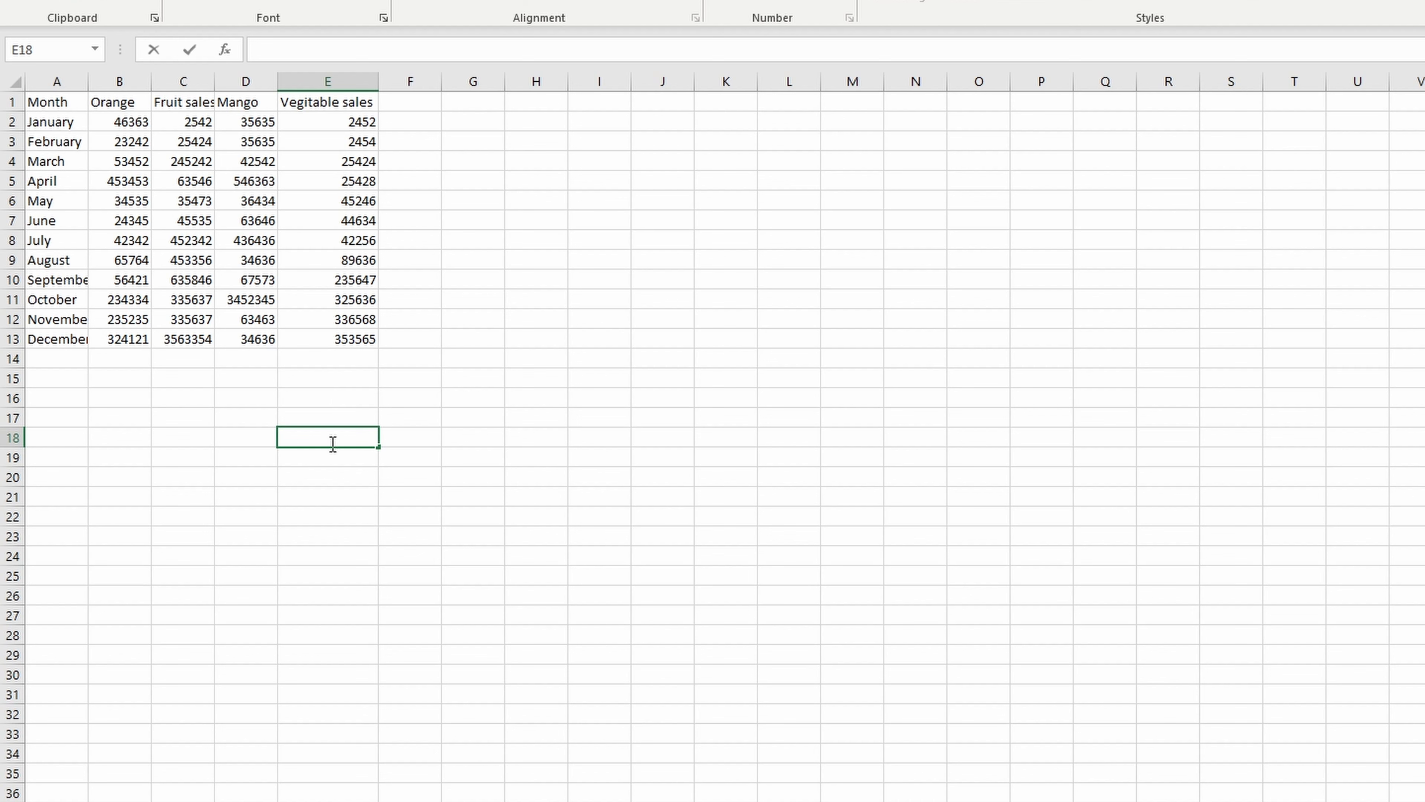
pyautogui.write('=a')
pyautogui.press('BackSpace')
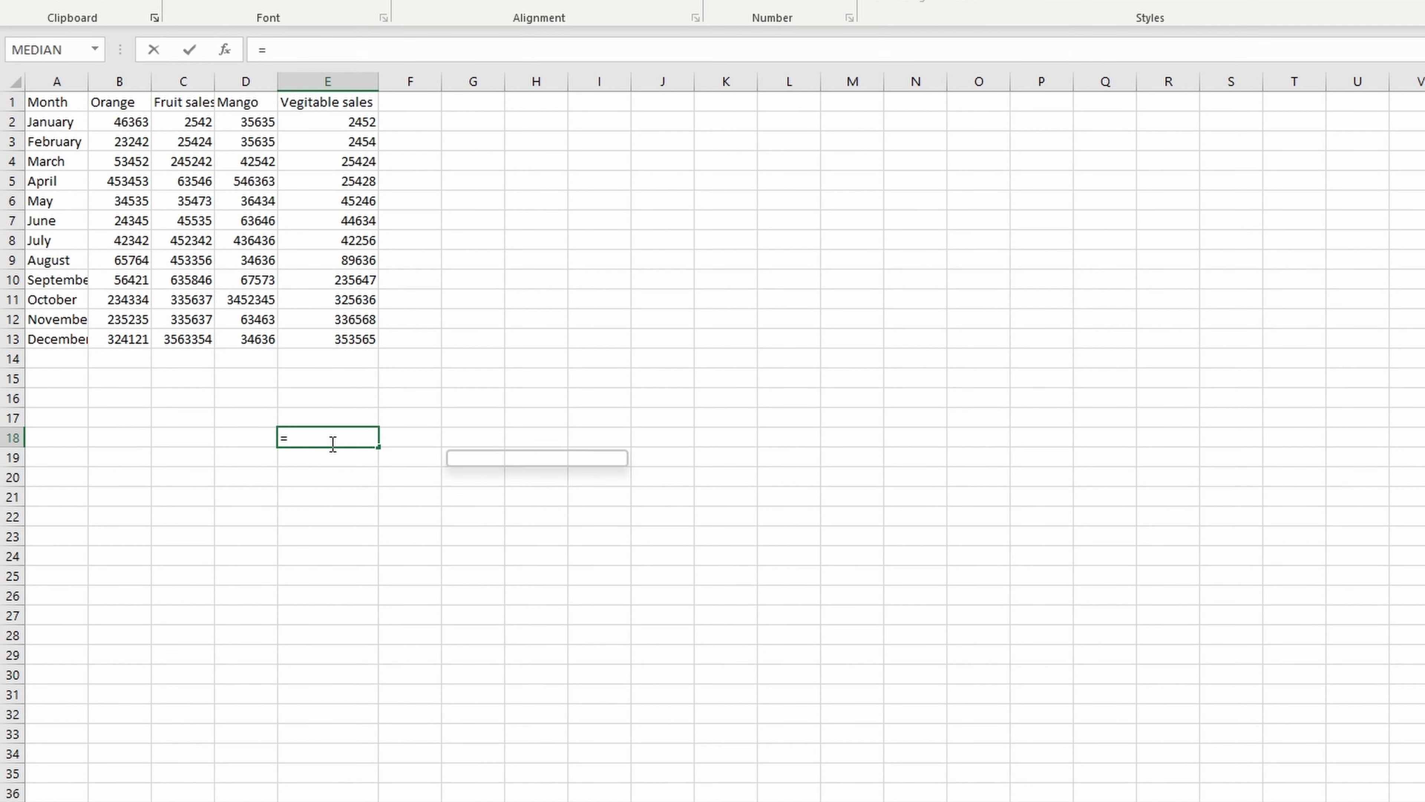
pyautogui.write('b')
pyautogui.press('Down')
pyautogui.press('Down')
pyautogui.press('Down')
pyautogui.press('Down')
pyautogui.press('Down')
pyautogui.press('Down')
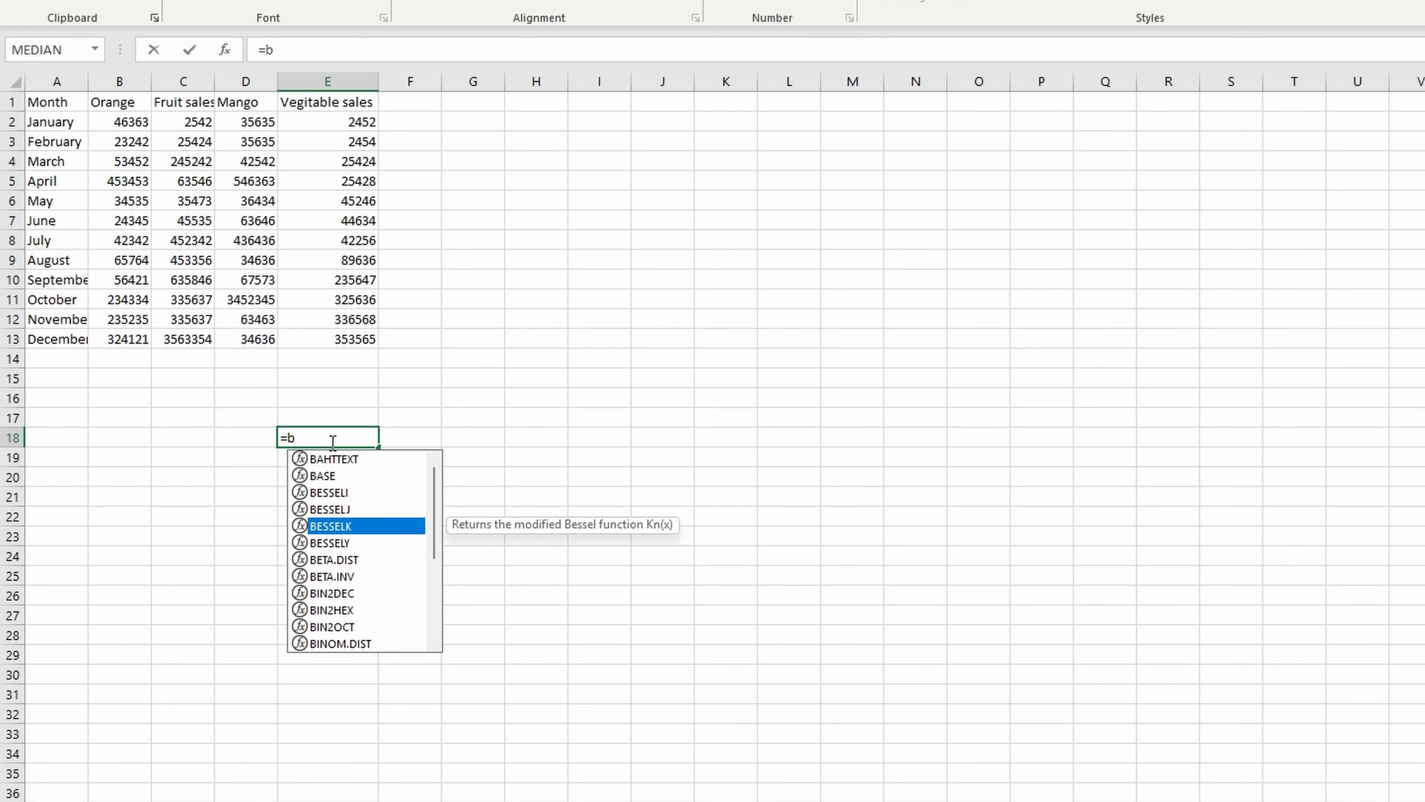
pyautogui.press('Escape')
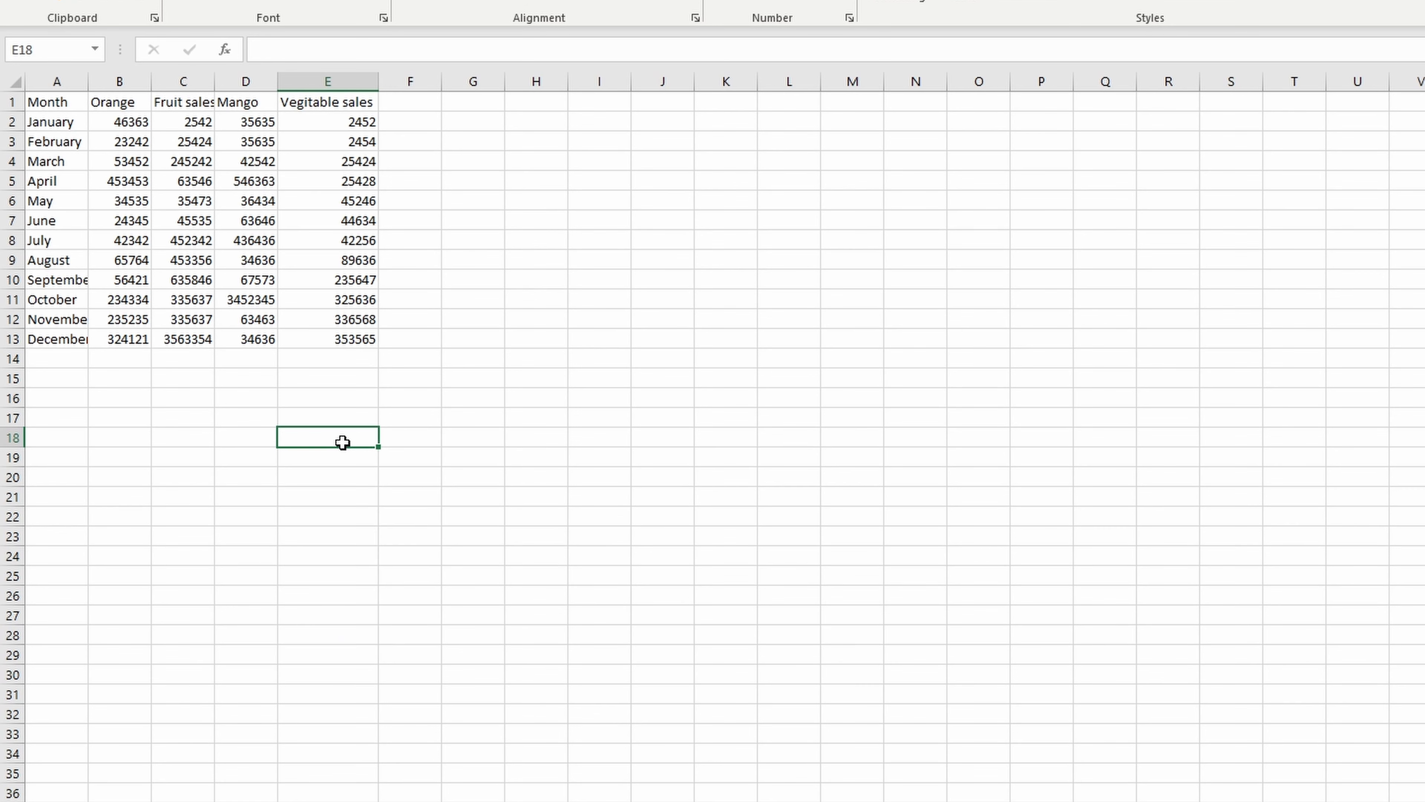
pyautogui.click(10, 123)
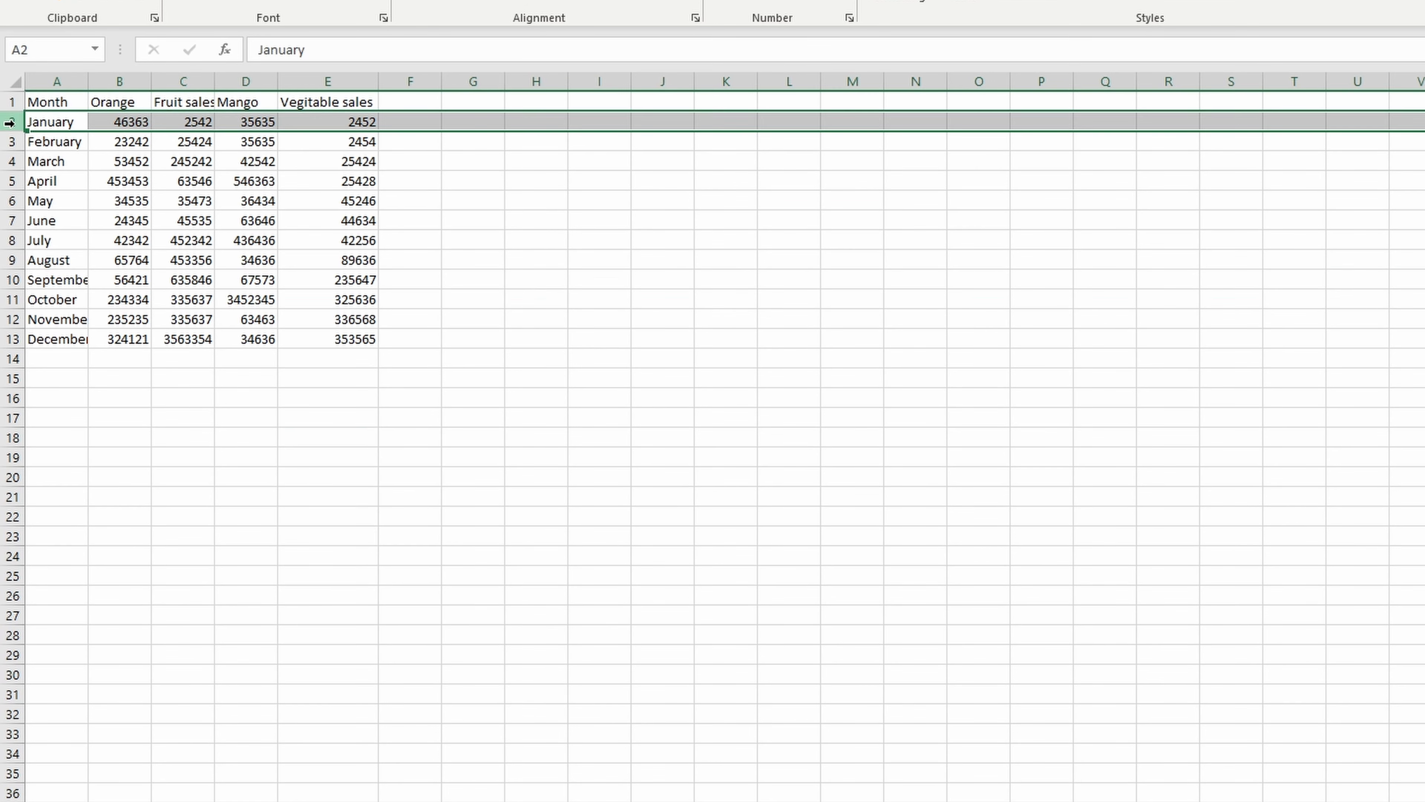
pyautogui.click(6, 142)
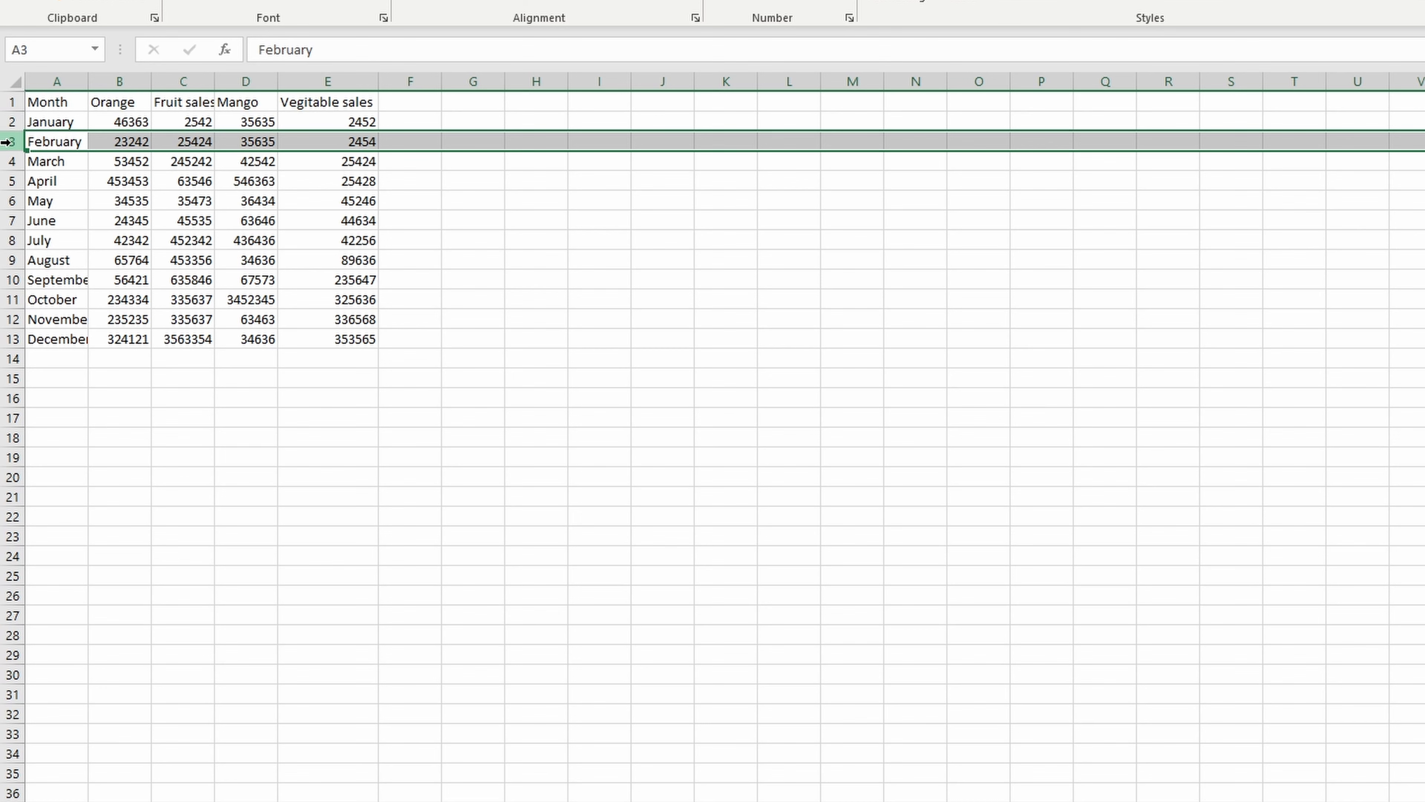
pyautogui.click(321, 82)
# - Enter a SUM formula in G14 that adds the January and February vegetable sales cells, E2 and E3
pyautogui.doubleClick(470, 358)
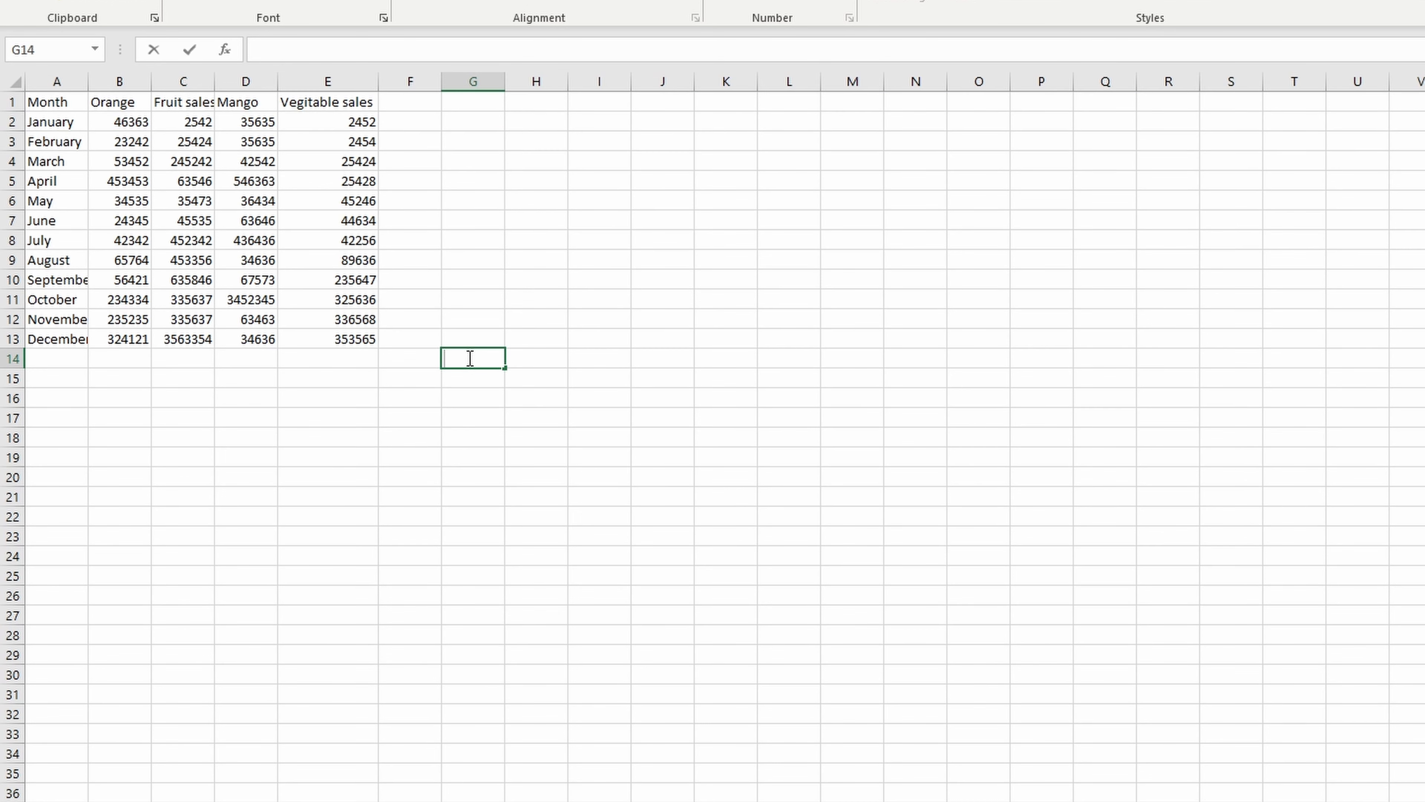
pyautogui.write('=sum')
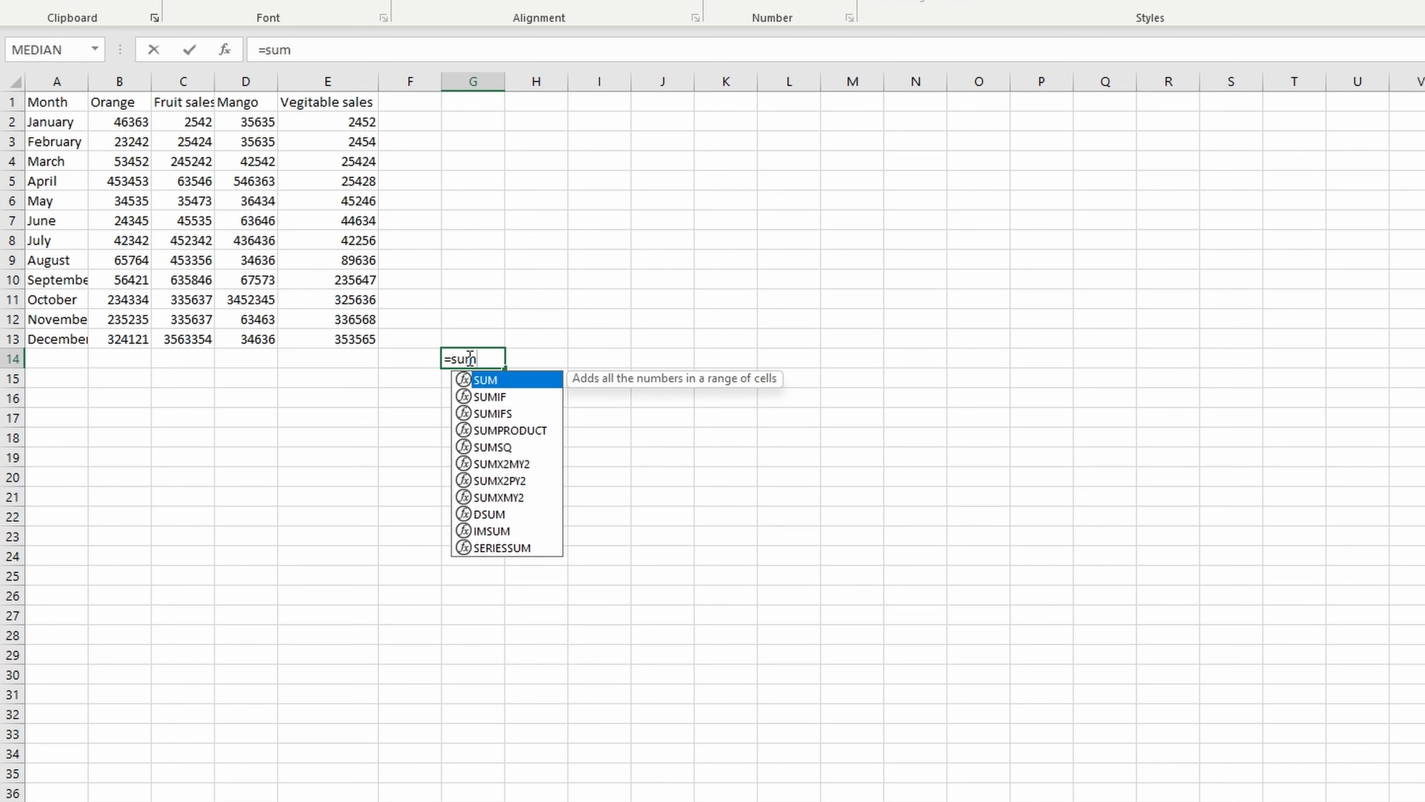
pyautogui.write('(')
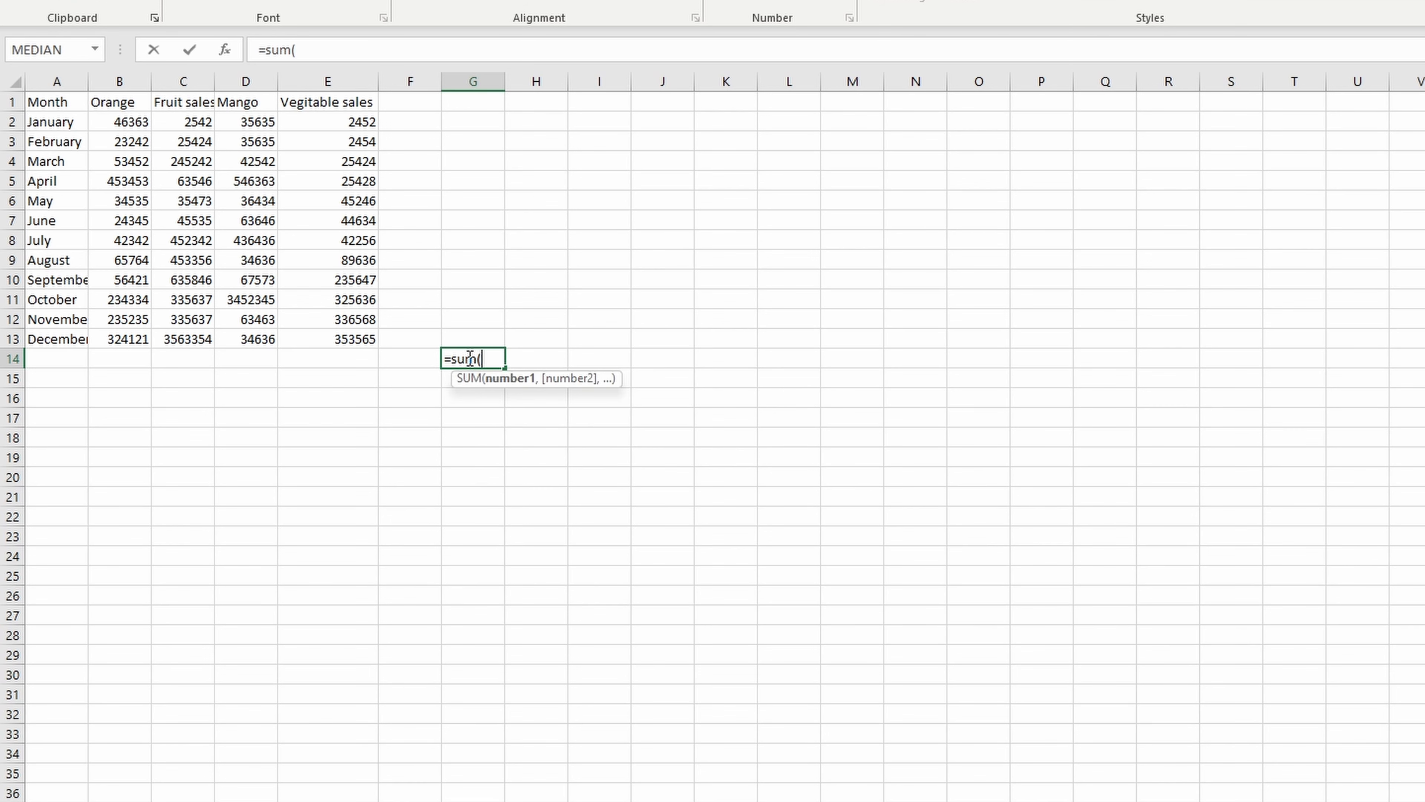
pyautogui.click(366, 121)
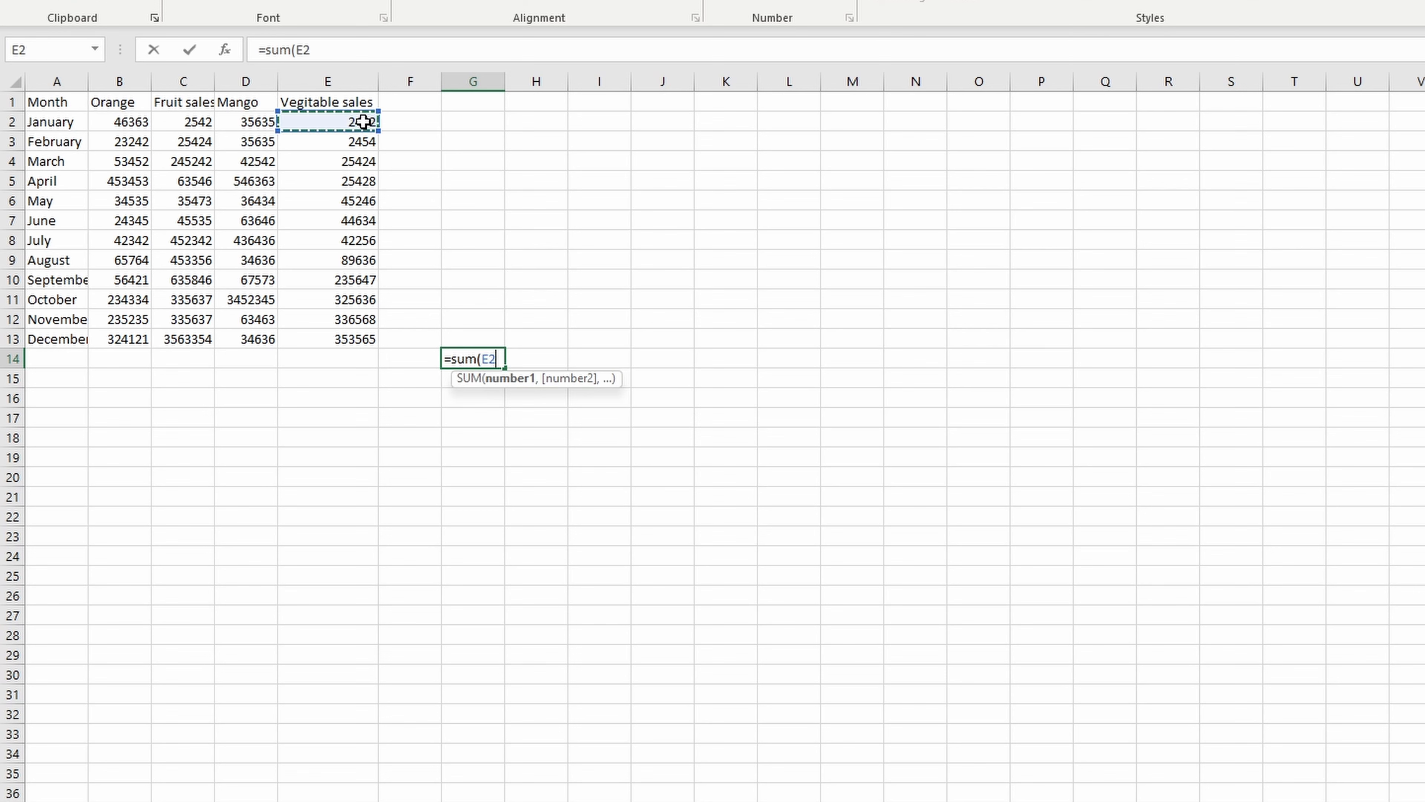
pyautogui.write(',')
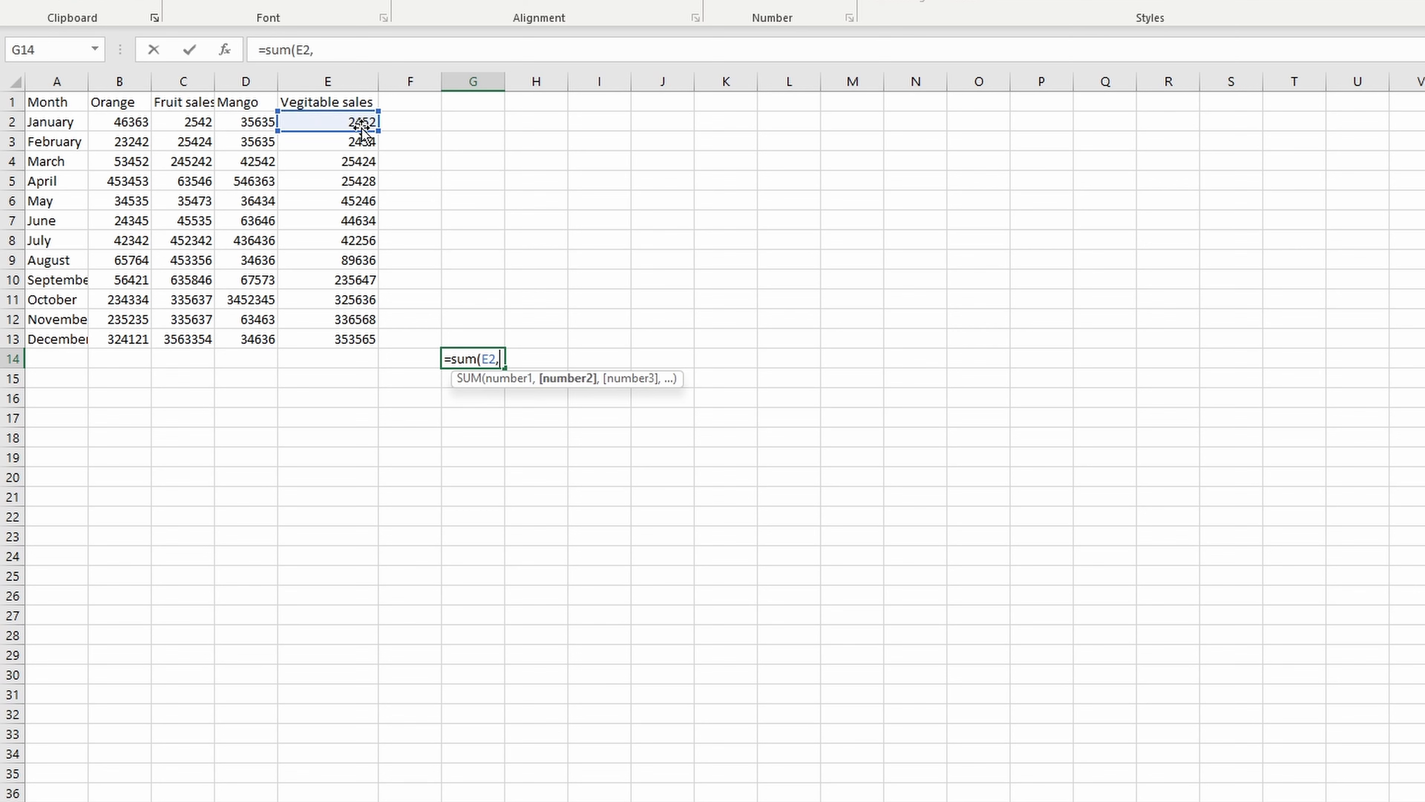
pyautogui.click(357, 144)
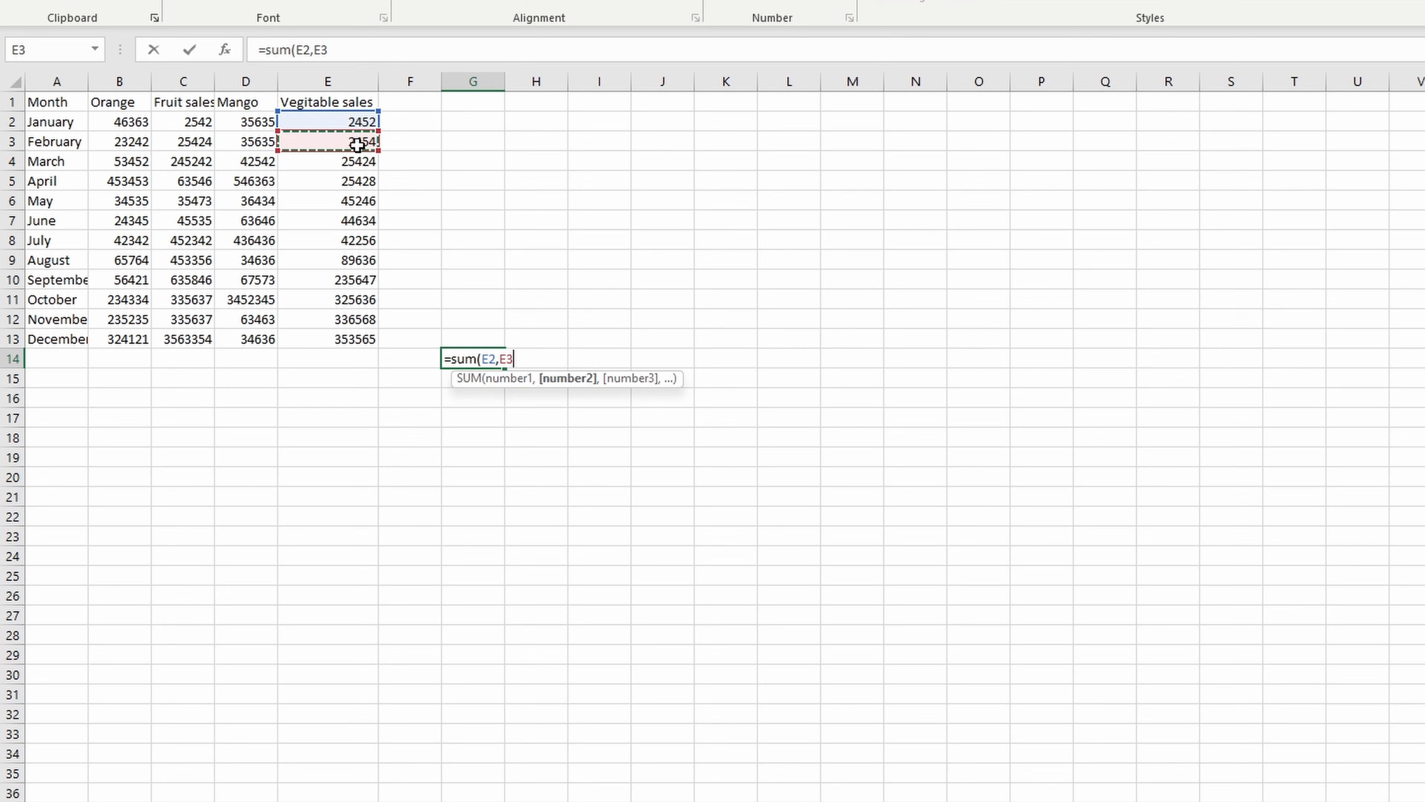
pyautogui.press('Return')
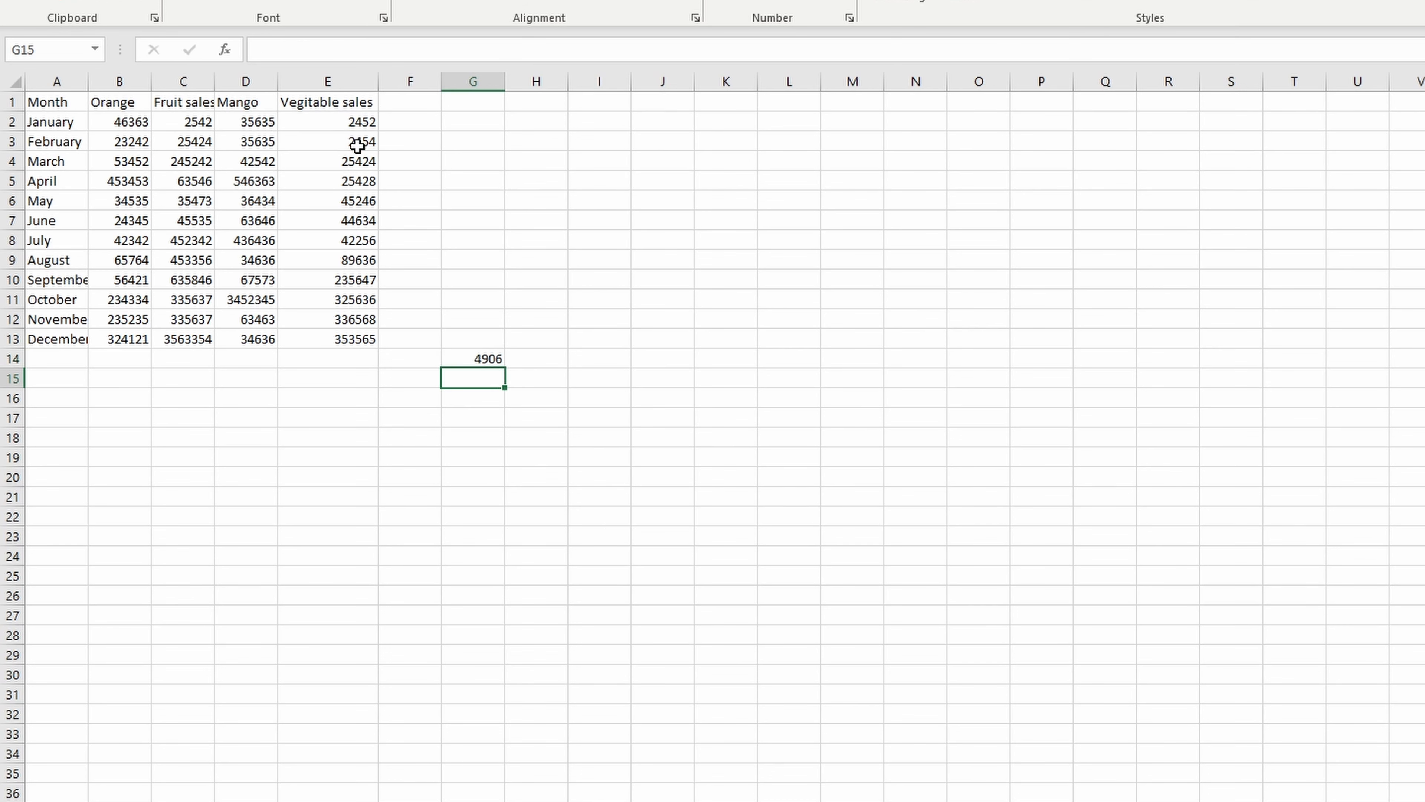
# - Extend the SUM formula in G14 with the March vegetable sales cell E4 as a third argument
pyautogui.click(482, 357)
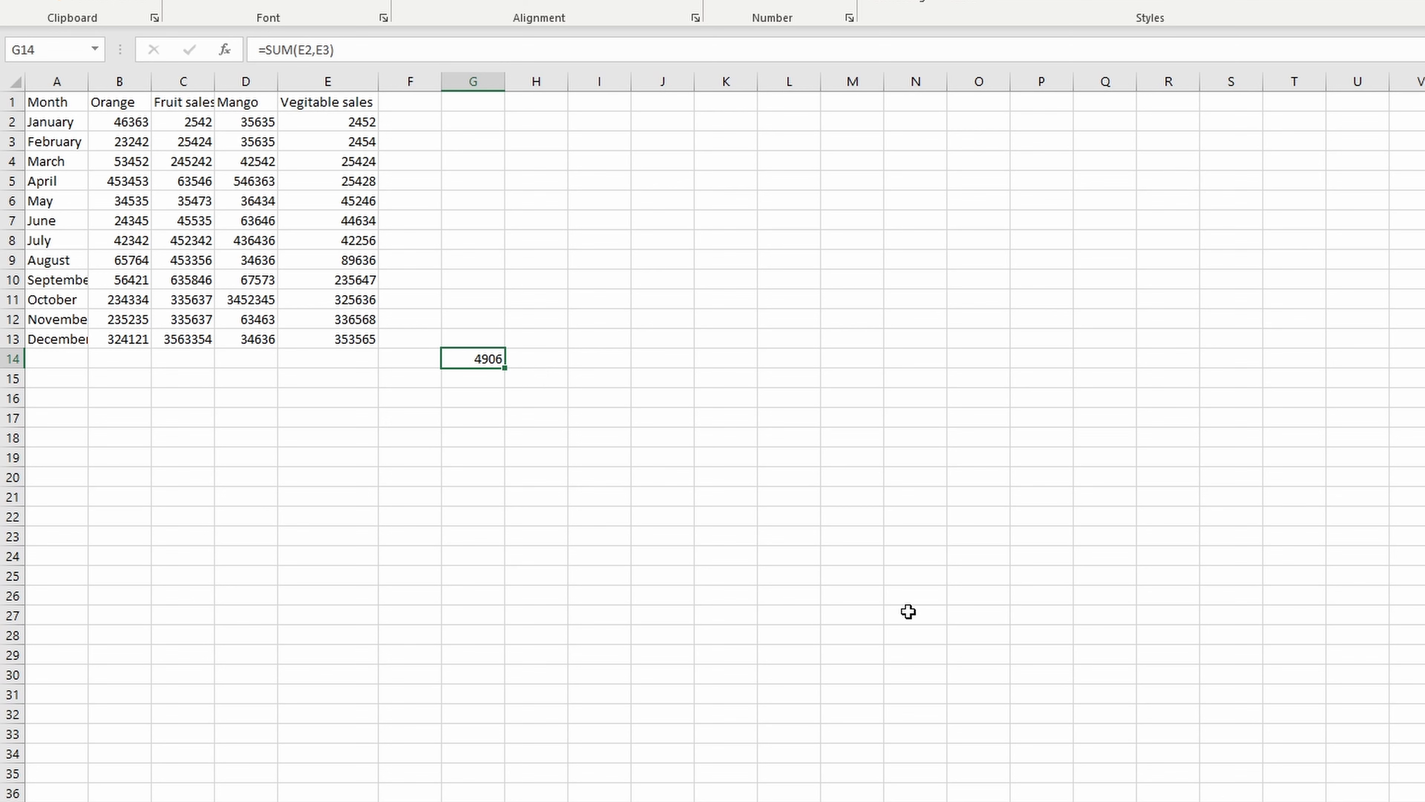
pyautogui.doubleClick(486, 358)
pyautogui.click(514, 358)
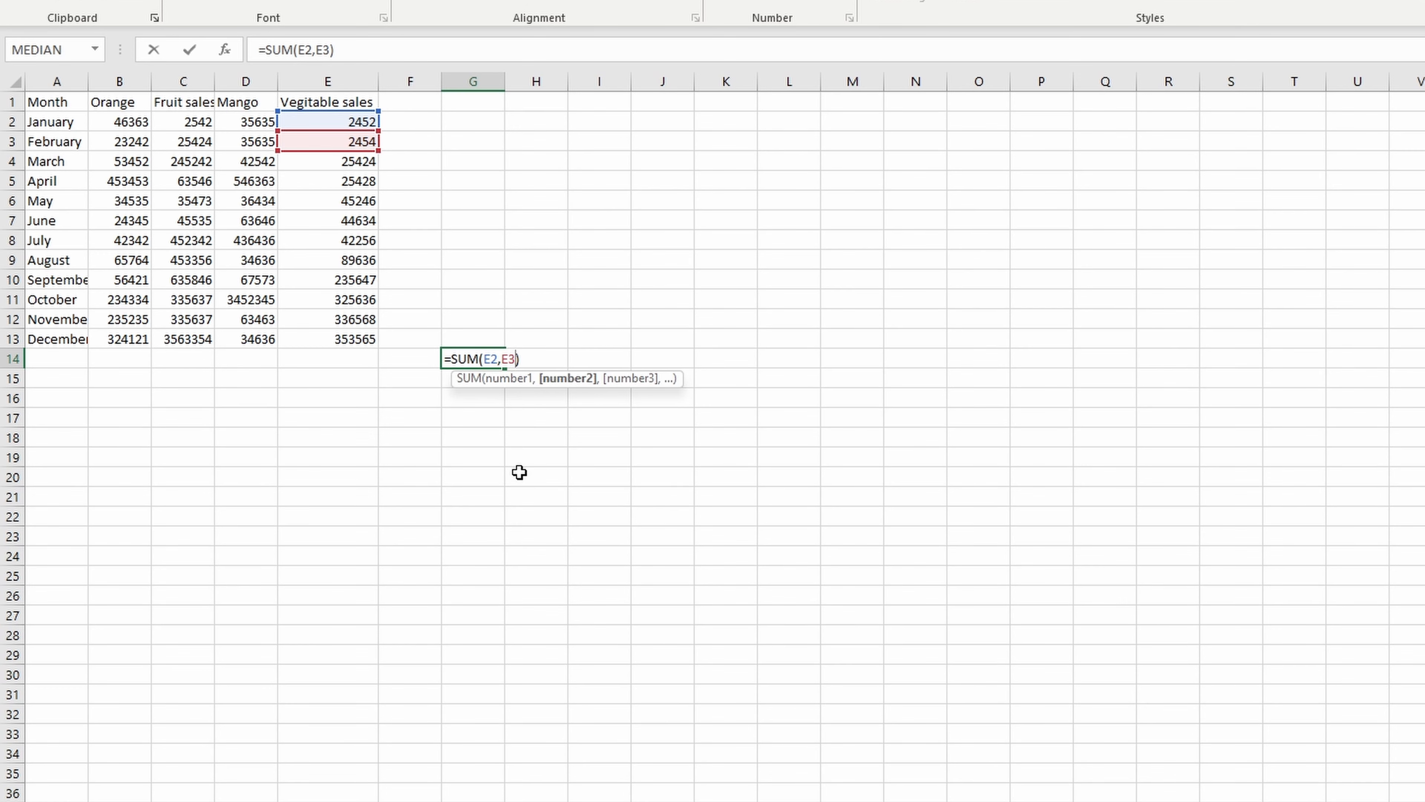
pyautogui.write(',')
pyautogui.click(297, 161)
pyautogui.press('Return')
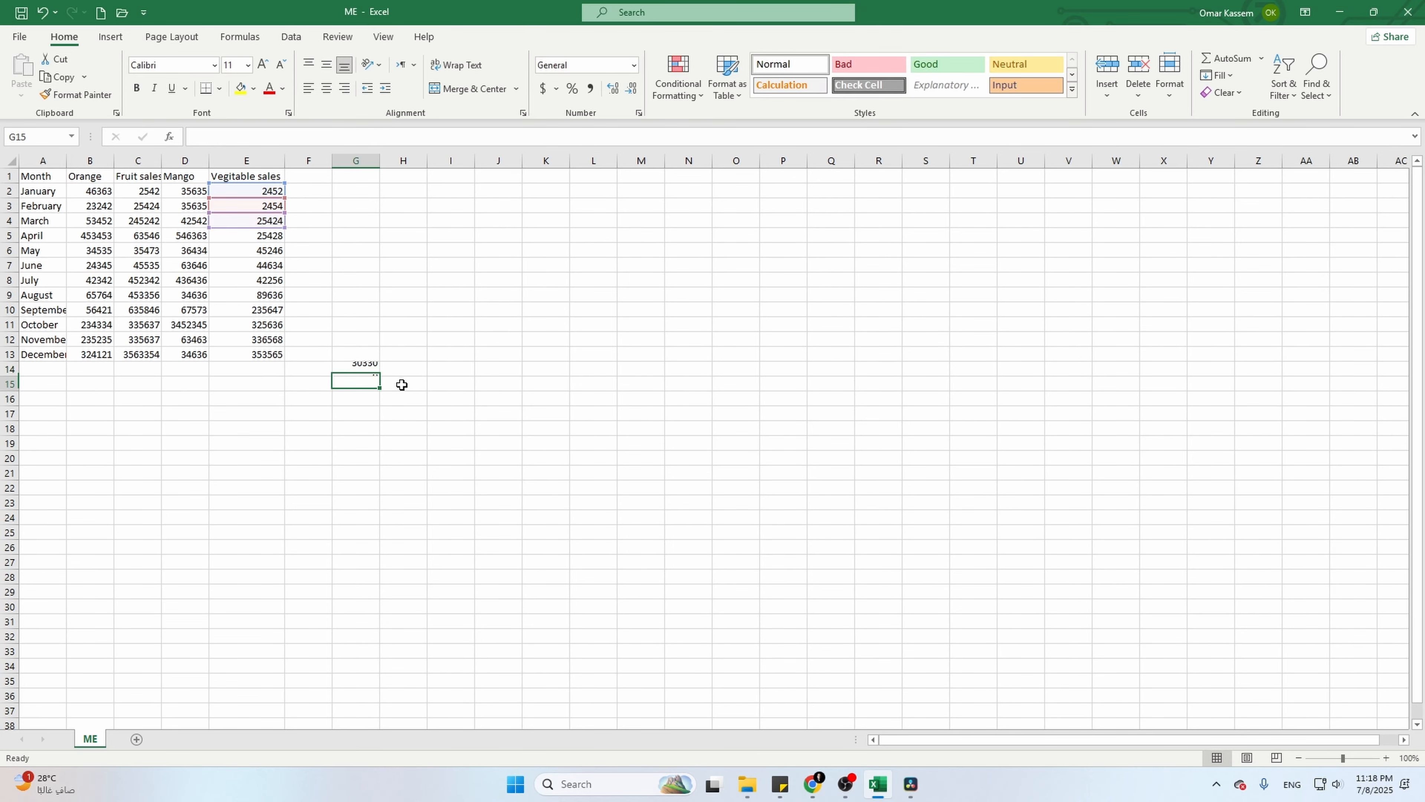
# - Enter =SUM(E2:E4) in G15 to add the January to March vegetable sales as a range
pyautogui.write('=SUM(')
pyautogui.click(273, 190)
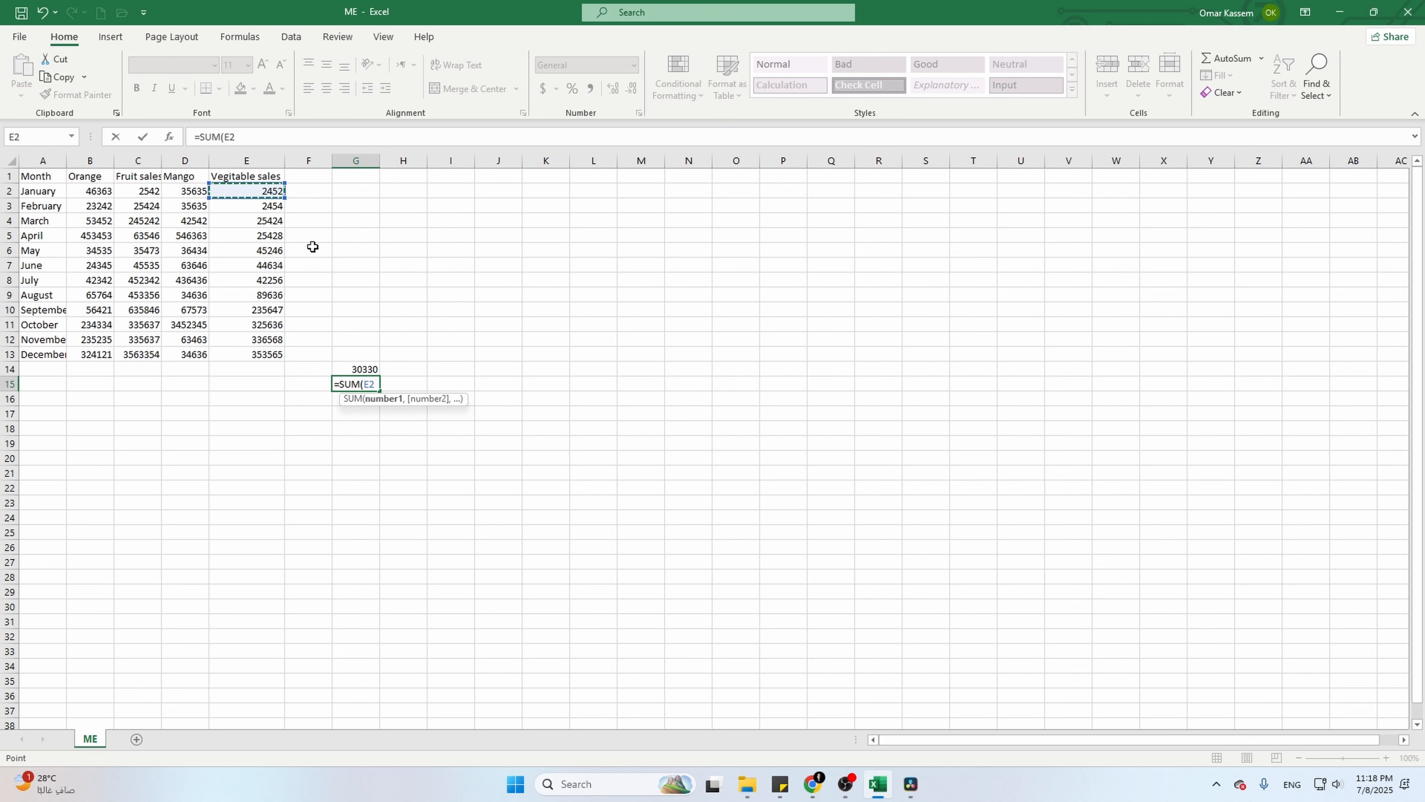
pyautogui.press('F8')
pyautogui.click(264, 217)
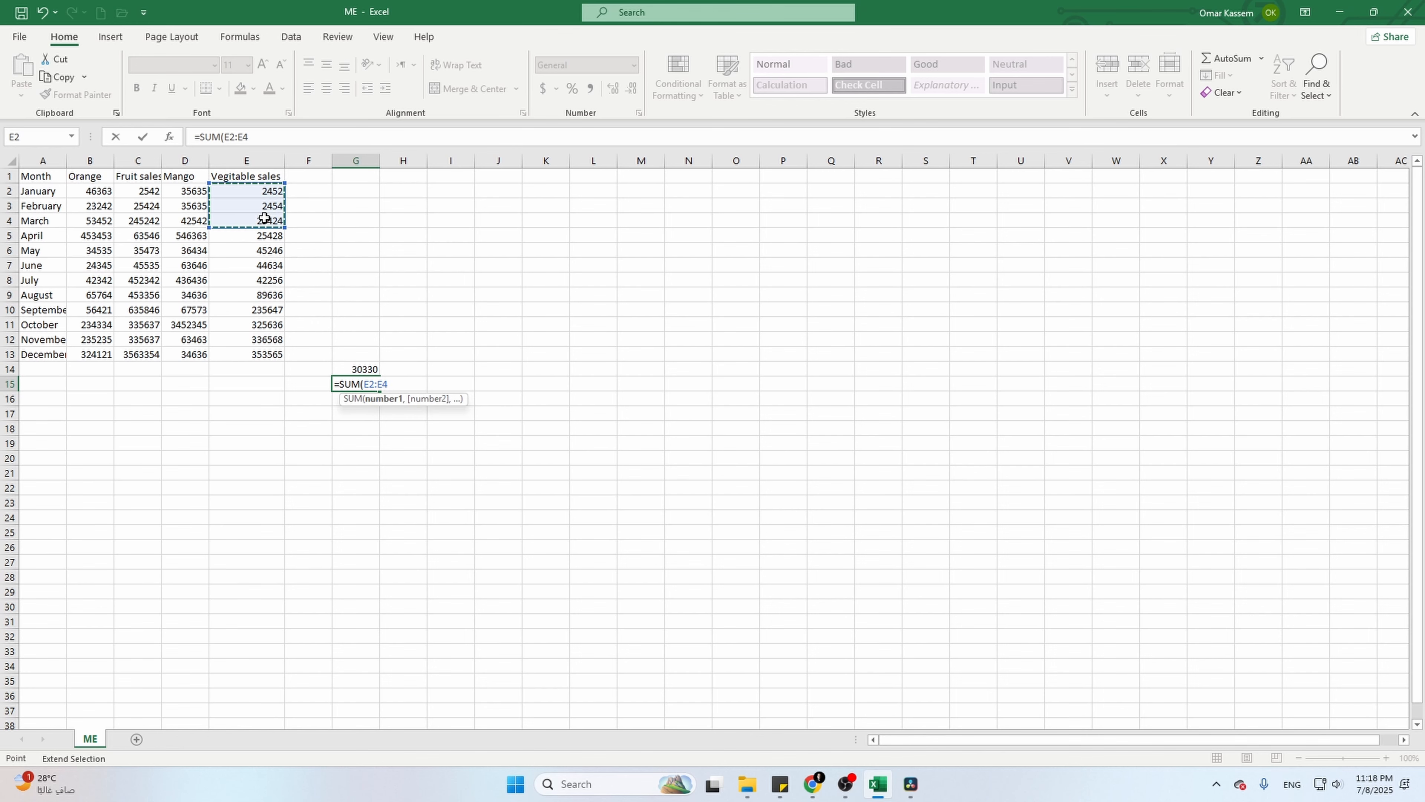
pyautogui.write(')')
pyautogui.press('Return')
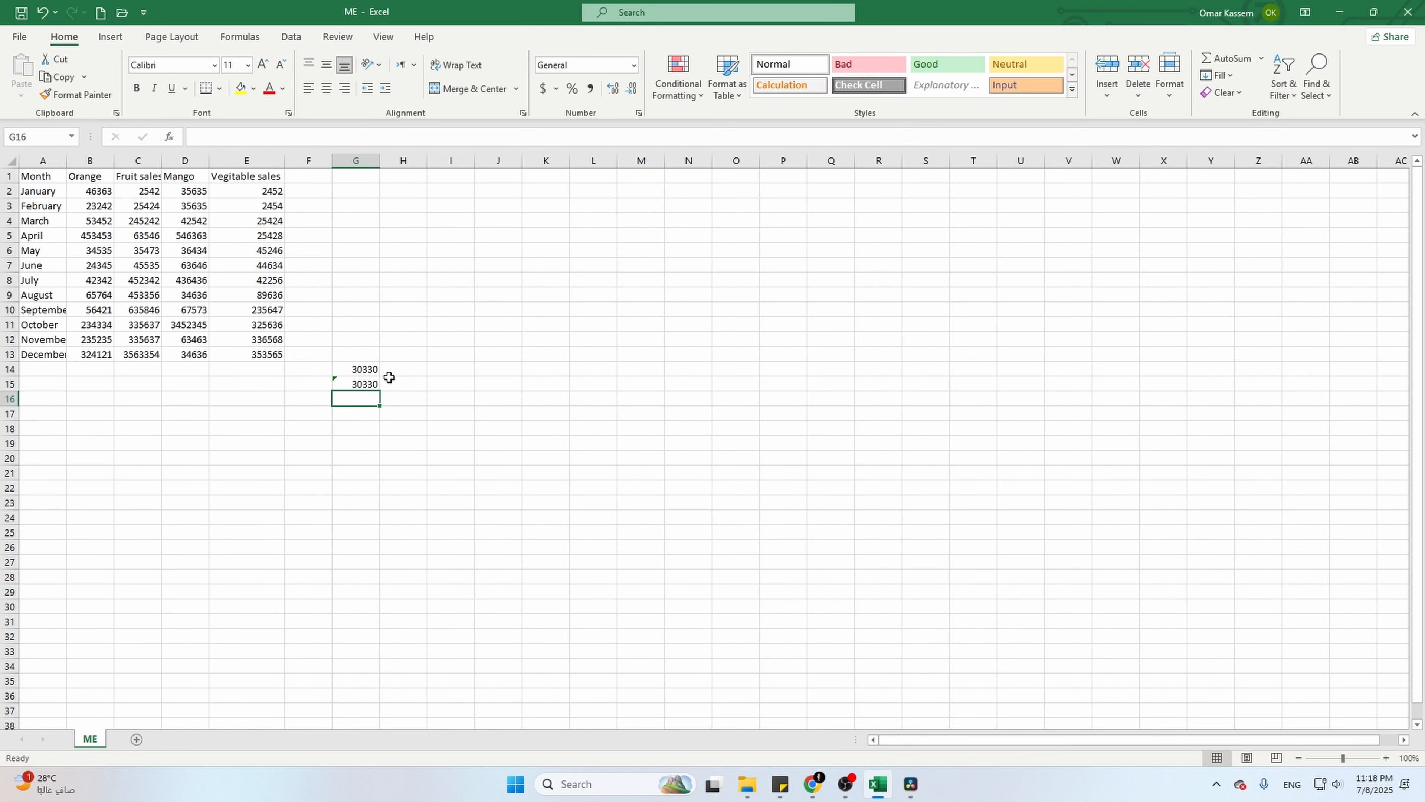
# - Label cell A15 "subtotal" and cell A16 "Tax(20%)" below the month list
pyautogui.doubleClick(43, 381)
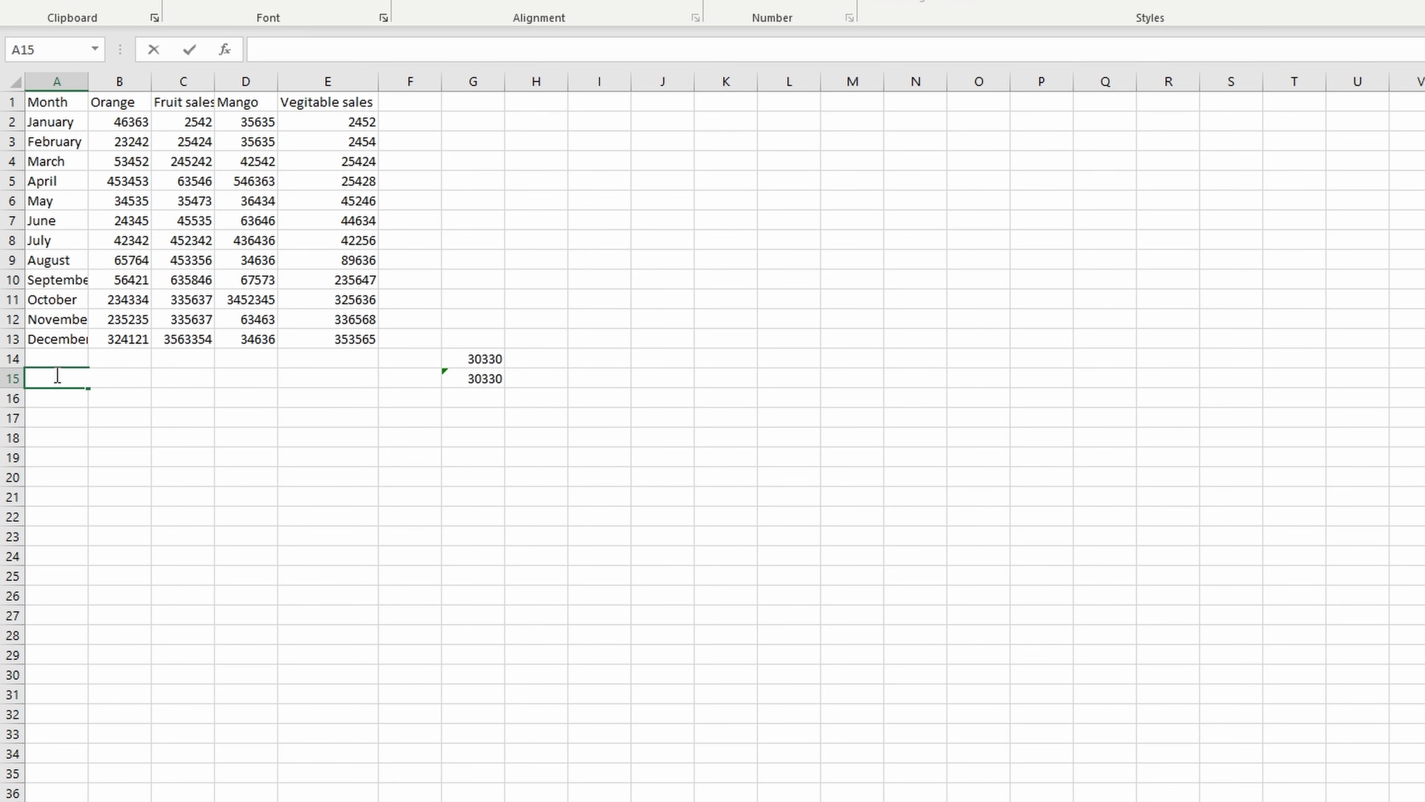
pyautogui.write('subtotal')
pyautogui.press('Return')
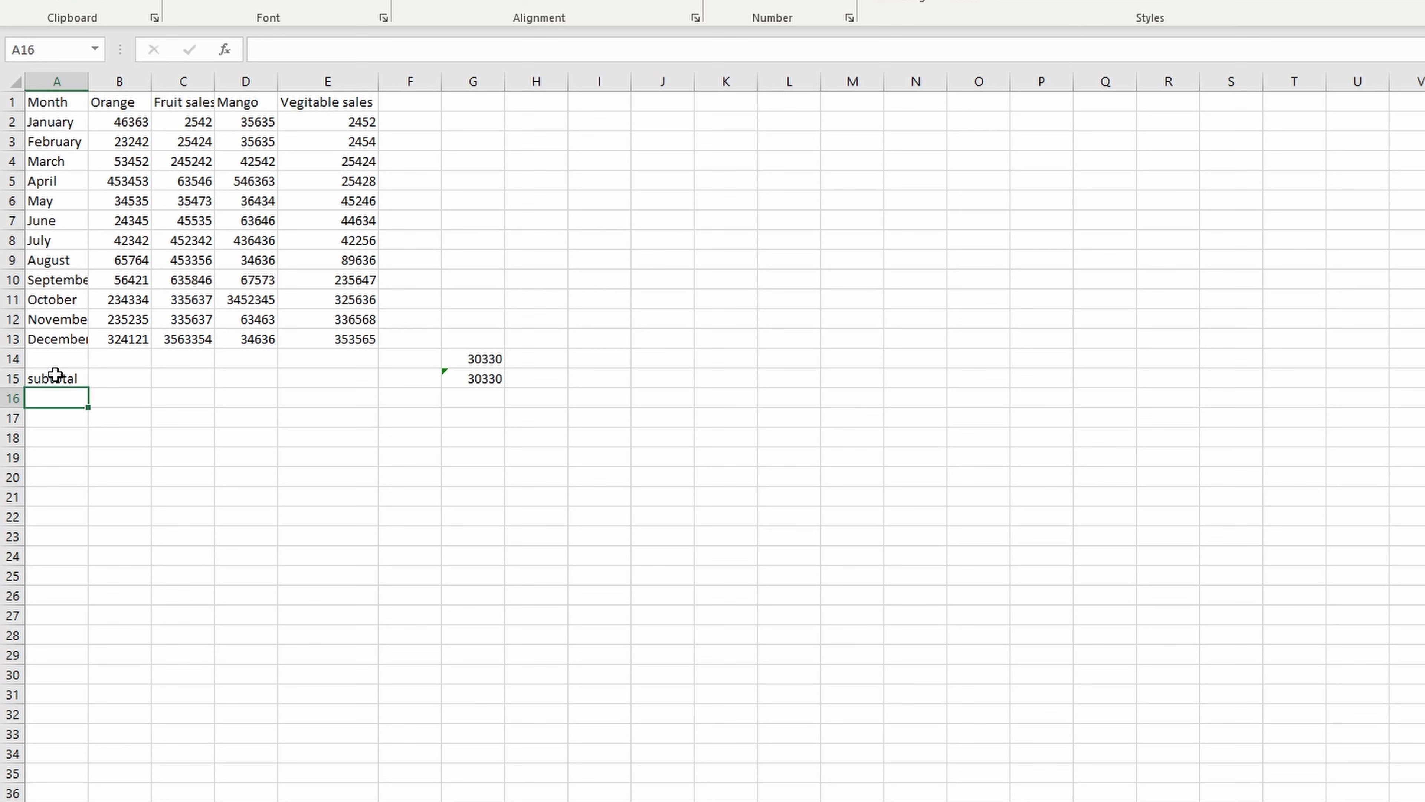
pyautogui.write('Tax(20%)')
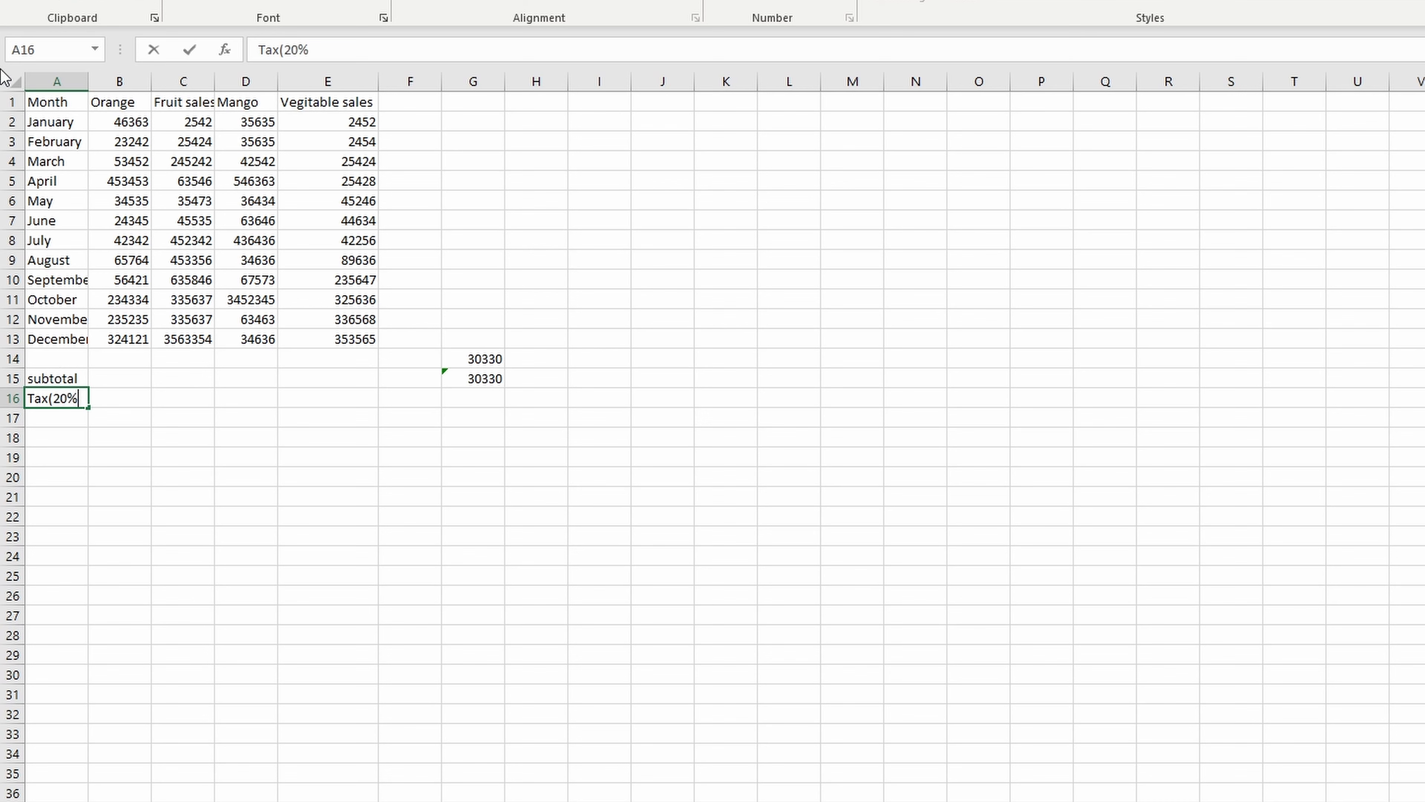
# - Calculate the vegetable sales subtotal in E15 with a SUM of the range E2:E13
pyautogui.click(351, 373)
pyautogui.write('=')
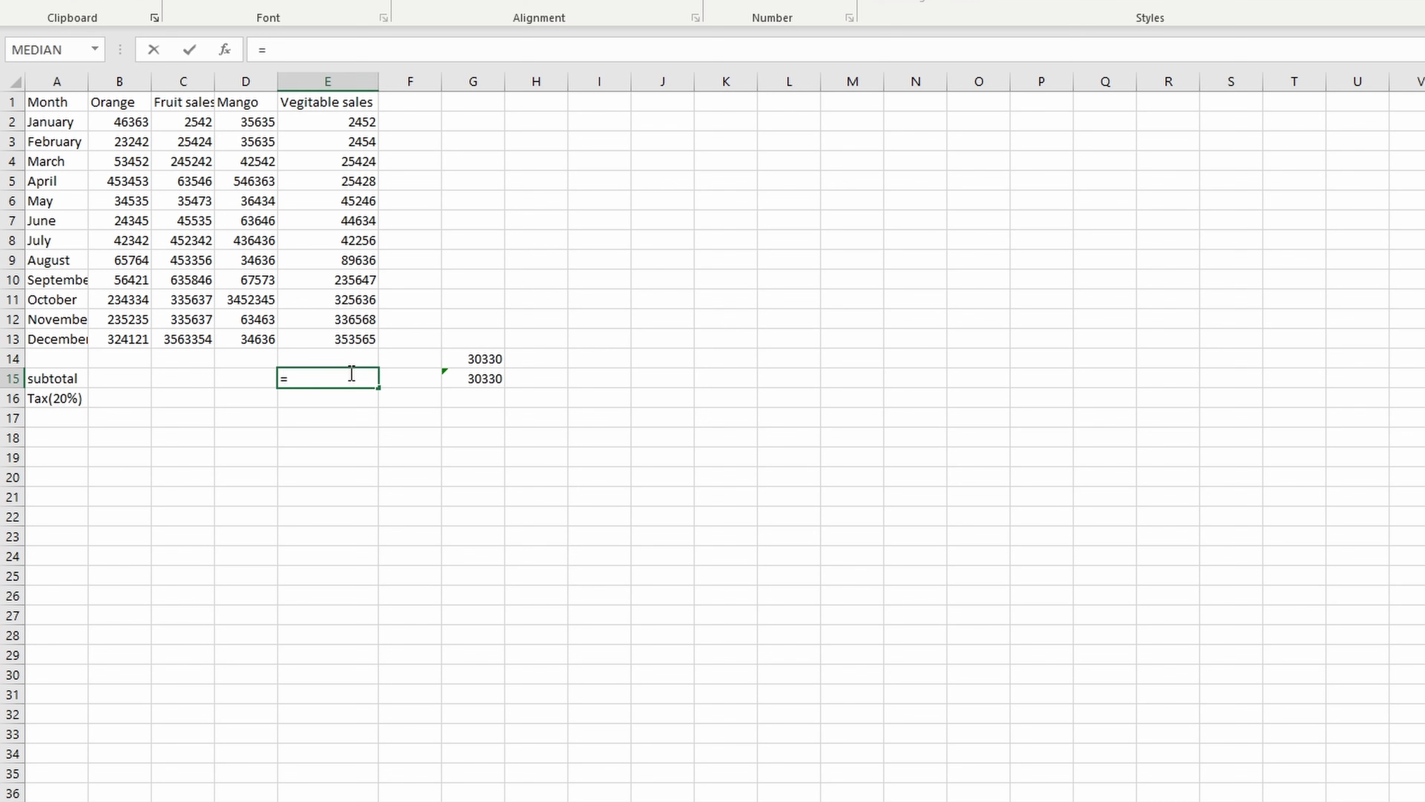
pyautogui.write('sum')
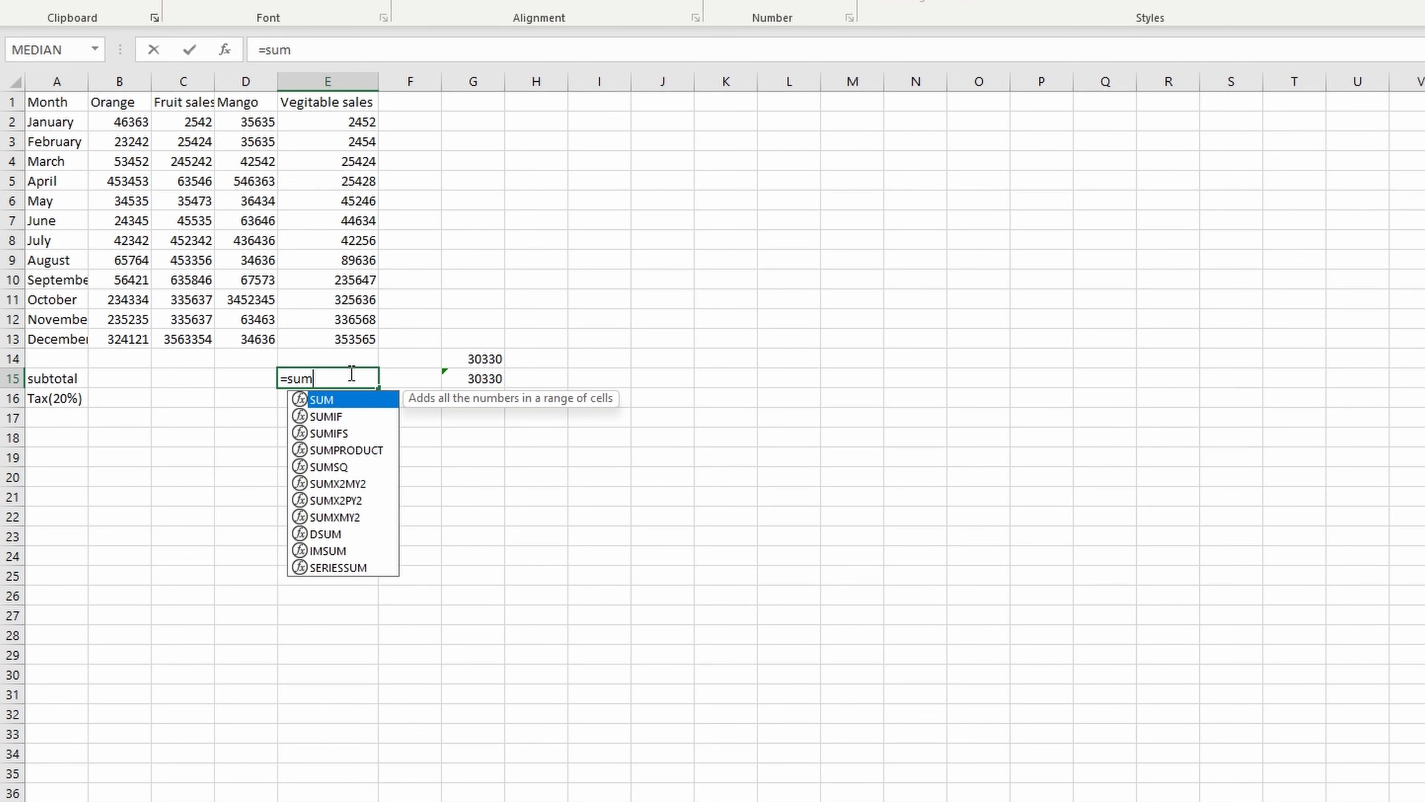
pyautogui.write('(')
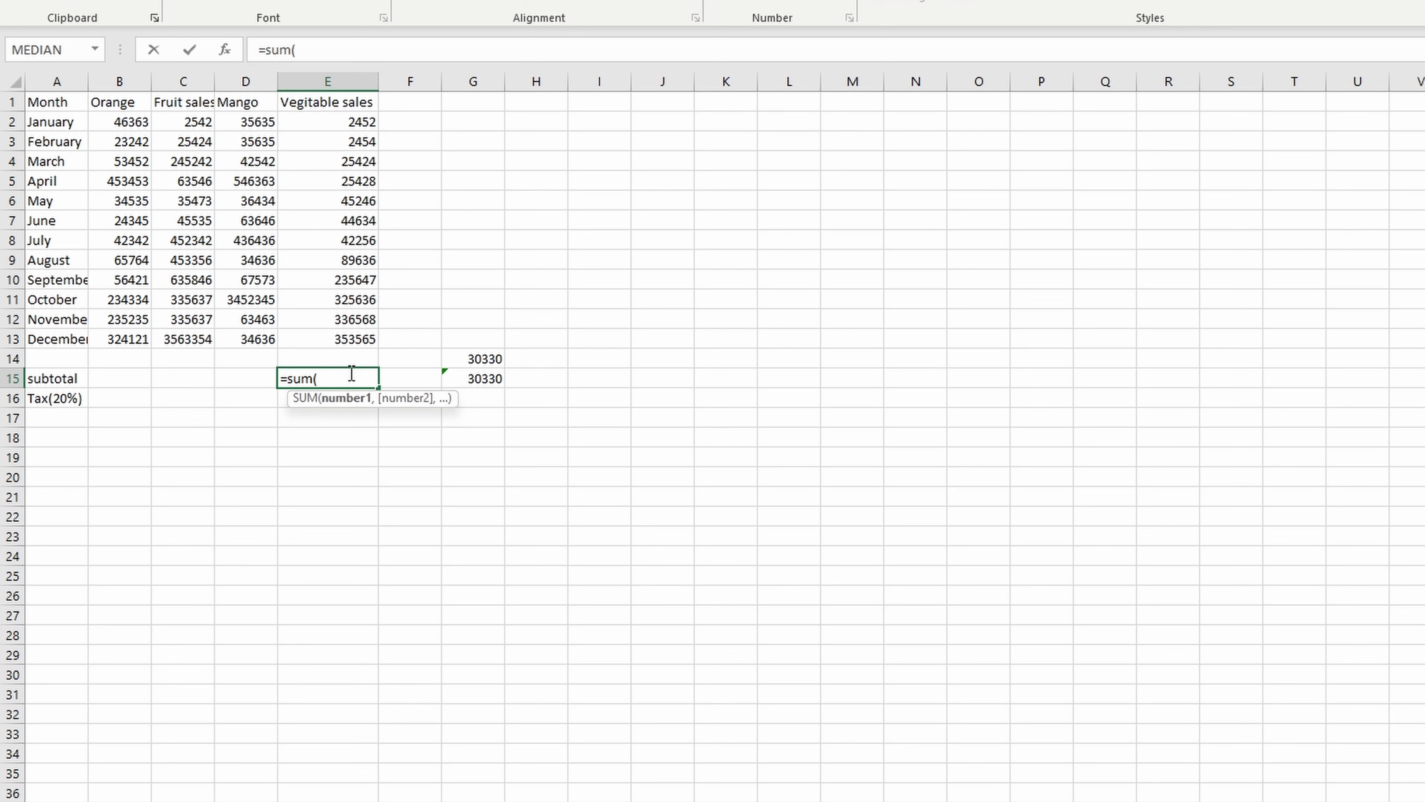
pyautogui.moveTo(365, 120); pyautogui.dragTo(355, 336)
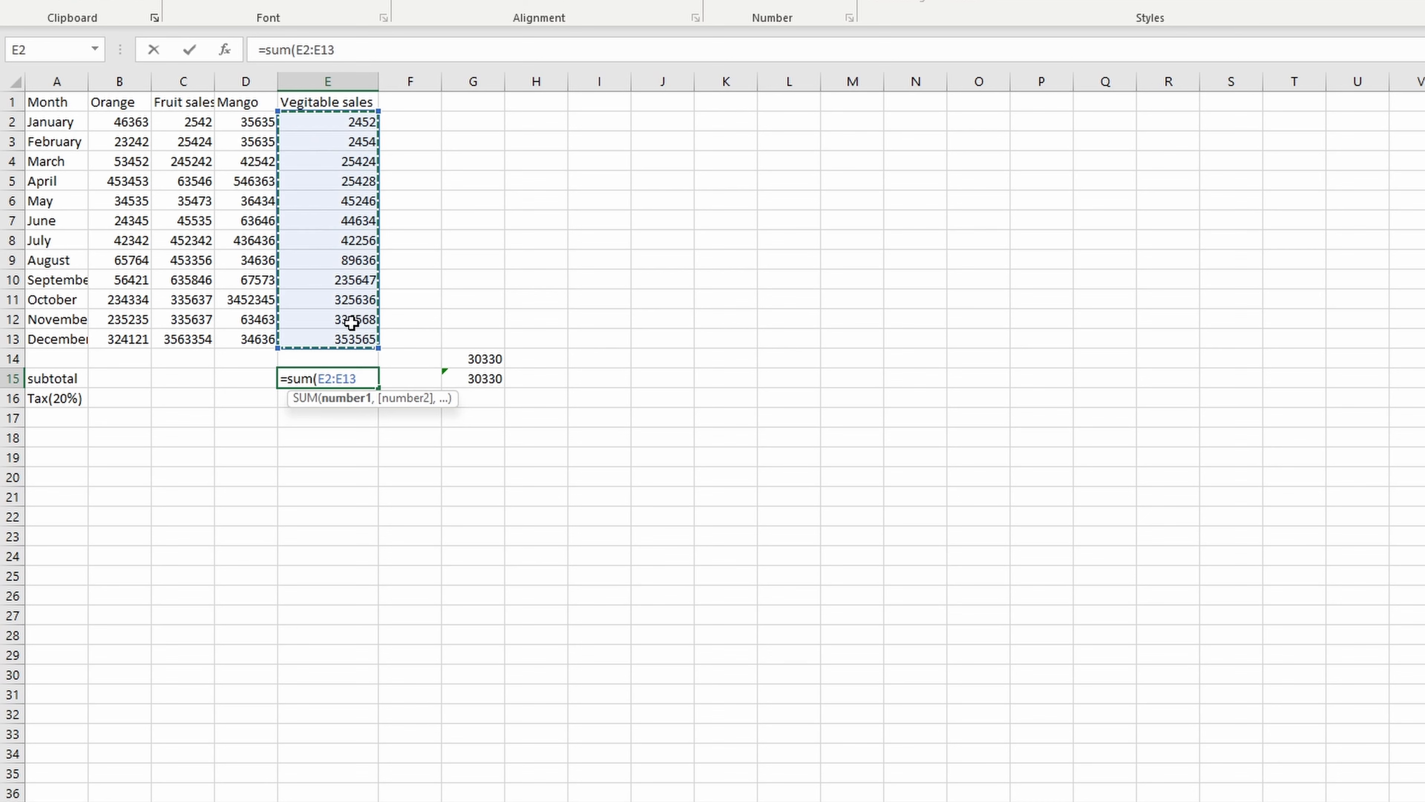
pyautogui.press('Return')
# - Calculate the 20% tax on the vegetable subtotal in E16 with the formula =SUM(E15*20%)
pyautogui.click(12, 397)
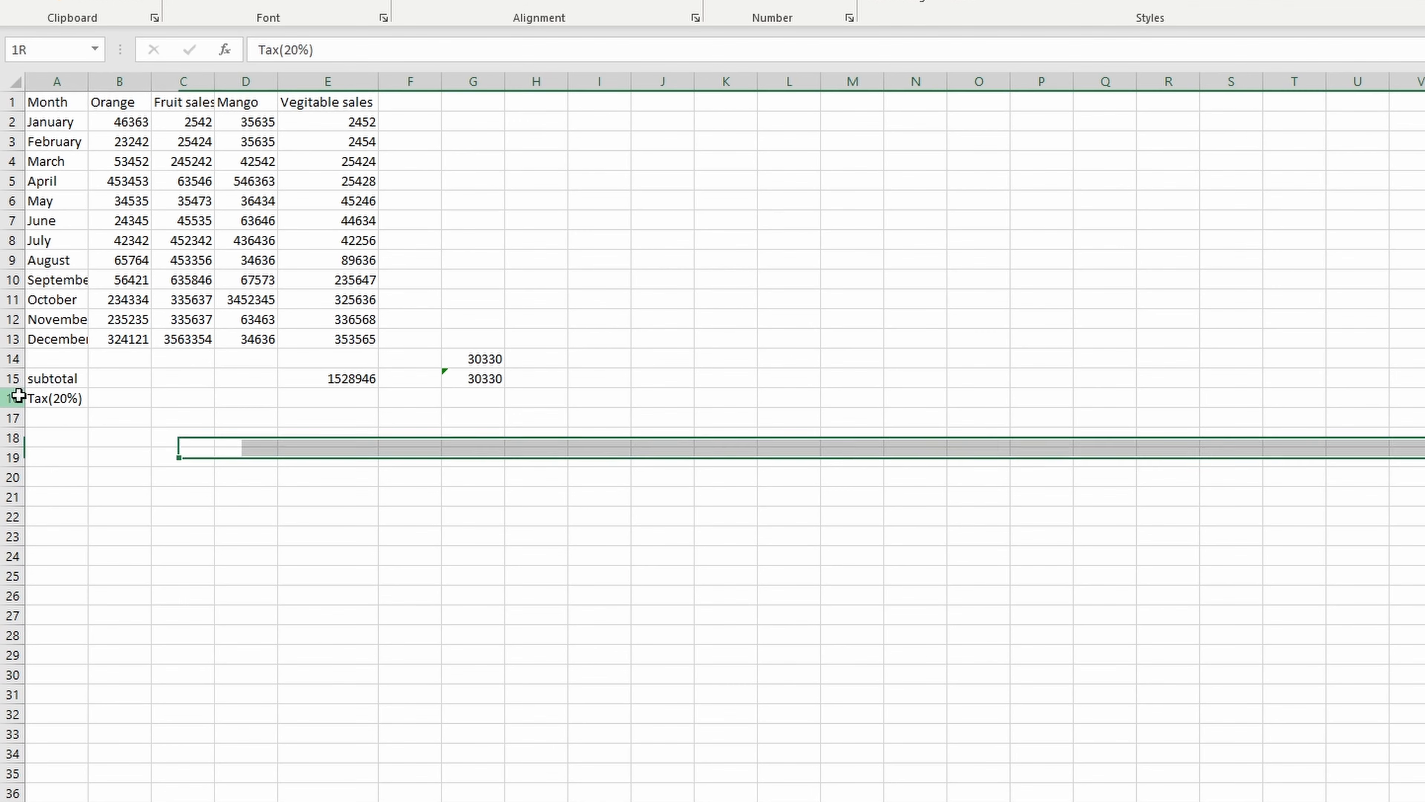
pyautogui.click(303, 400)
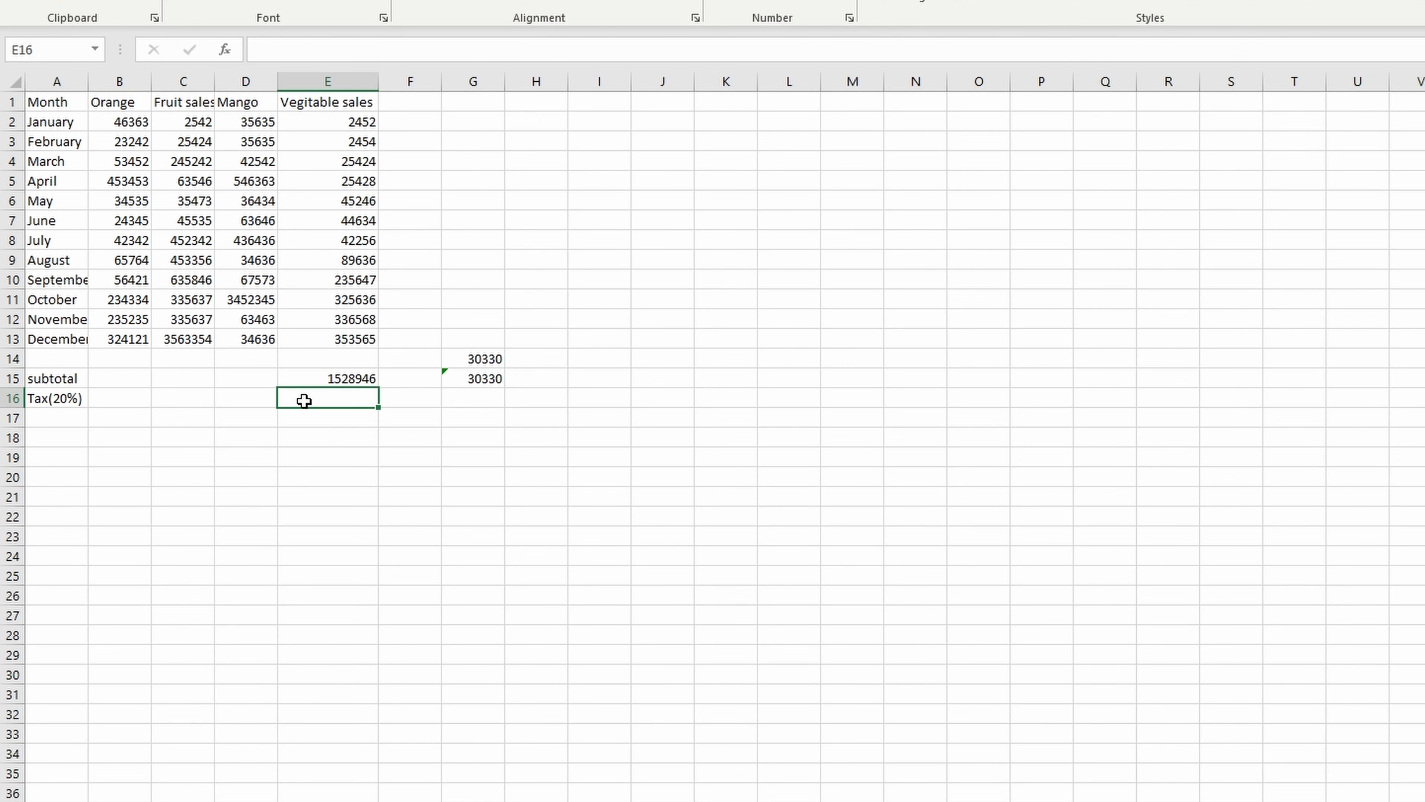
pyautogui.write('=sum')
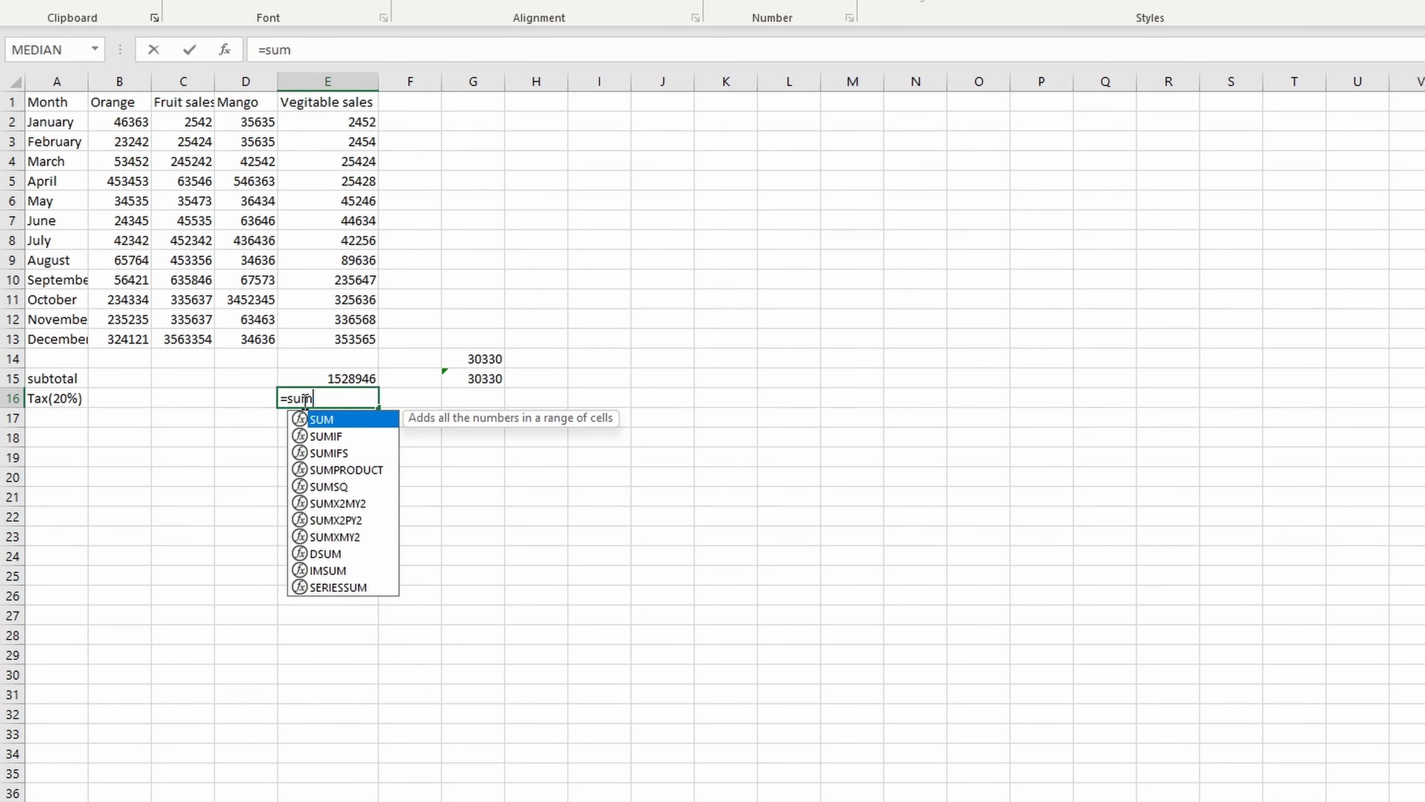
pyautogui.write('(')
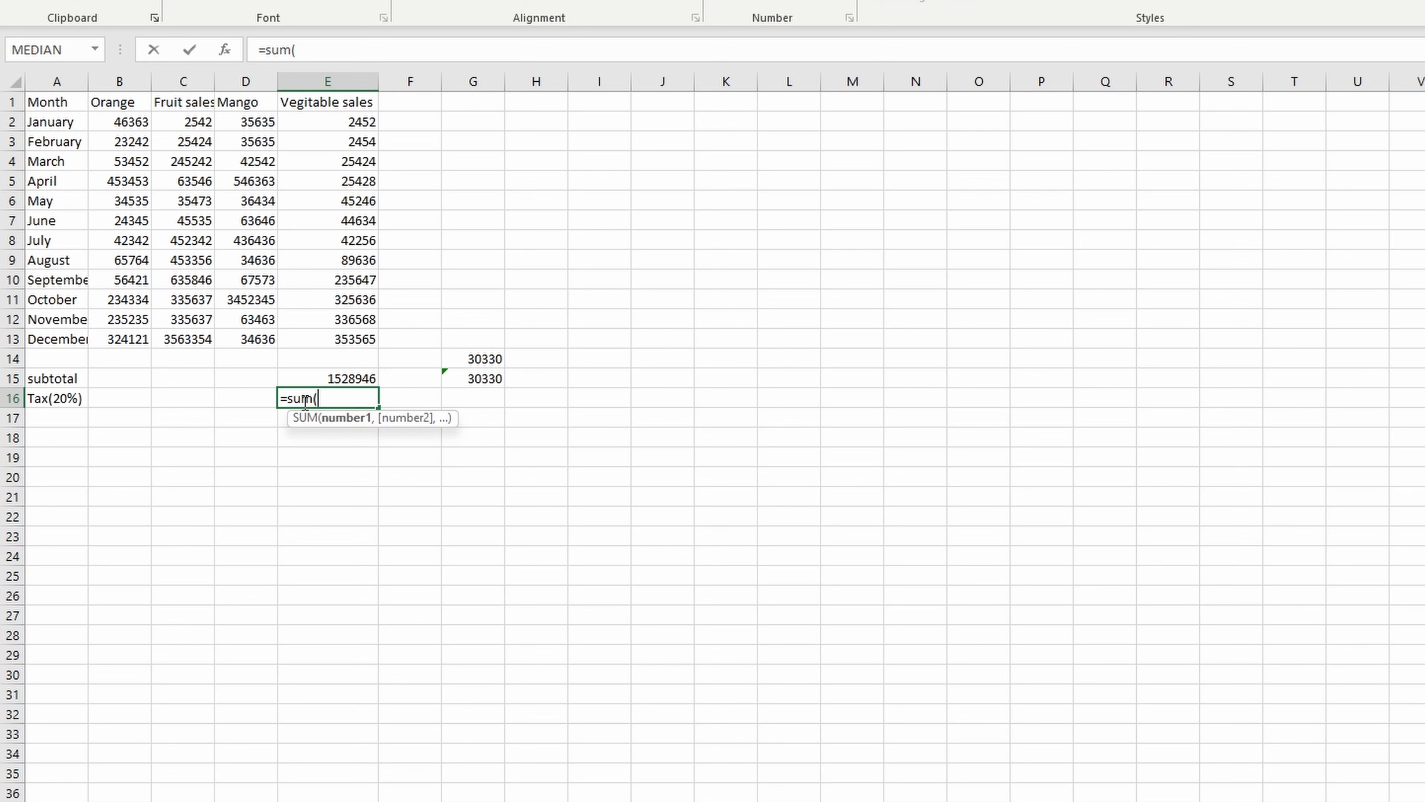
pyautogui.click(313, 380)
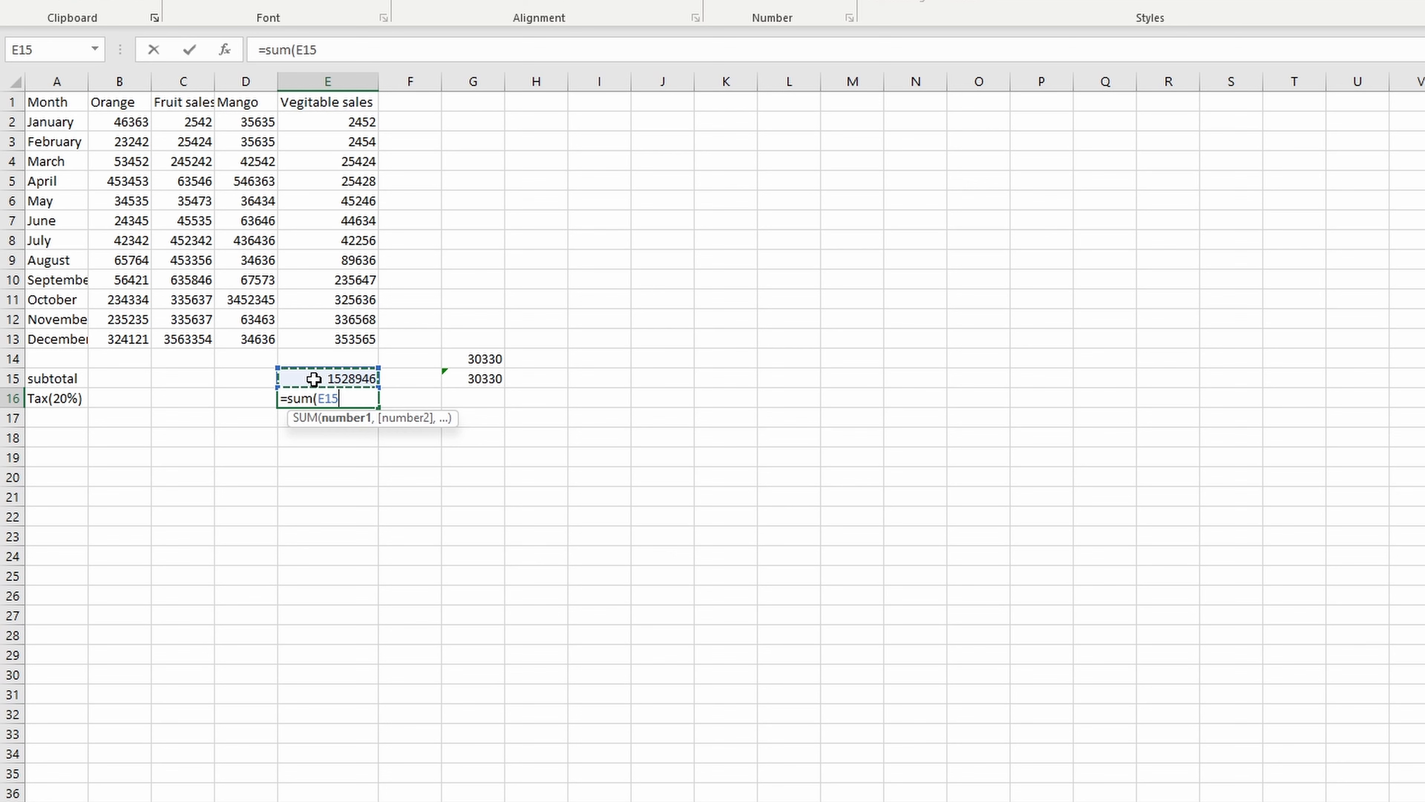
pyautogui.write('*20%')
pyautogui.press('Return')
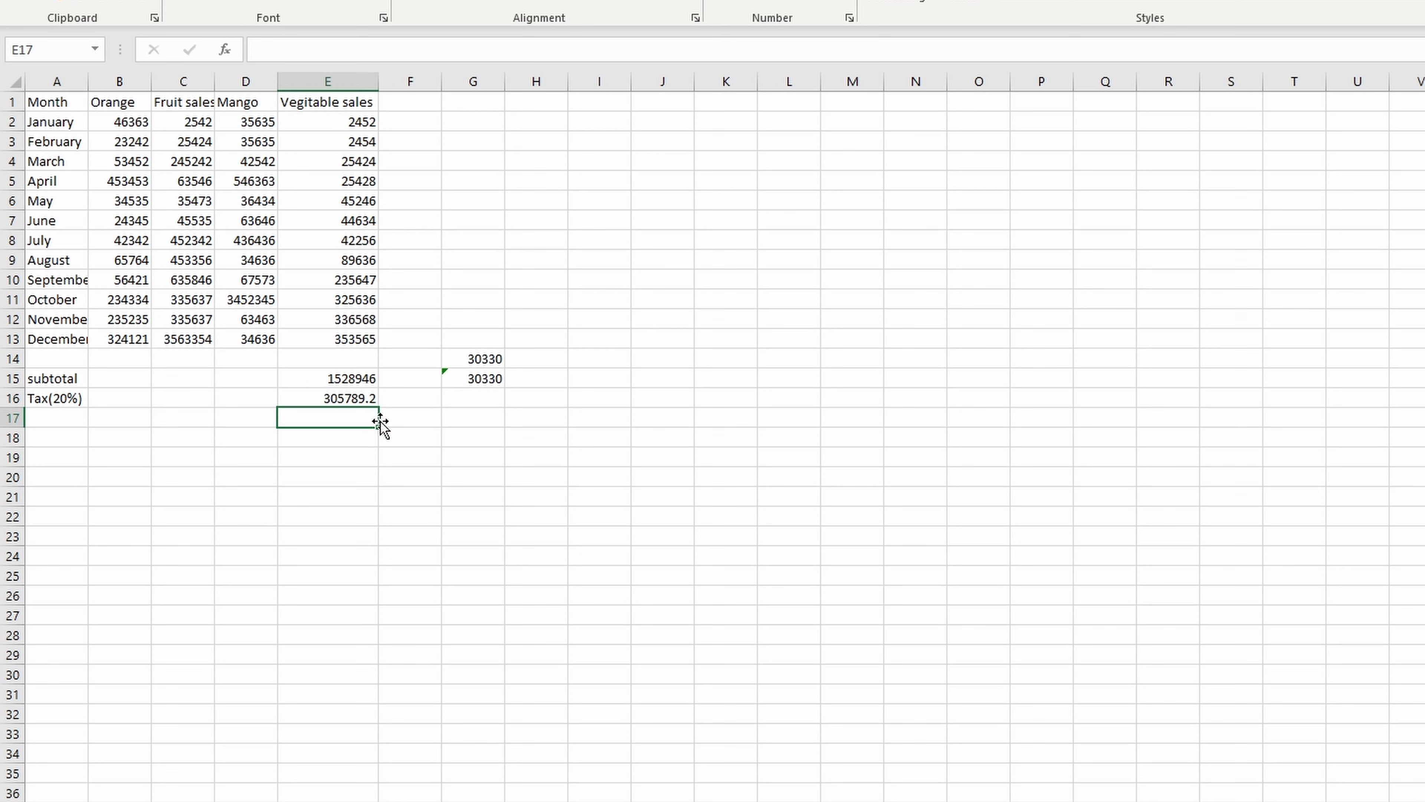
# - Fill the subtotal formula from E15 across to B15 for the Mango, Fruit sales and Orange columns
pyautogui.click(352, 375)
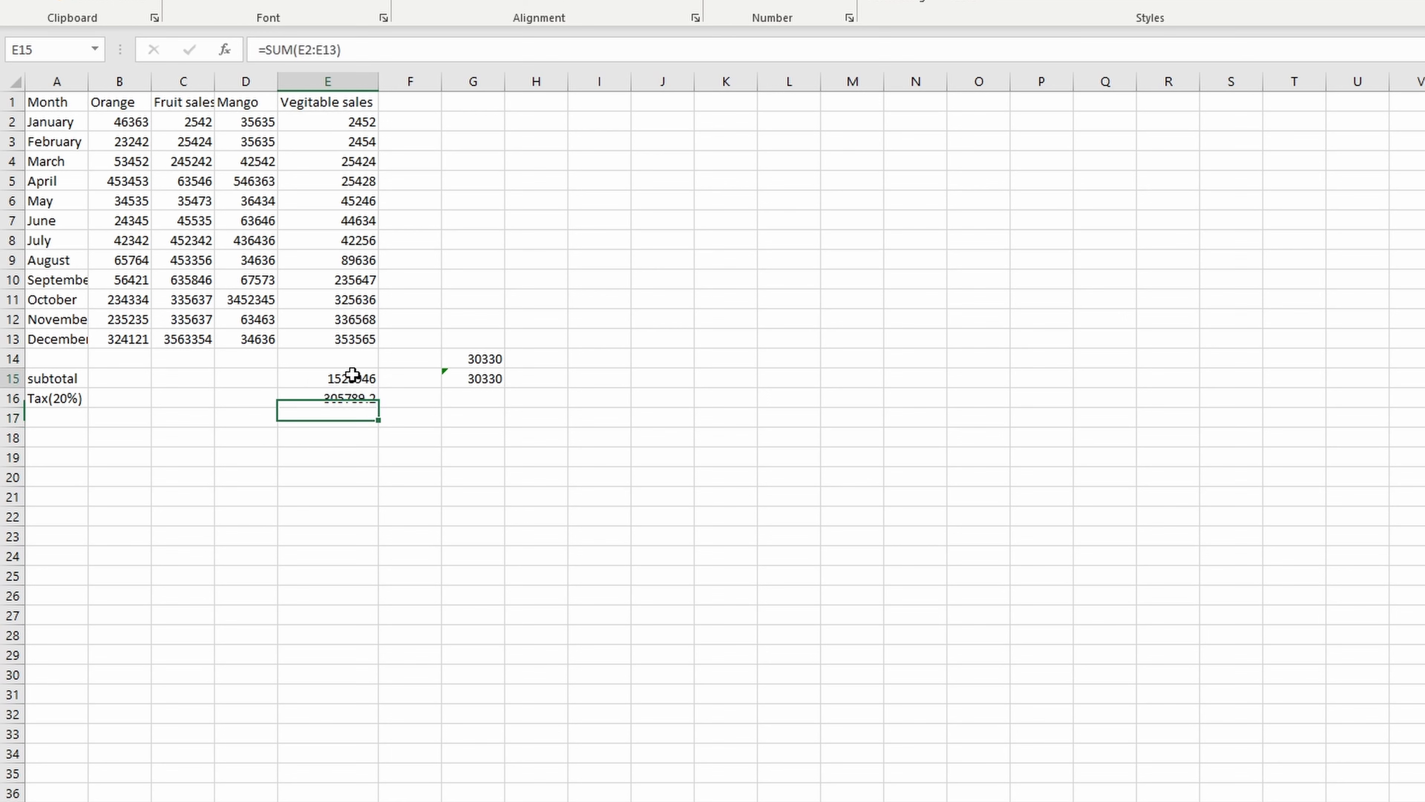
pyautogui.click(669, 620)
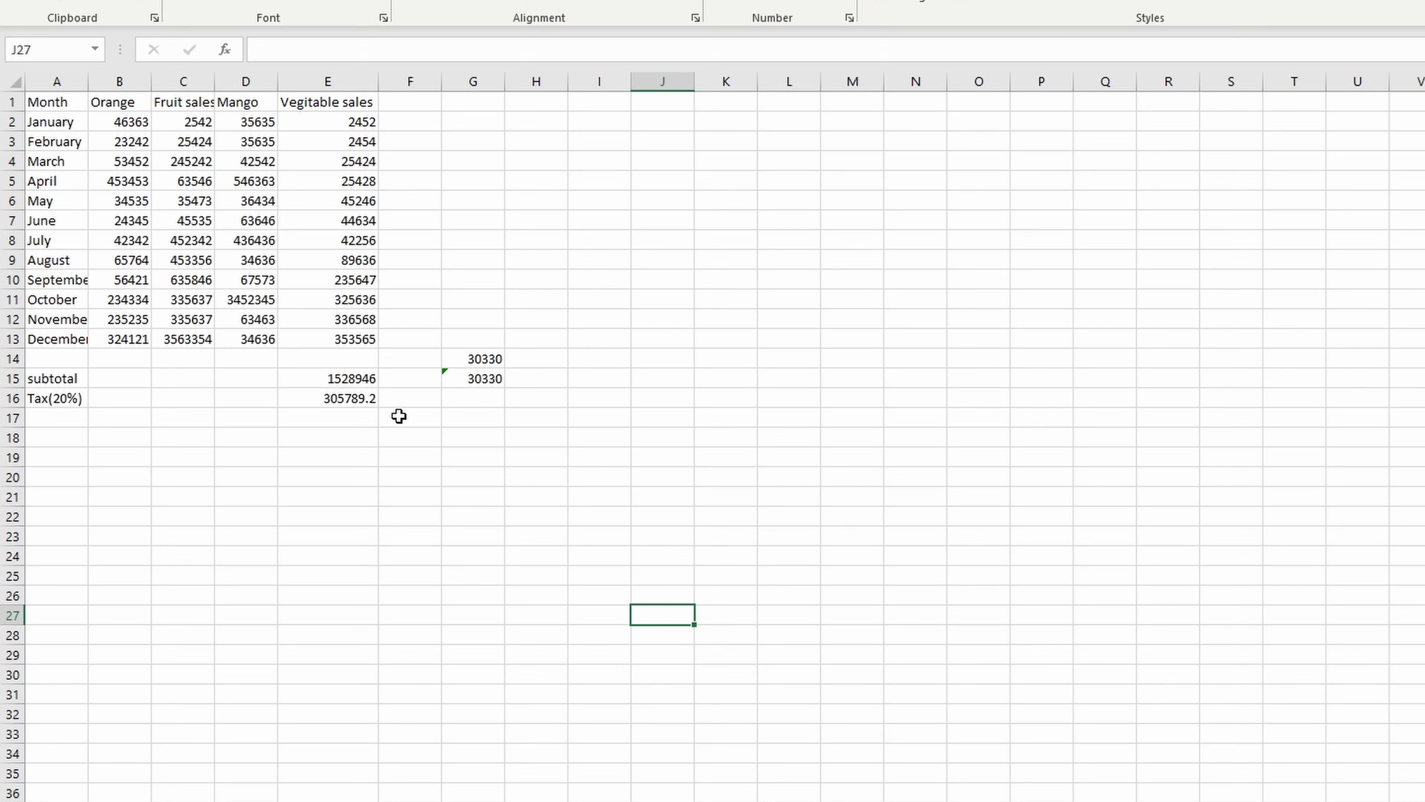
pyautogui.click(366, 376)
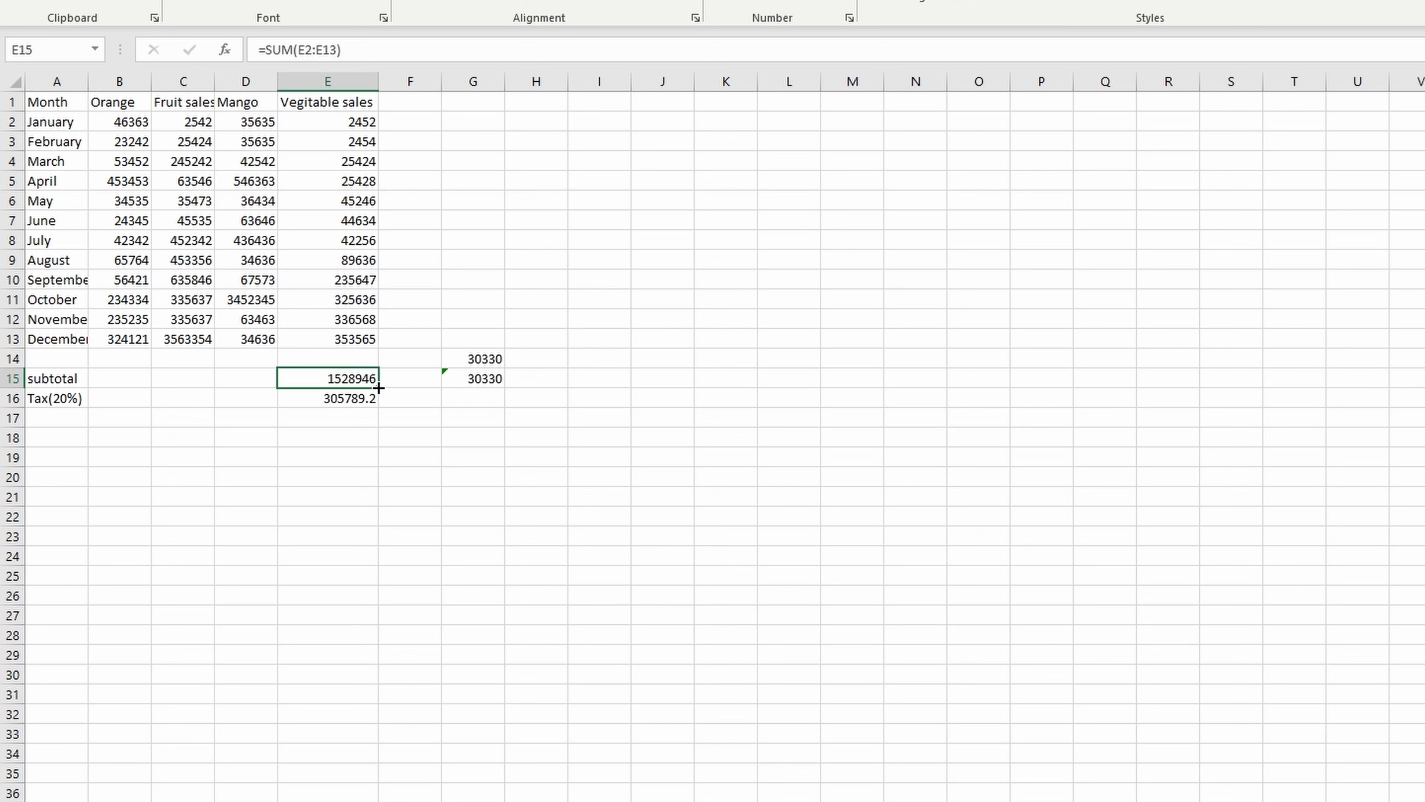
pyautogui.moveTo(379, 387); pyautogui.dragTo(79, 383)
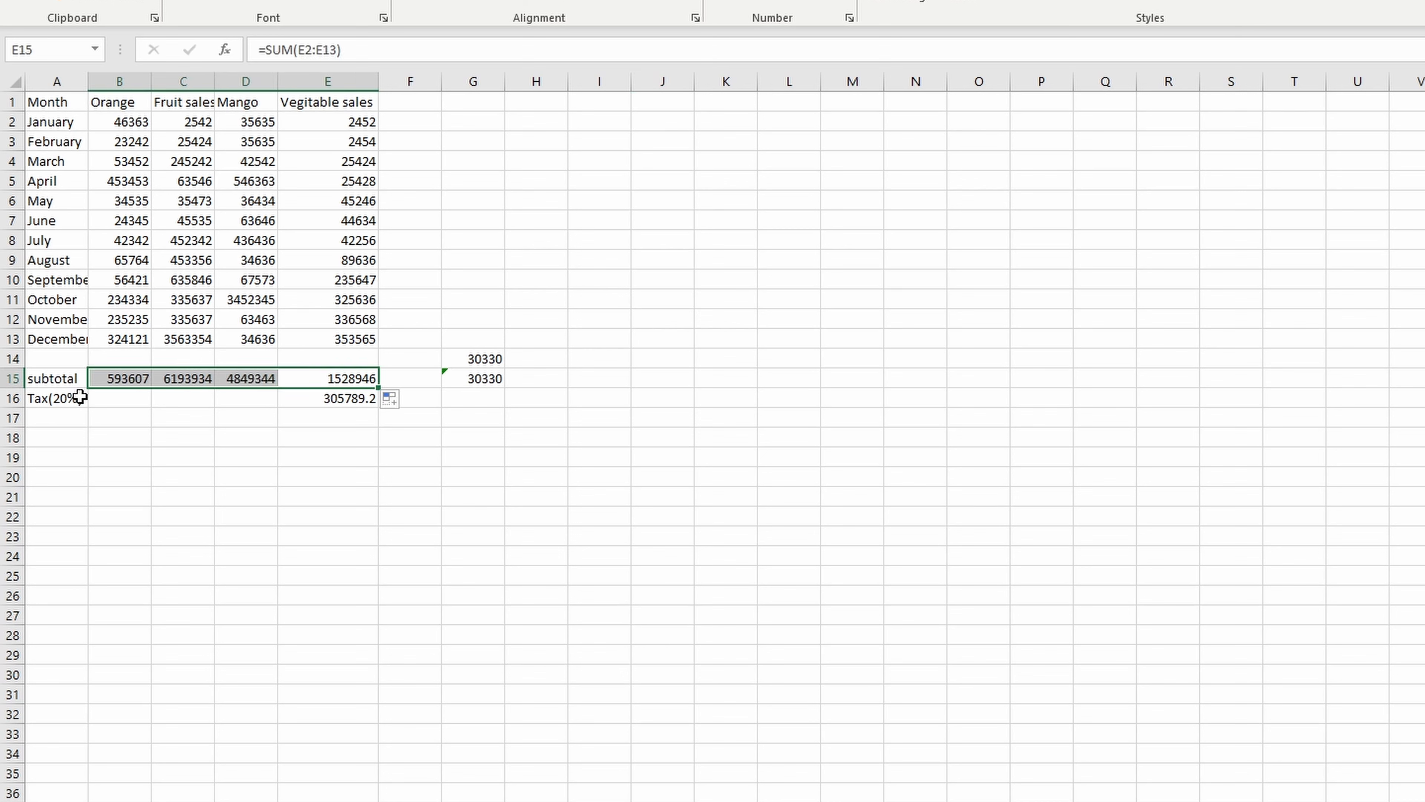
# - Fill the 20% tax formula from E16 across to B16 for the Mango, Fruit sales and Orange columns
pyautogui.click(335, 399)
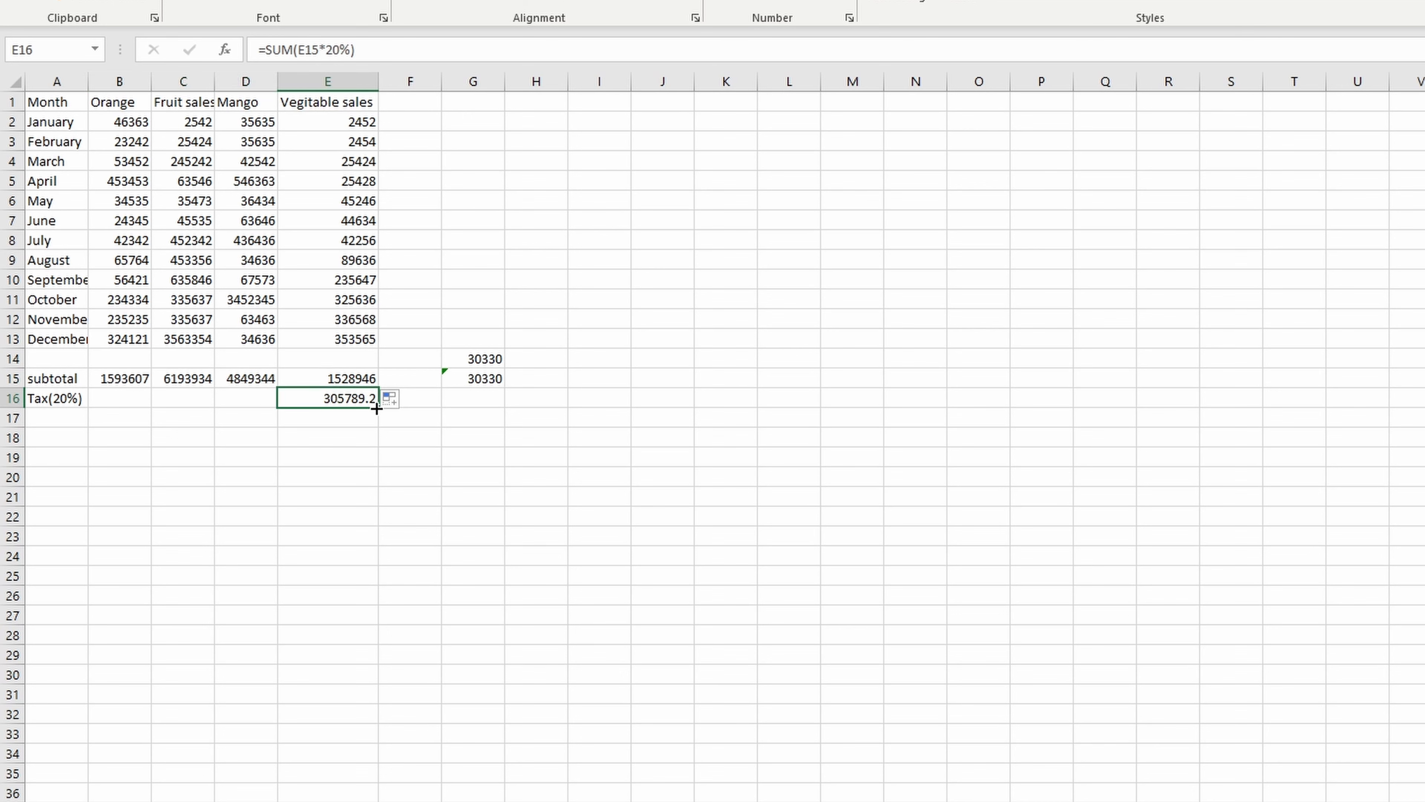
pyautogui.moveTo(376, 408); pyautogui.dragTo(120, 412)
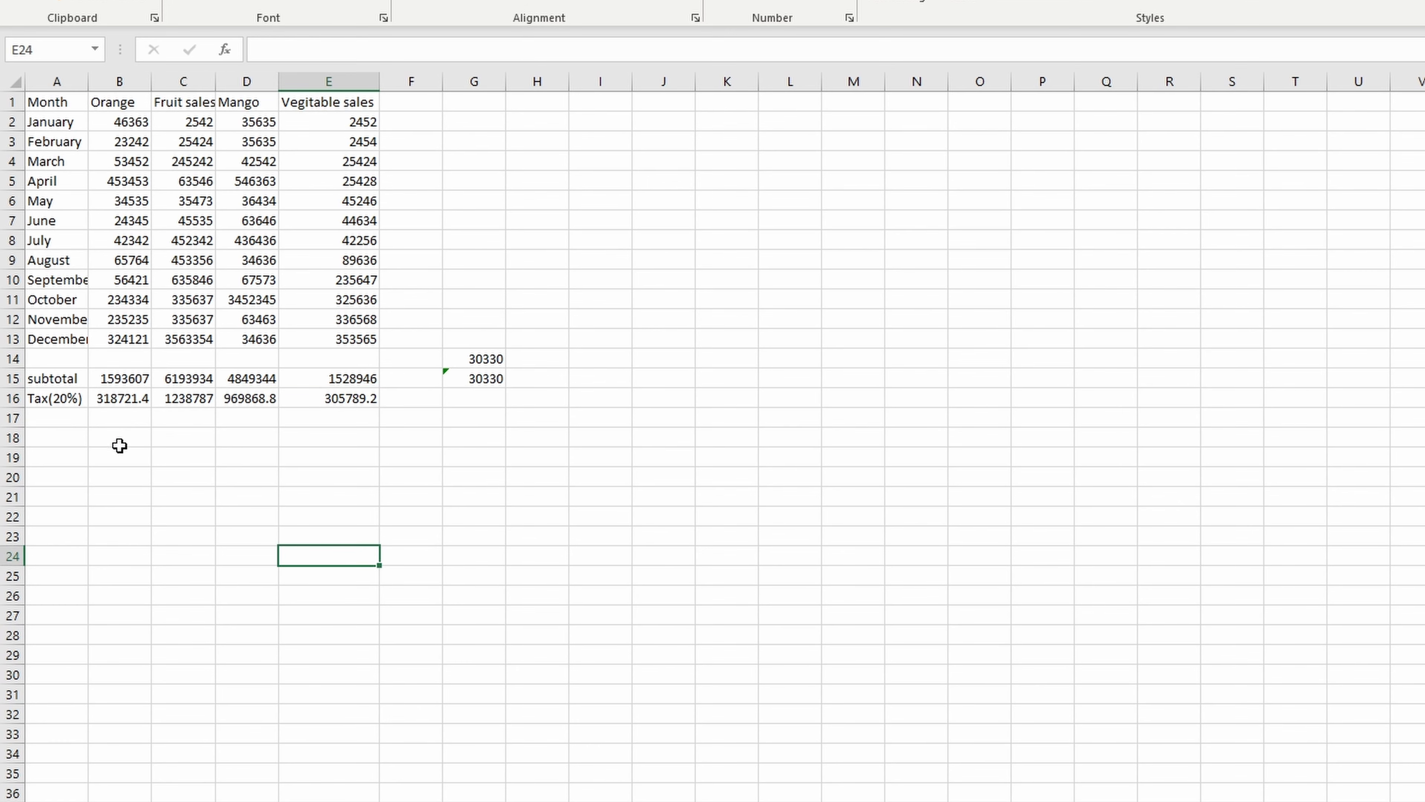
# - Label cell A17 "Total" below the tax row
pyautogui.click(60, 418)
pyautogui.write('Total')
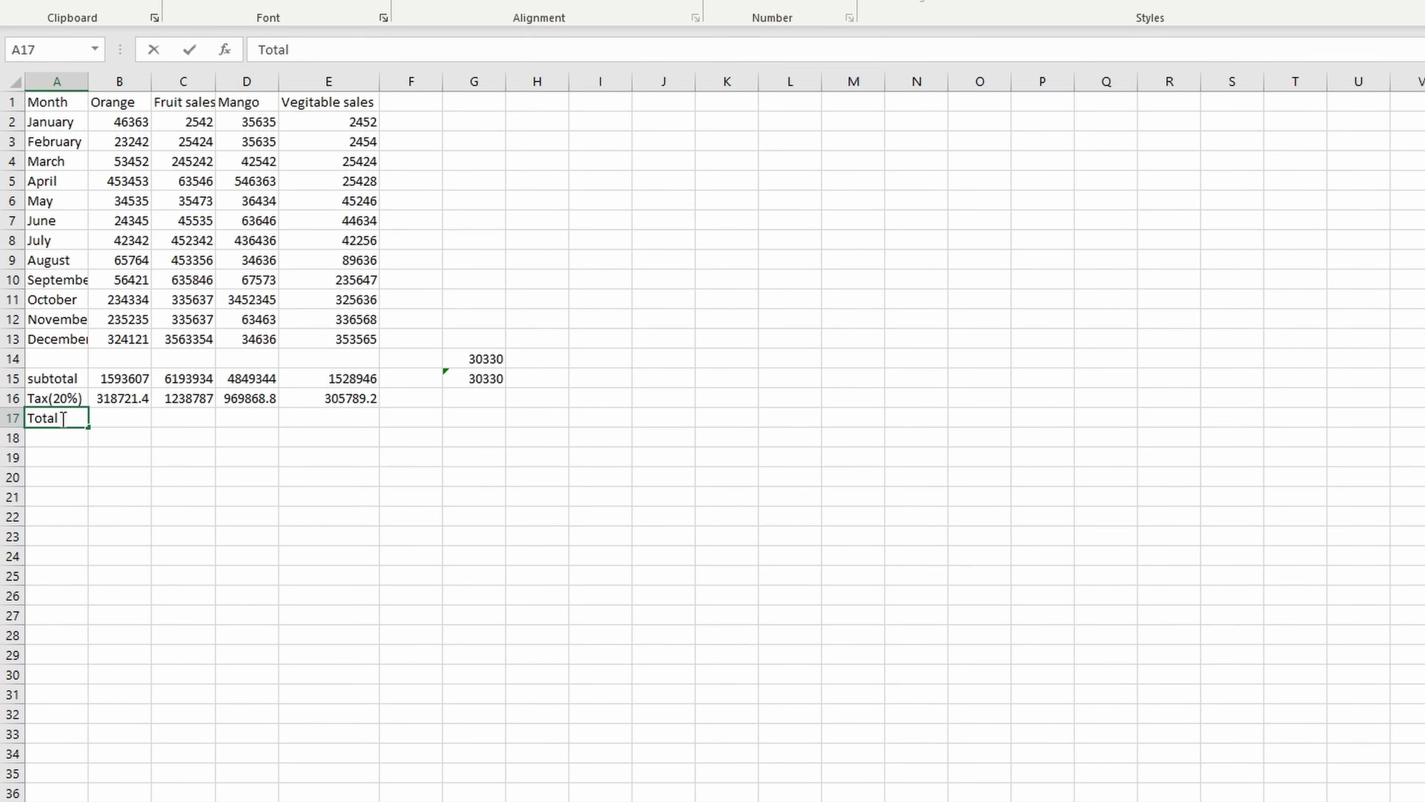
pyautogui.press('Tab')
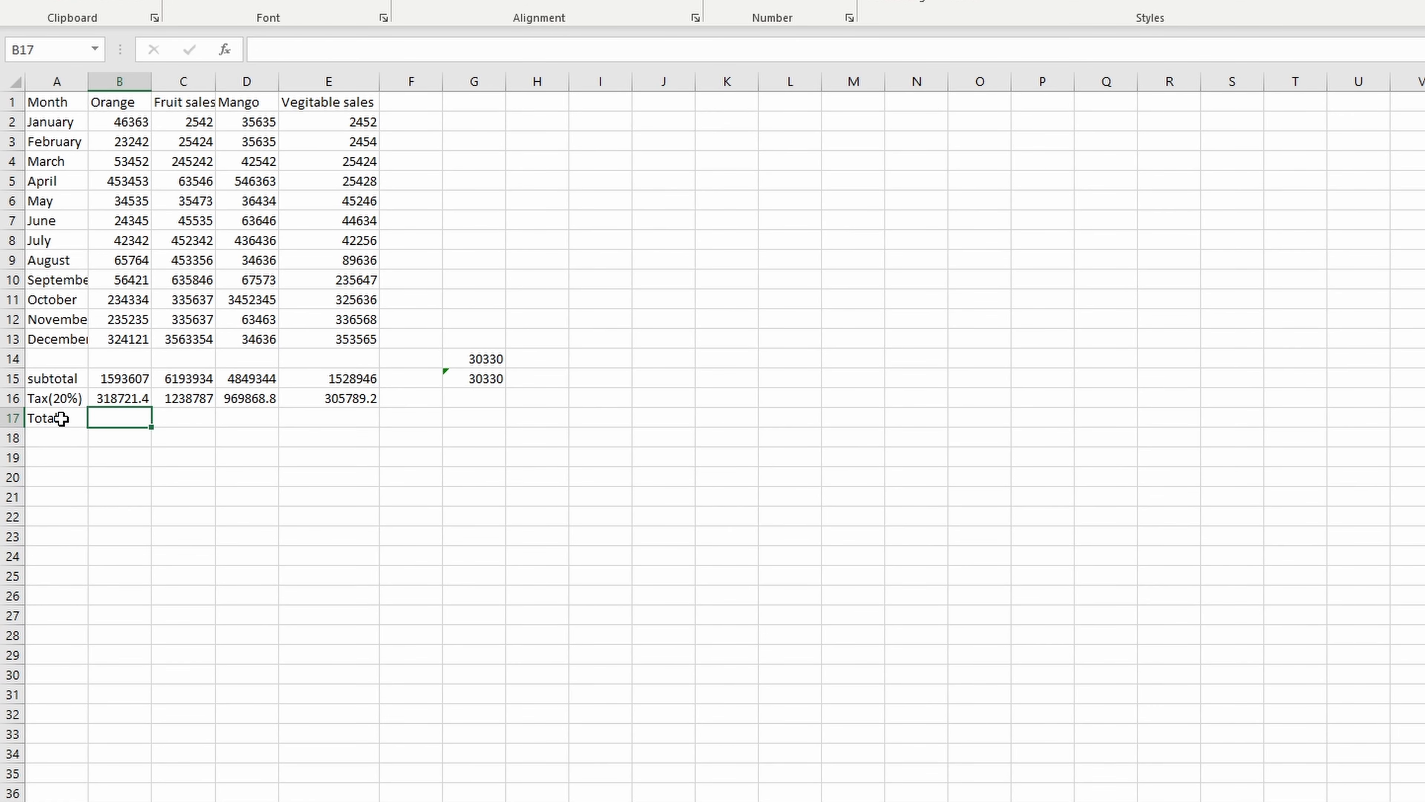
# - Add the Orange subtotal and tax in B17 with =SUM(B15,B16) and fill the formula across to E17
pyautogui.write('=sum')
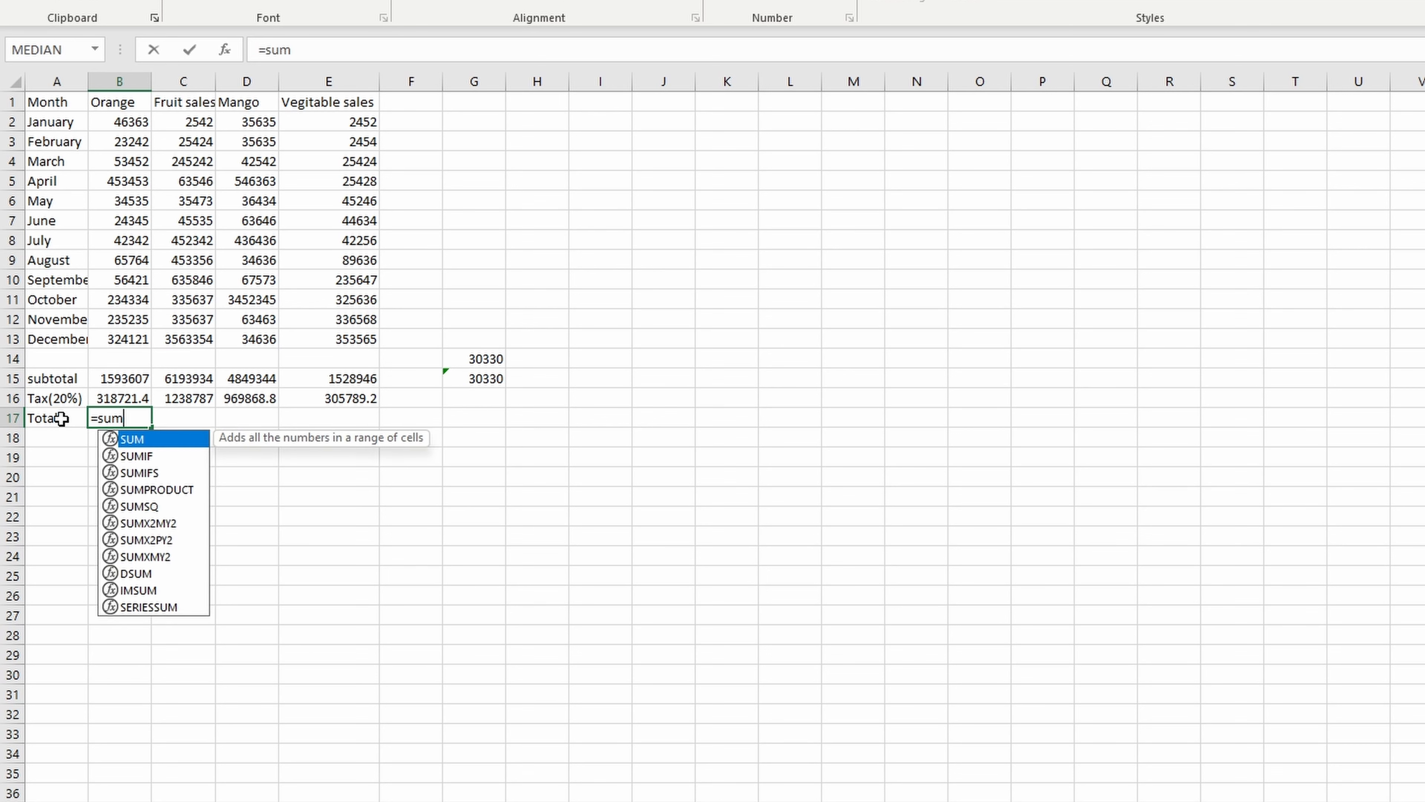
pyautogui.write('(')
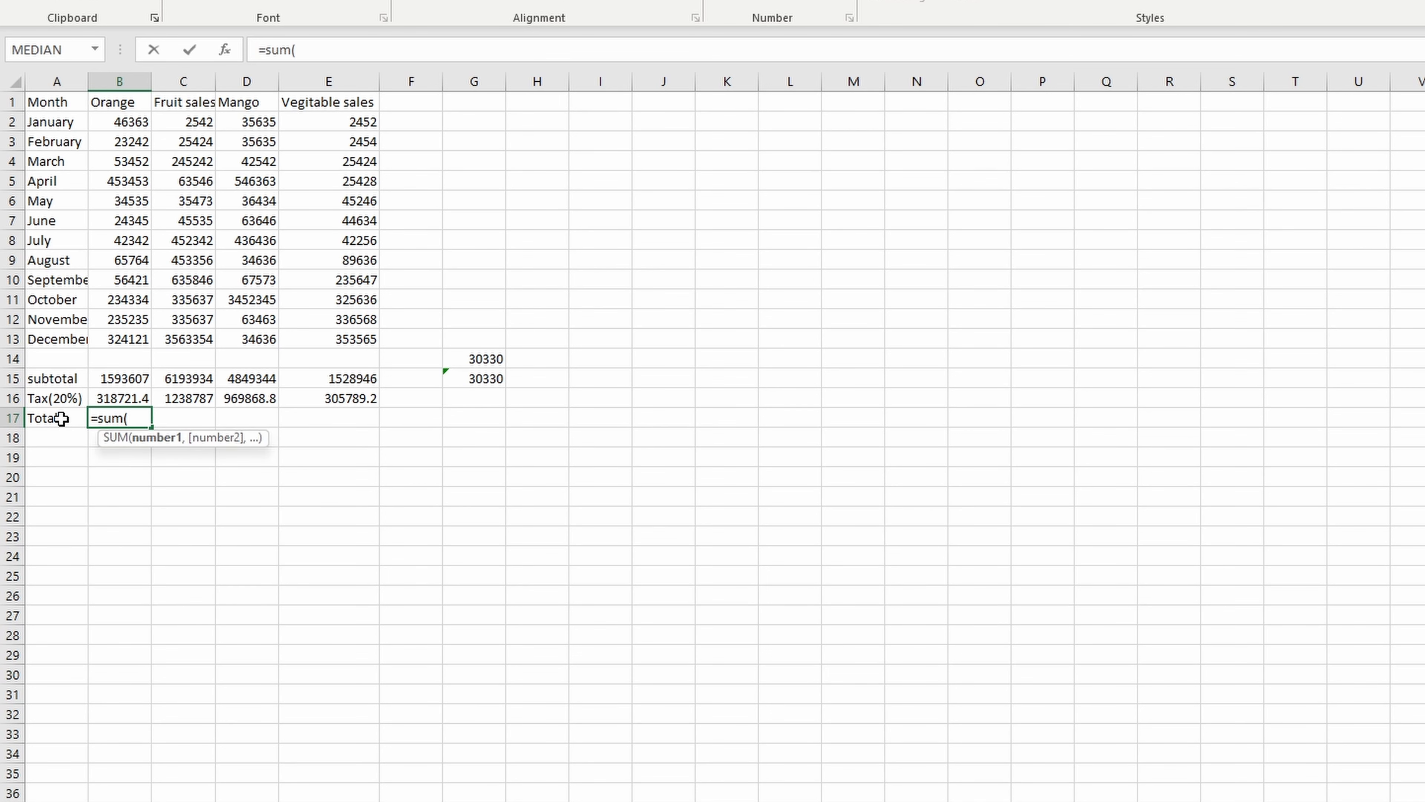
pyautogui.click(120, 381)
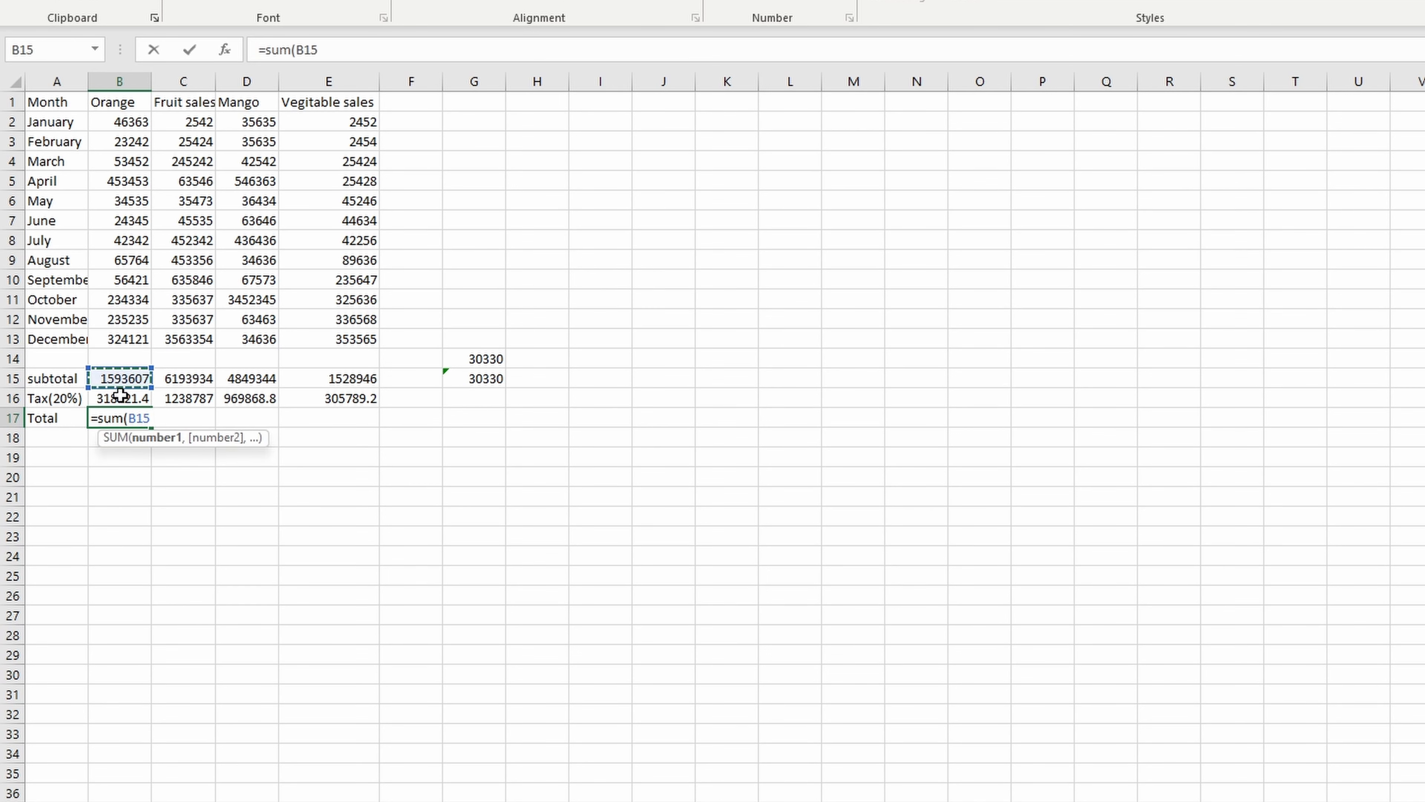
pyautogui.write(',')
pyautogui.click(122, 395)
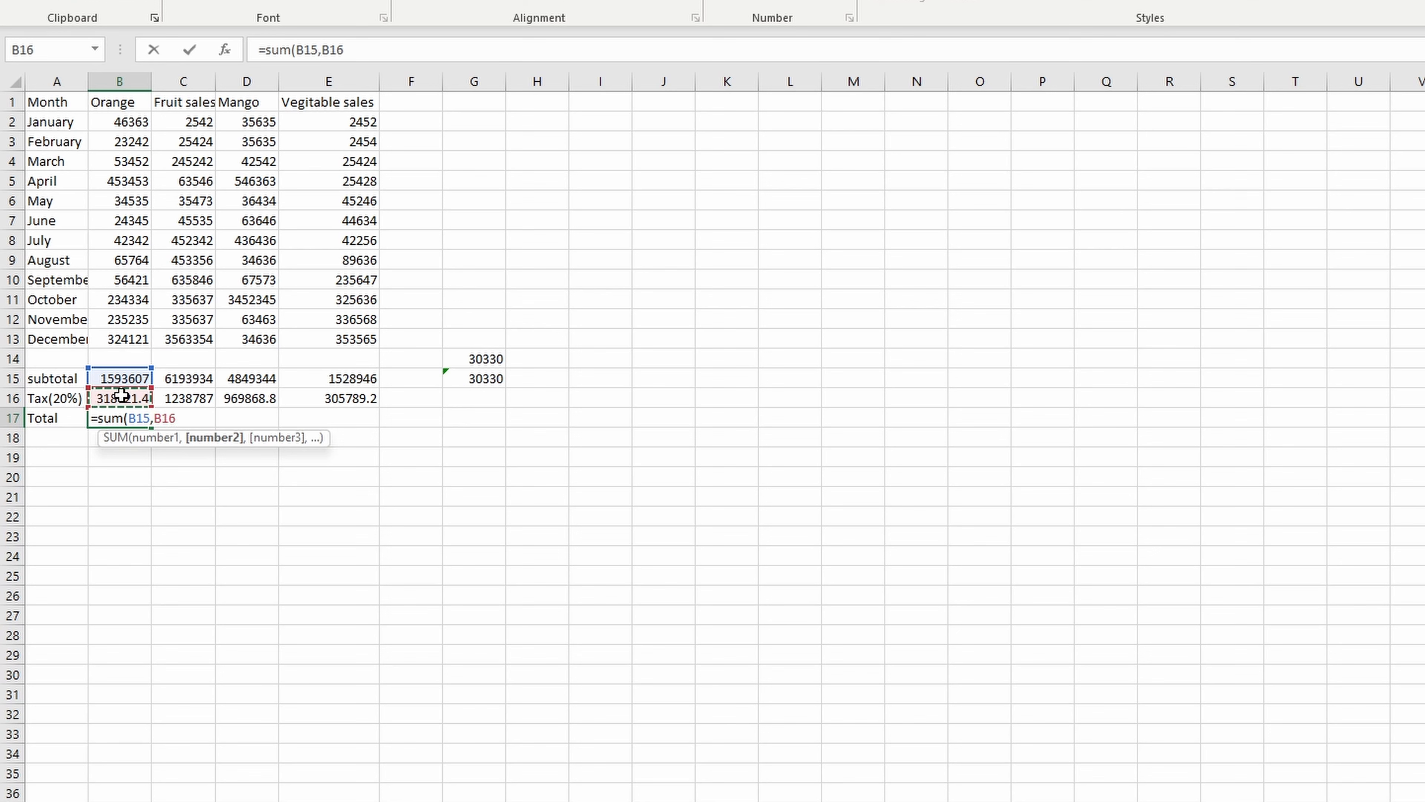
pyautogui.press('Return')
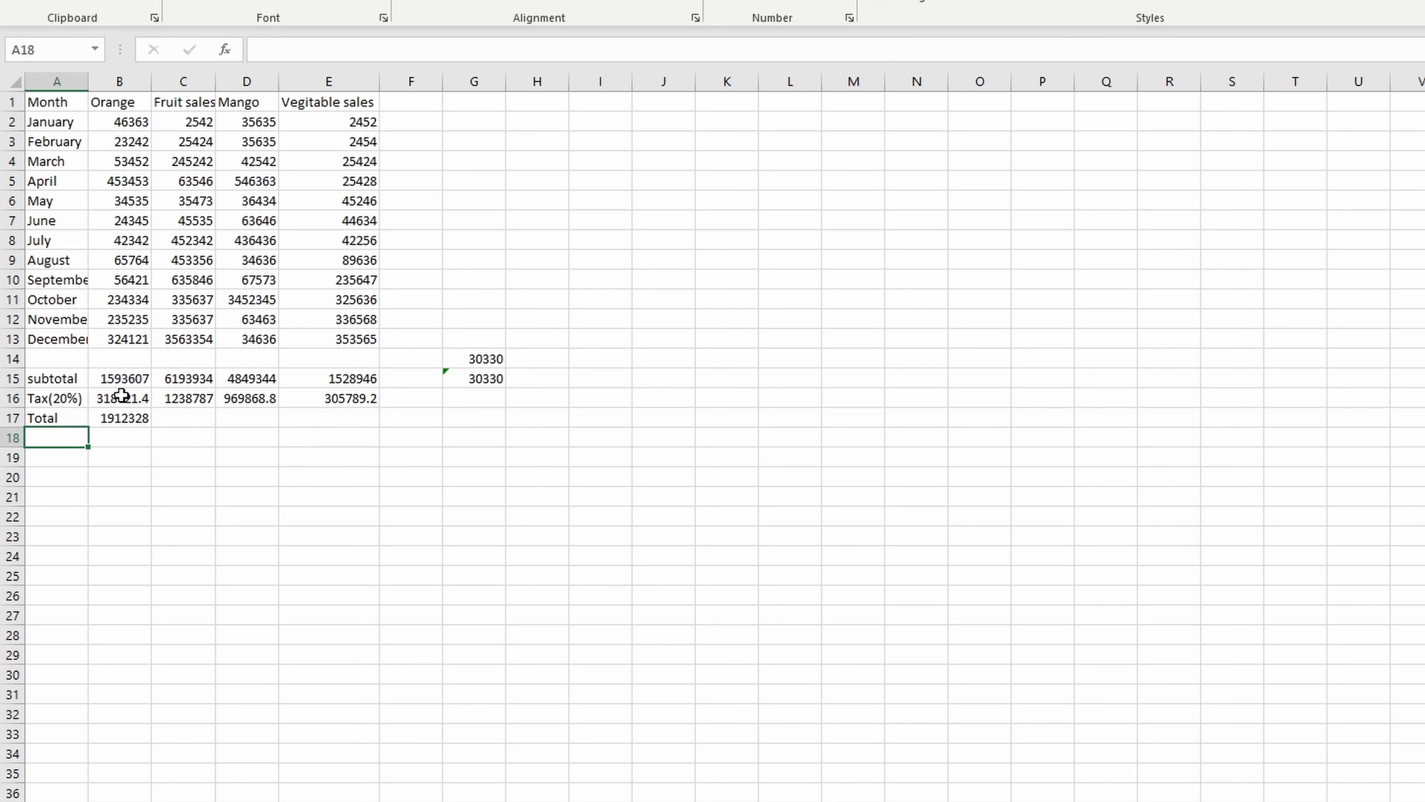
pyautogui.click(125, 417)
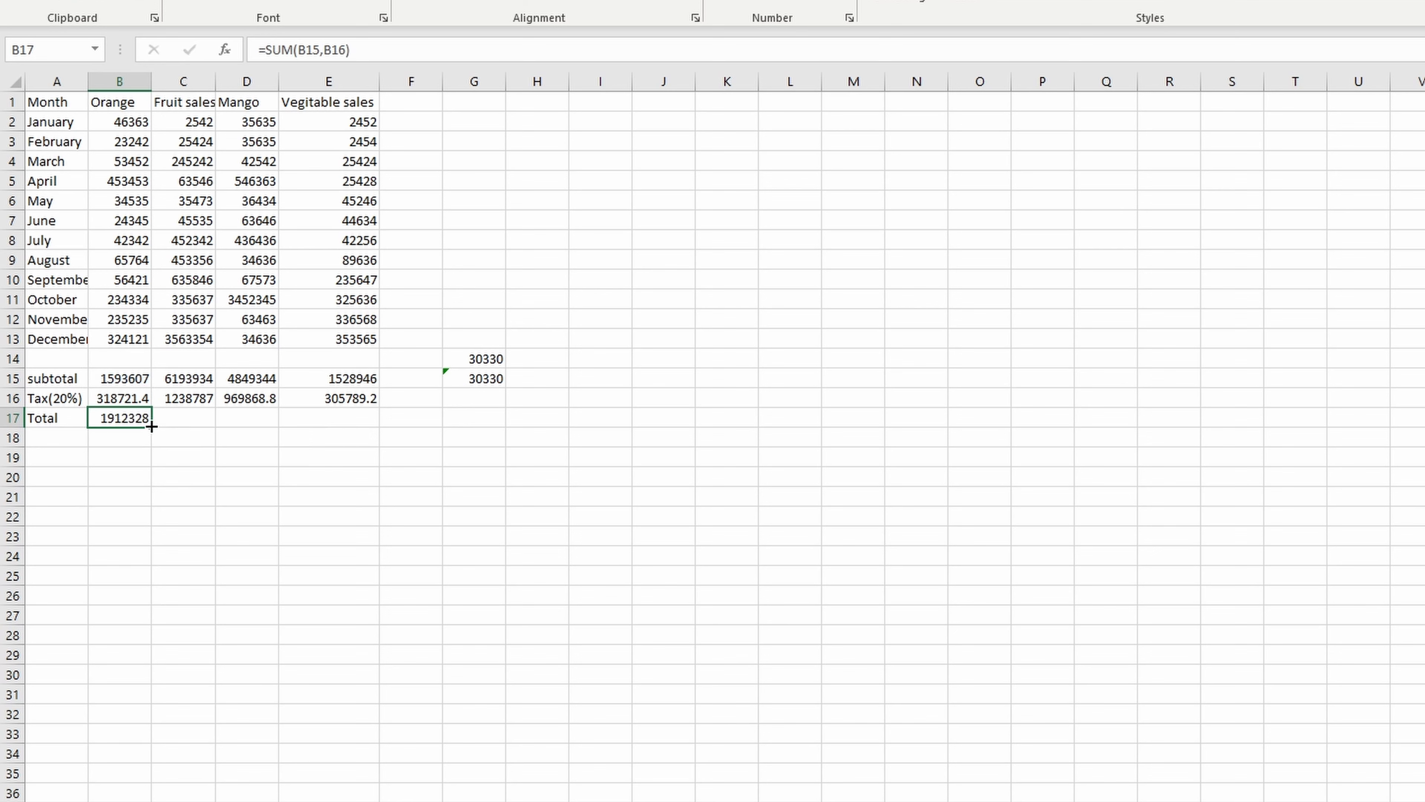
pyautogui.moveTo(151, 426); pyautogui.dragTo(375, 419)
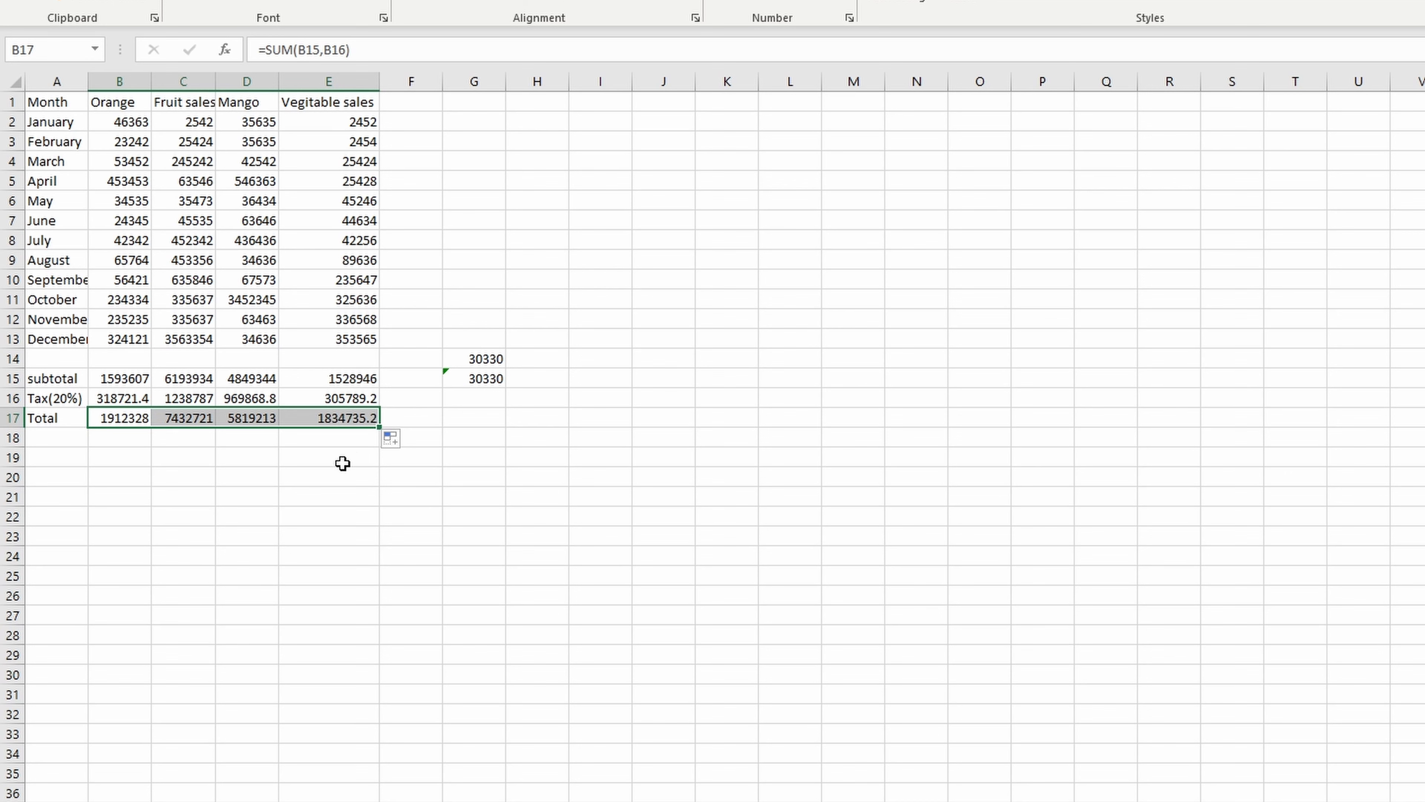
# - Add the header "Monthly Total" in F1 and fit column F's width to it
pyautogui.click(410, 104)
pyautogui.write('Mon')
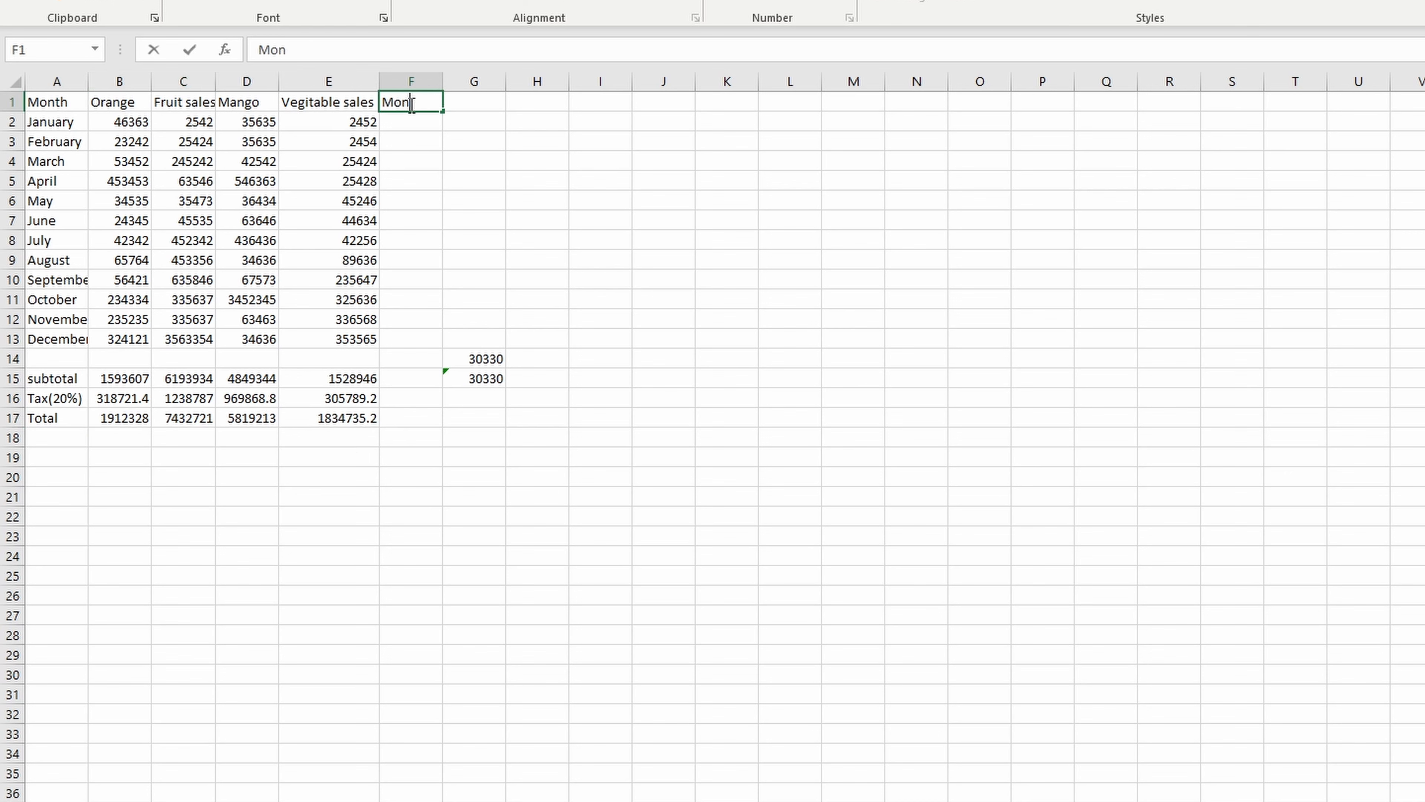
pyautogui.write('thly Total')
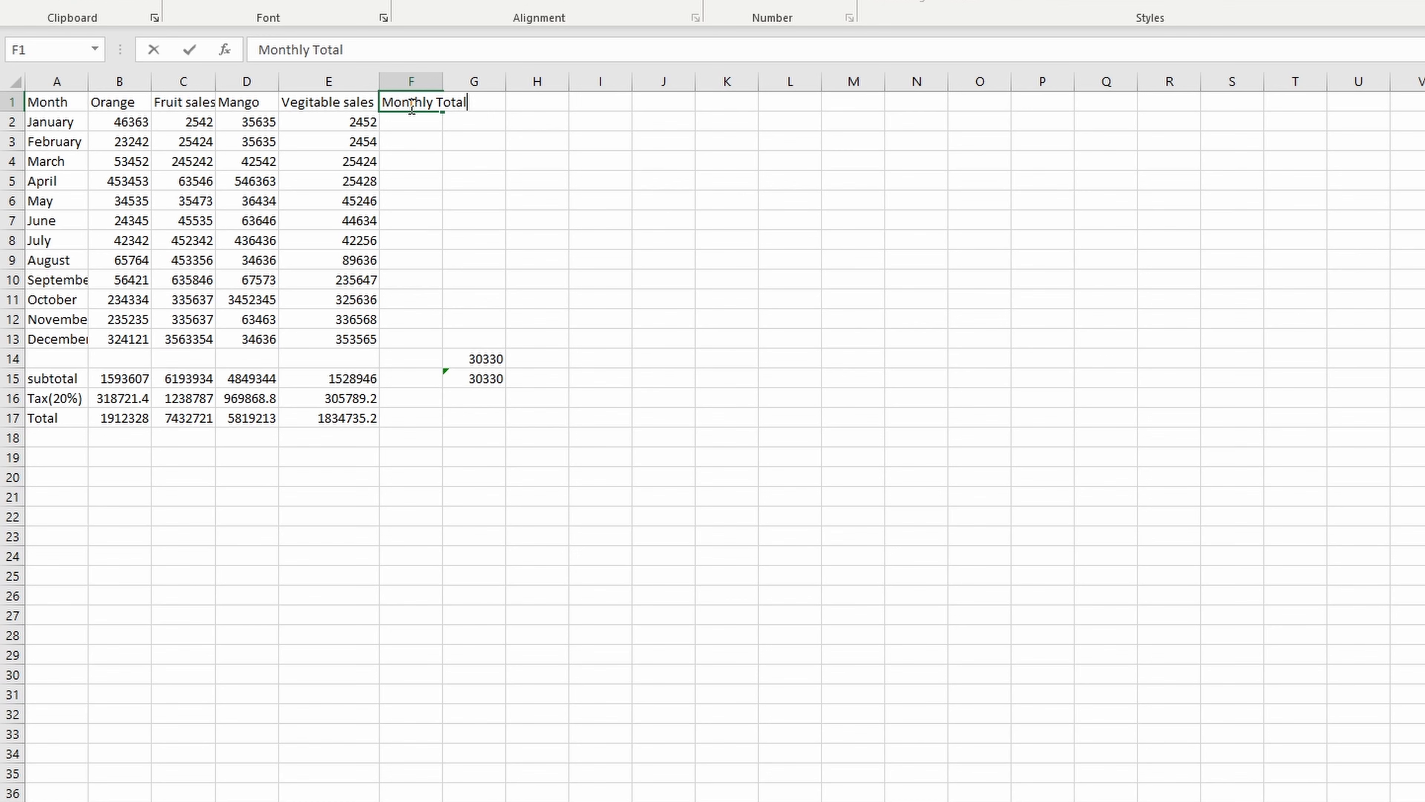
pyautogui.press('Return')
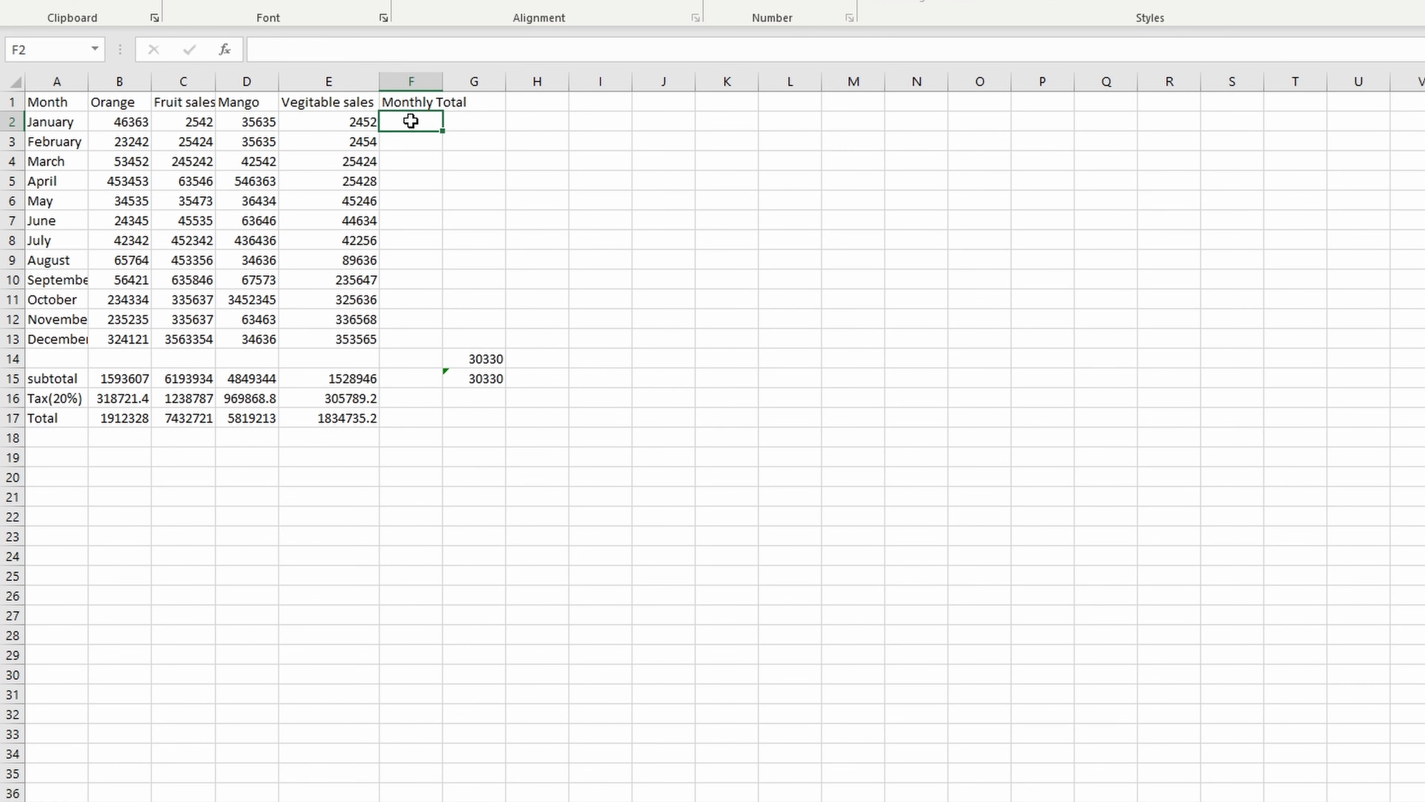
pyautogui.doubleClick(443, 81)
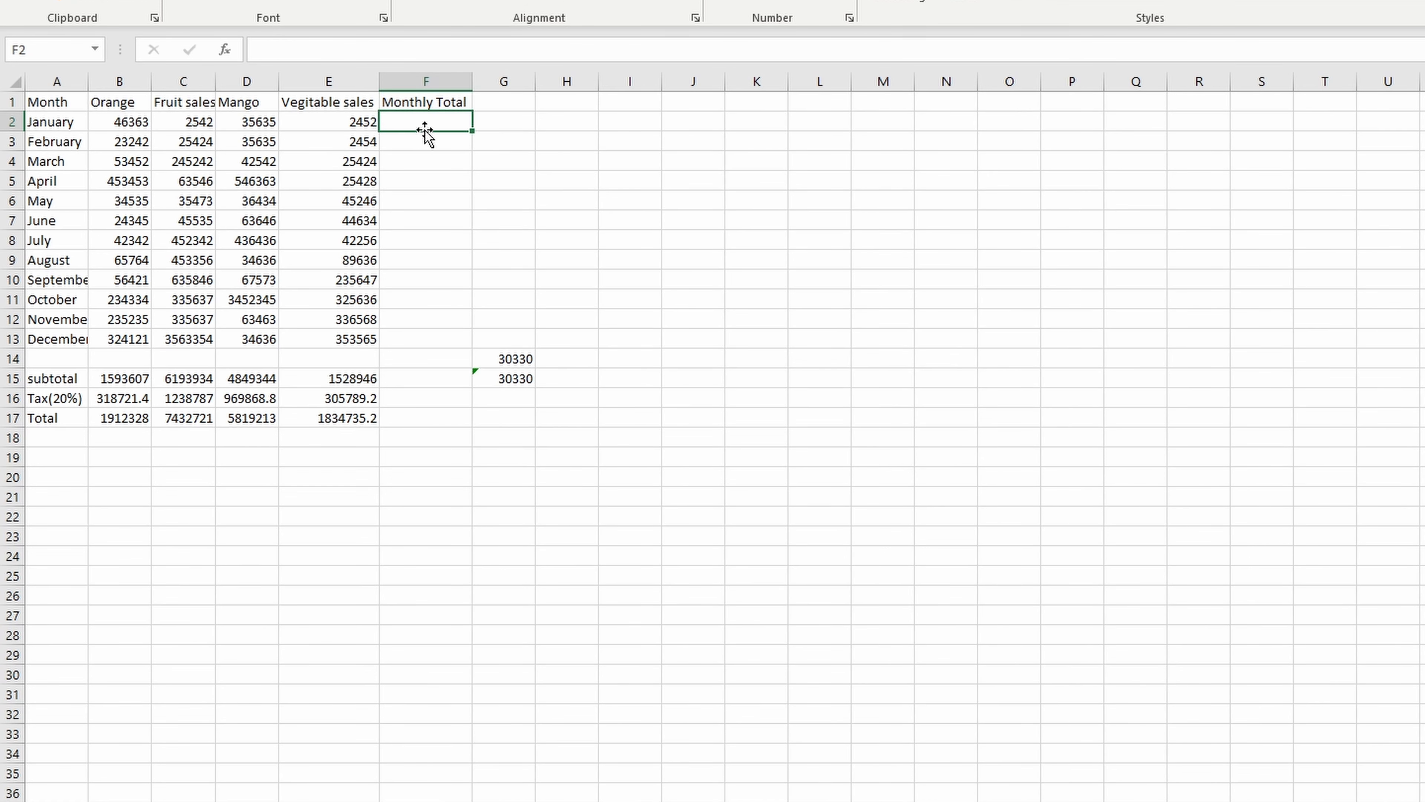
# - Calculate January's total in F2 with a SUM of the range B2:E2
pyautogui.write('=s')
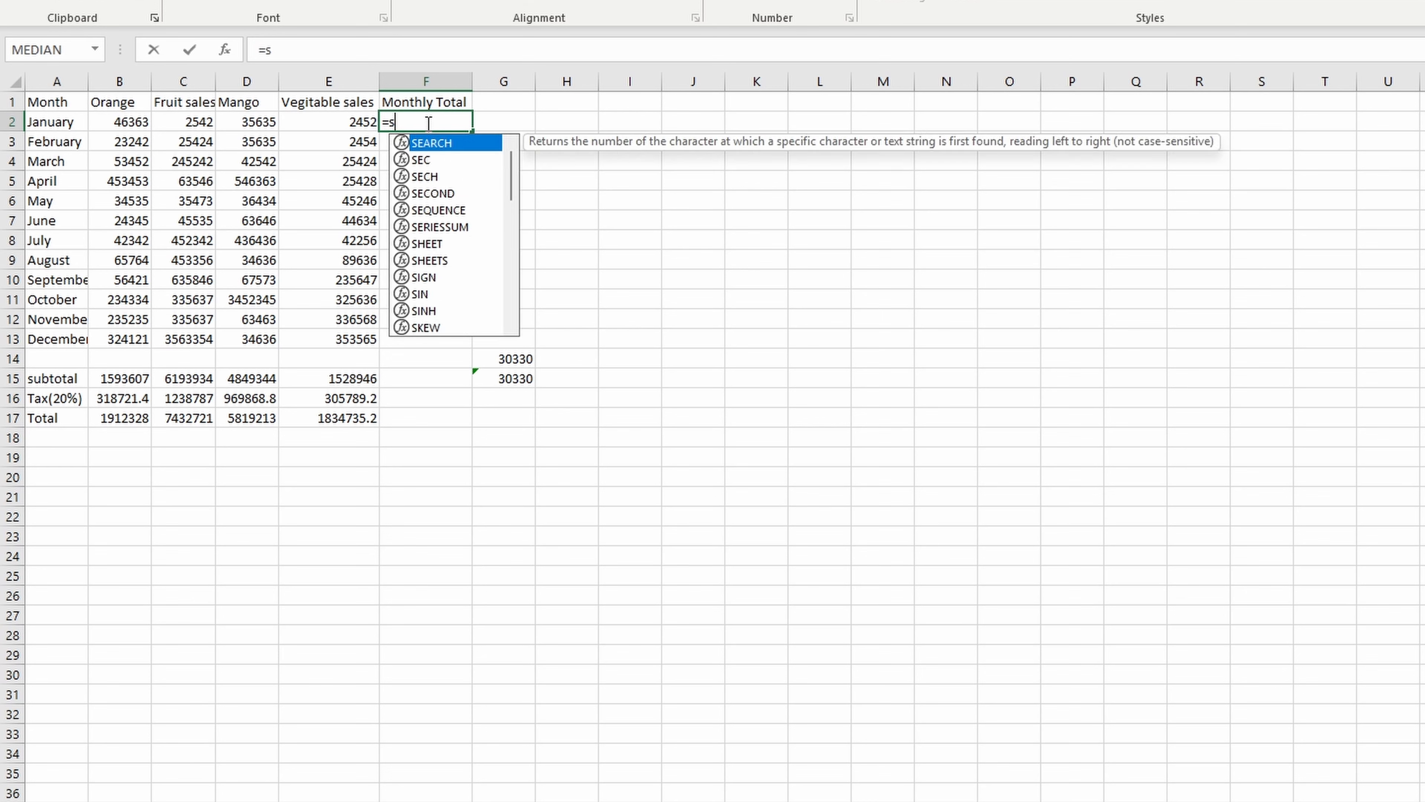
pyautogui.write('um(')
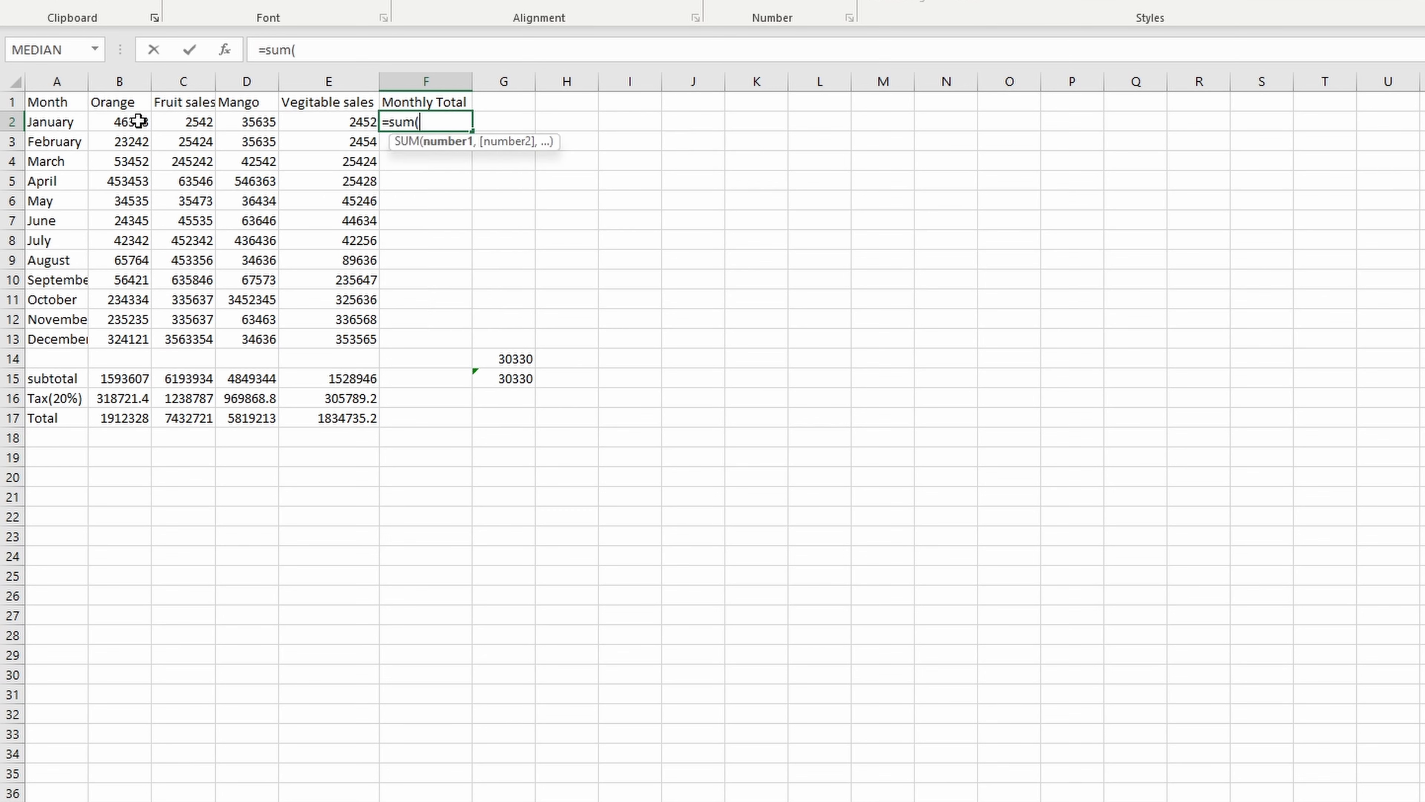
pyautogui.moveTo(137, 121); pyautogui.dragTo(352, 133)
pyautogui.press('Return')
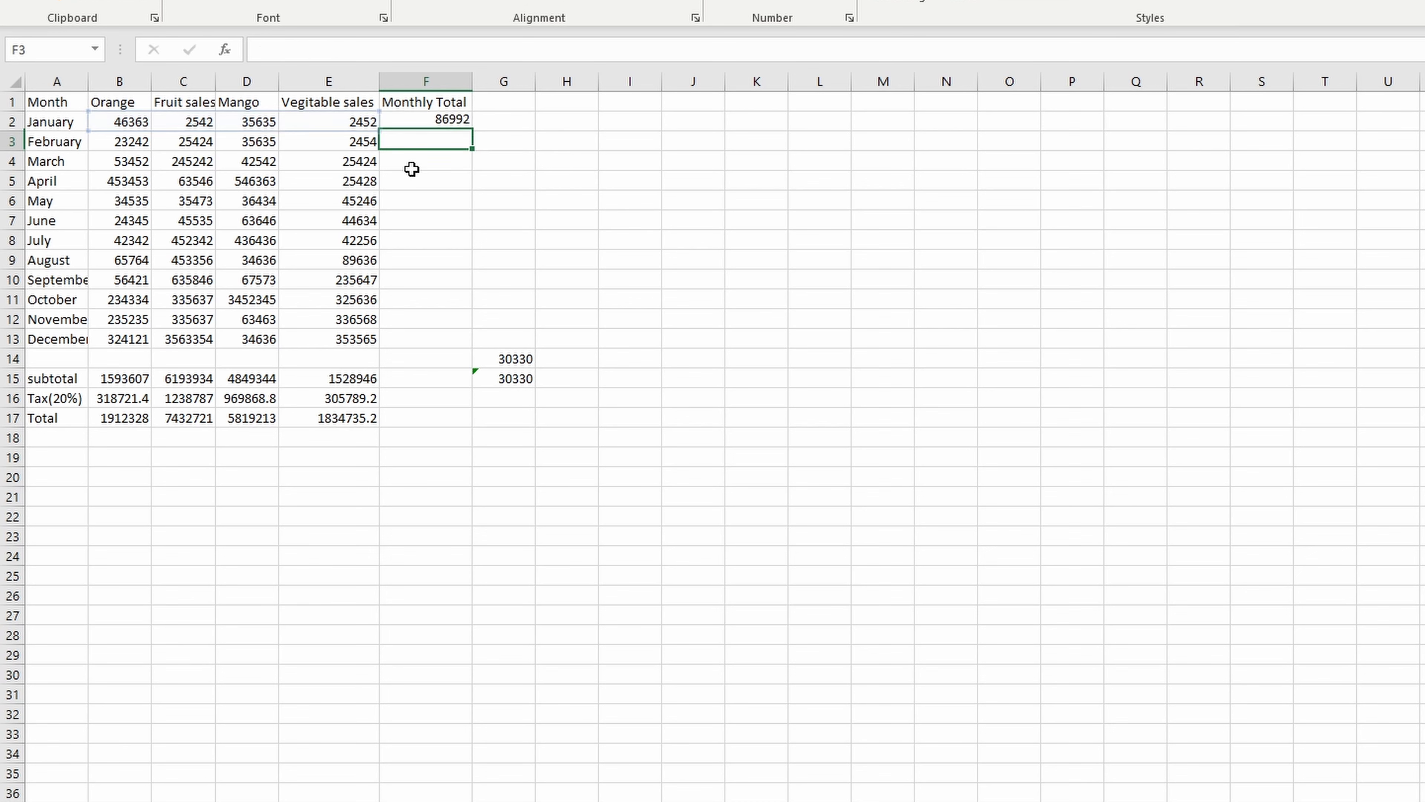
# - Fill the monthly total formula from F2 down to F13 for the remaining months
pyautogui.click(460, 122)
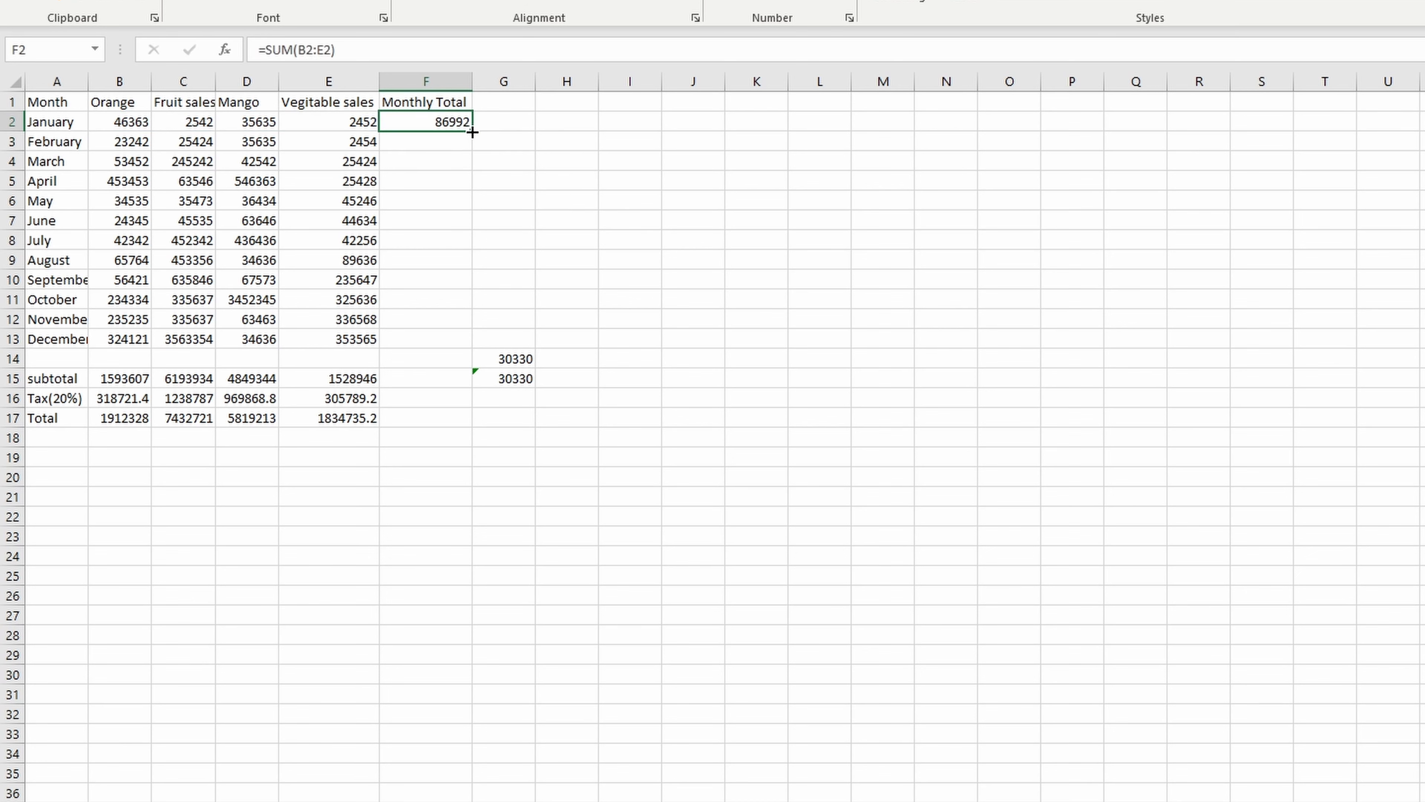
pyautogui.moveTo(472, 130); pyautogui.dragTo(442, 338)
pyautogui.hotkey('ctrl', 'z')
pyautogui.doubleClick(473, 132)
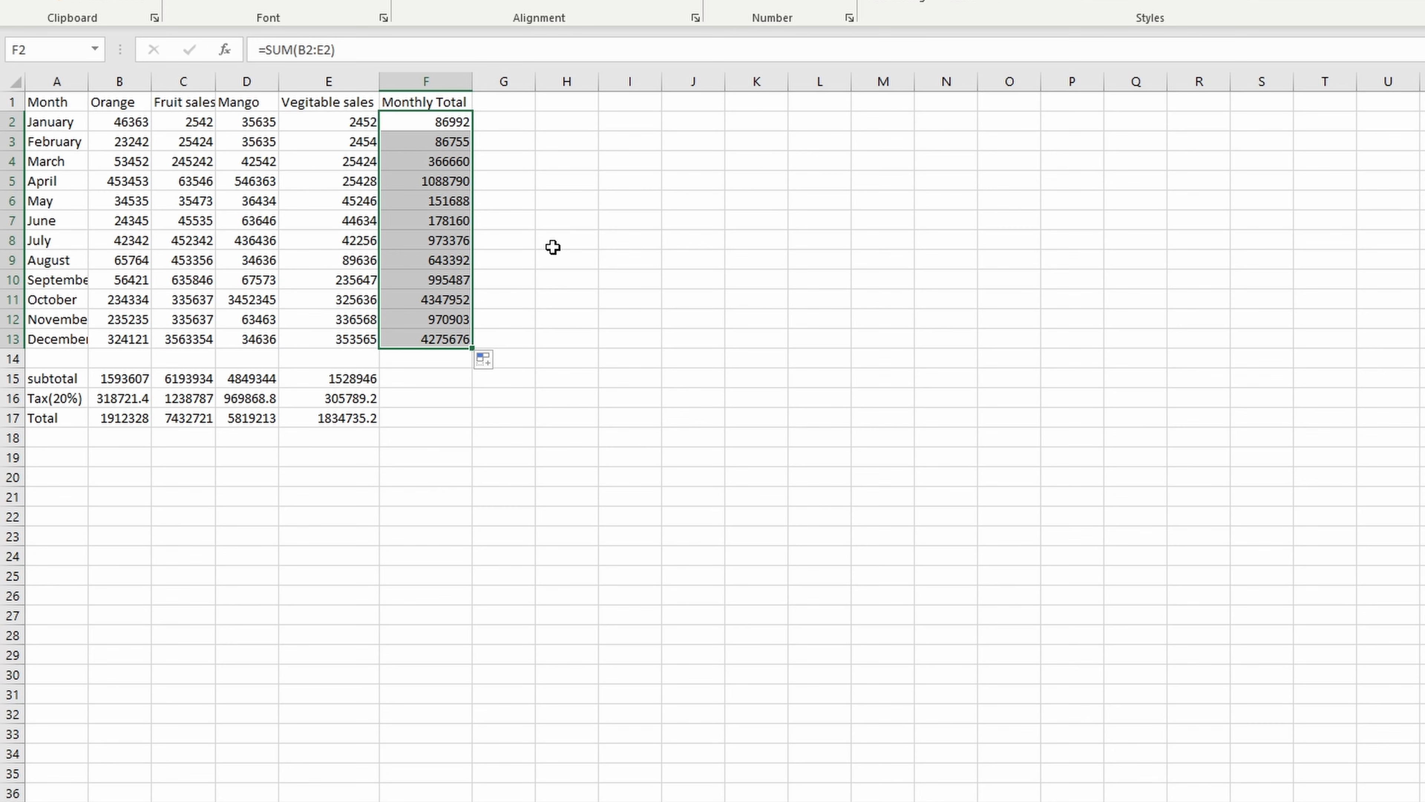
pyautogui.click(630, 399)
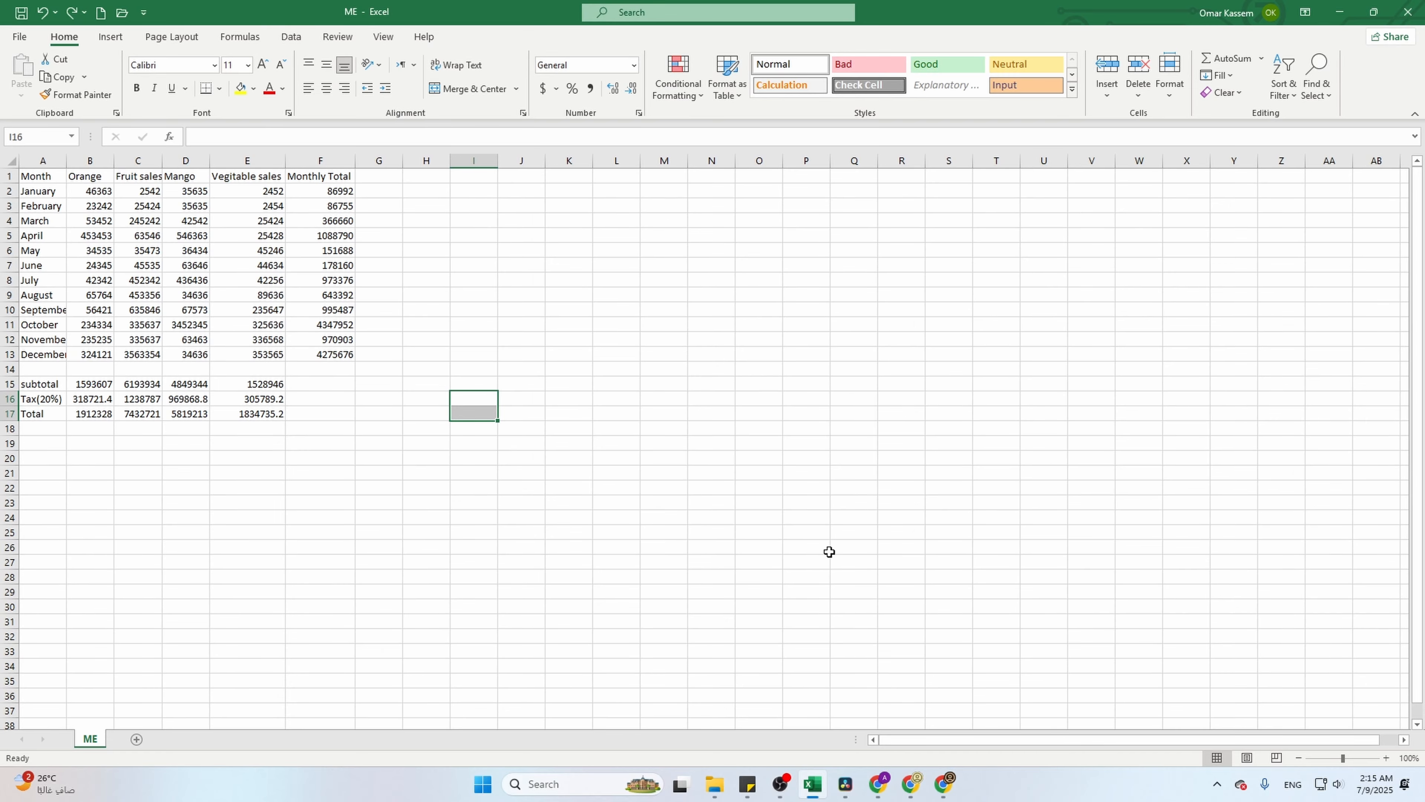
pyautogui.click(1102, 603)
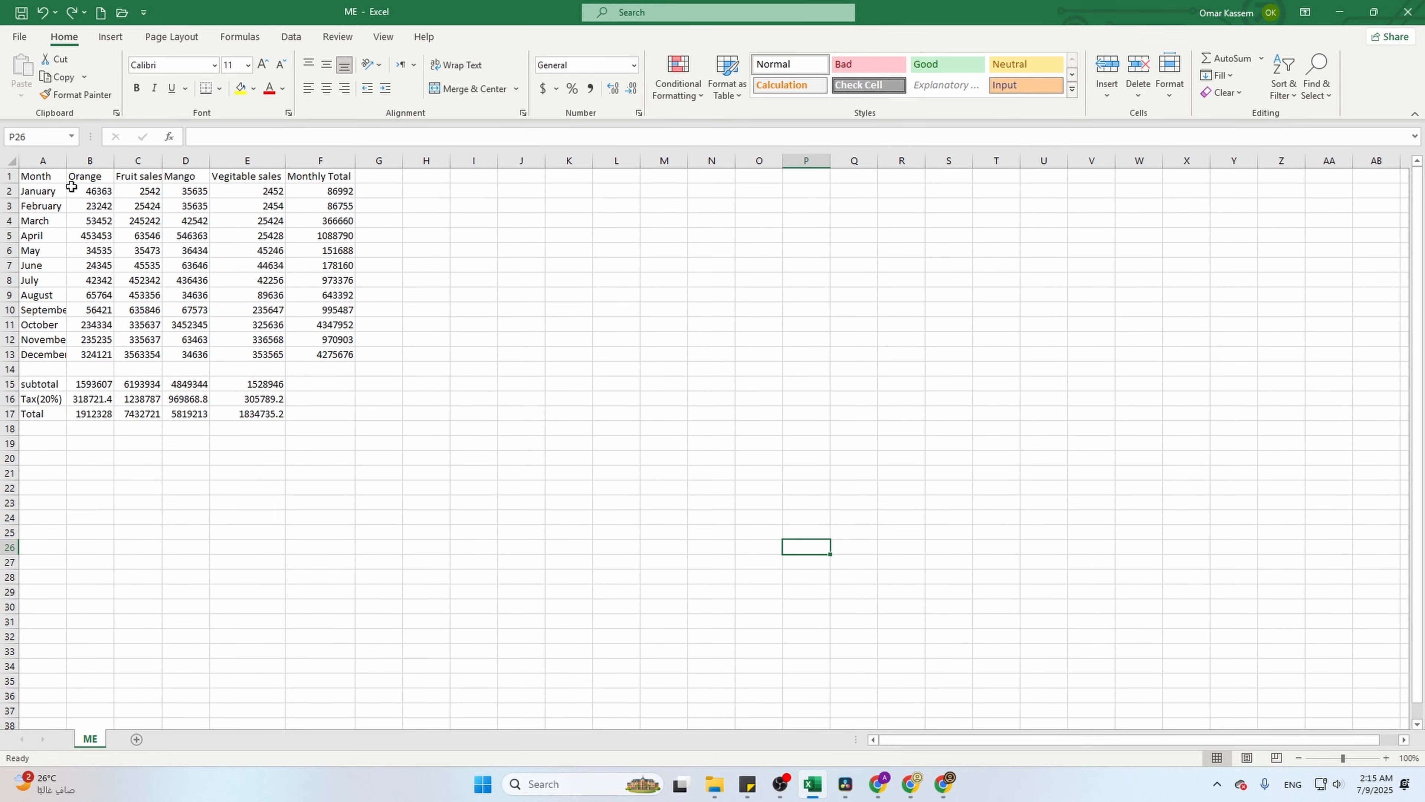
# - Apply the US dollar accounting format to B2:F17 and fit the Fruit sales column's width to its values
pyautogui.moveTo(71, 187); pyautogui.dragTo(323, 415)
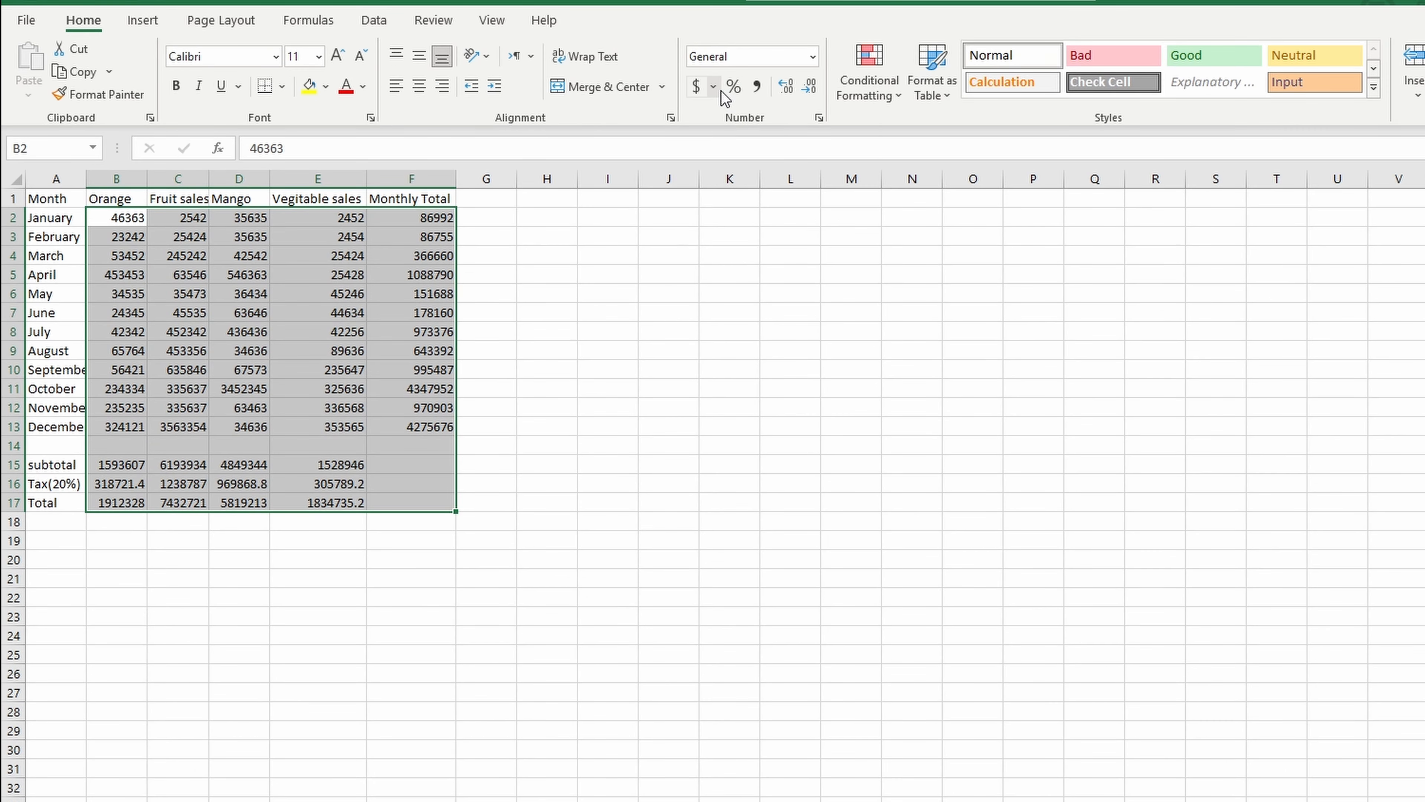
pyautogui.click(559, 90)
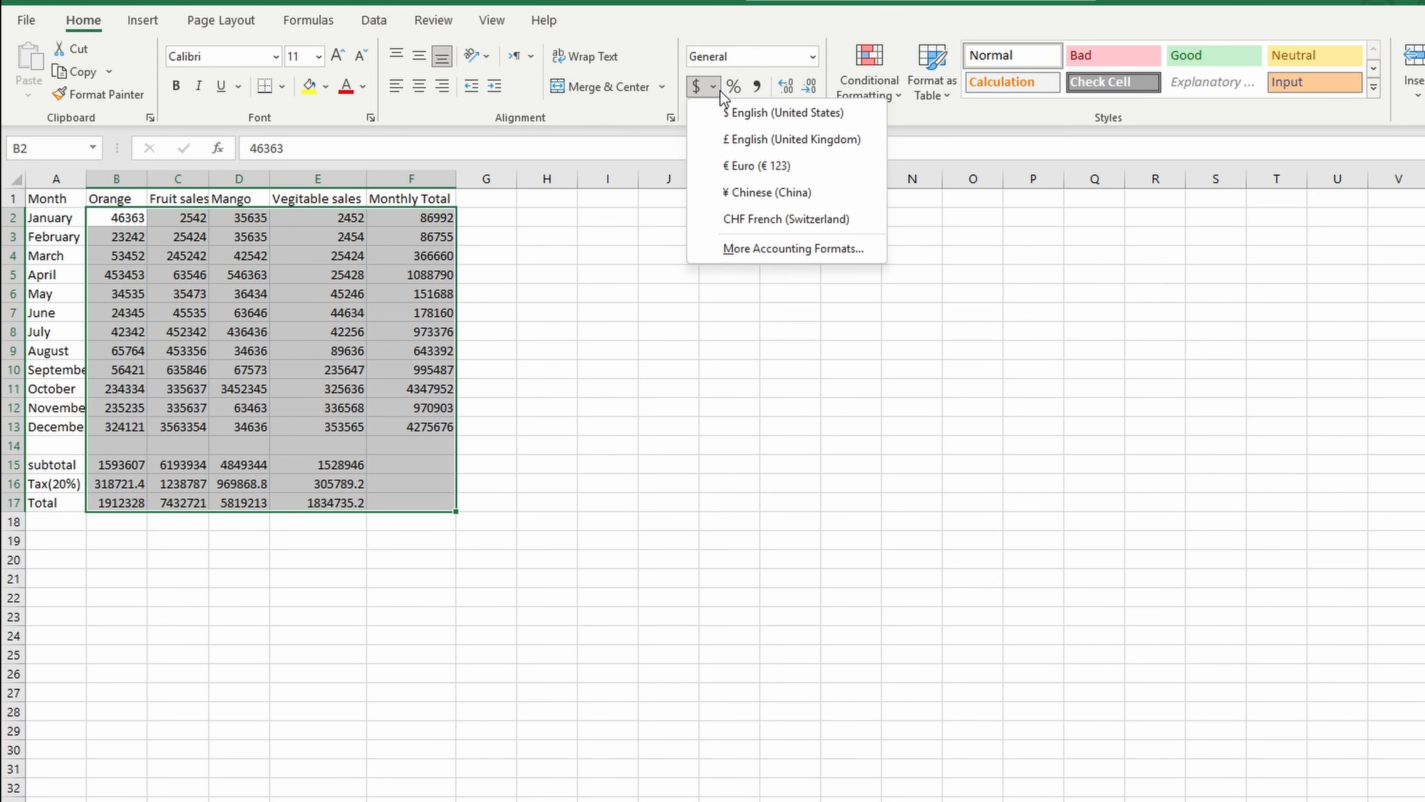
pyautogui.click(721, 104)
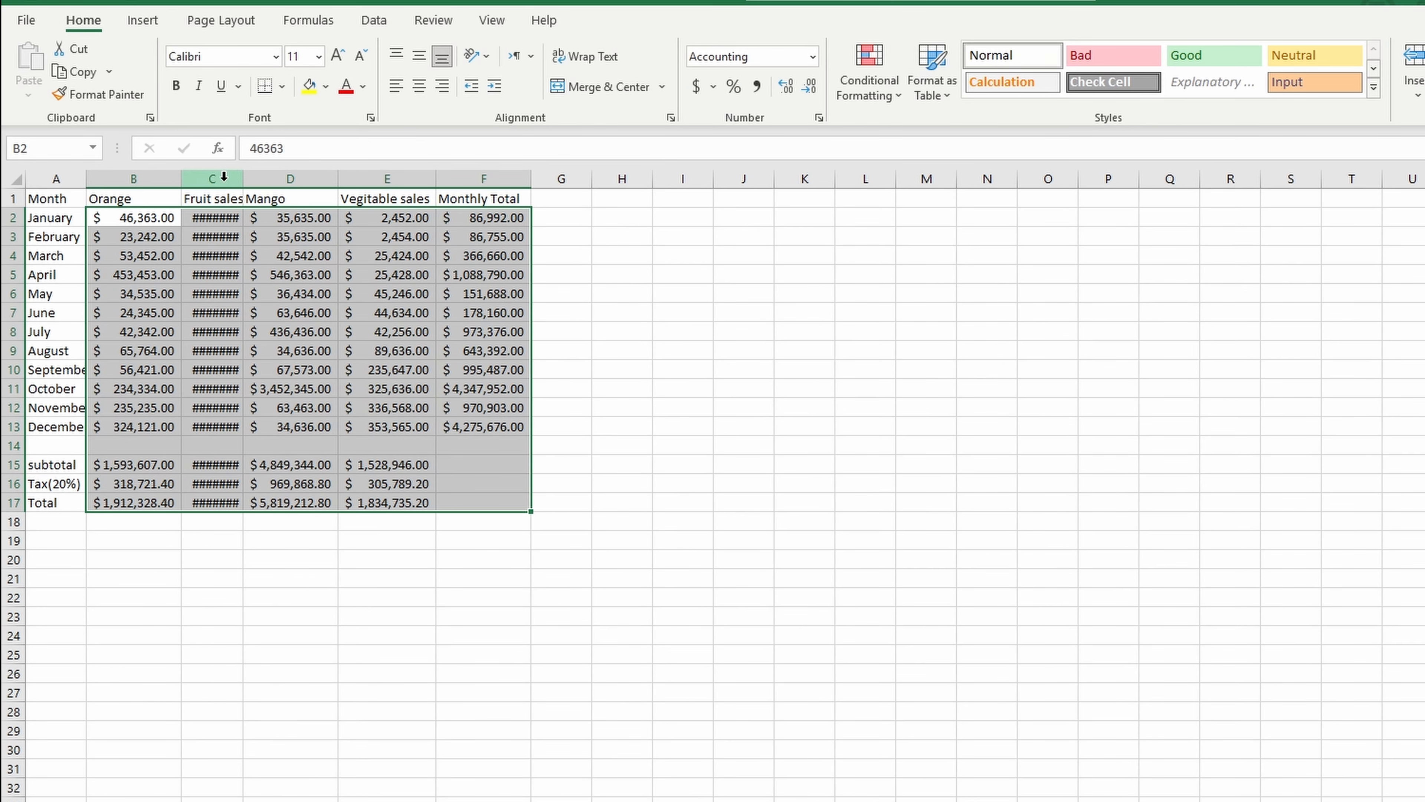
pyautogui.doubleClick(243, 178)
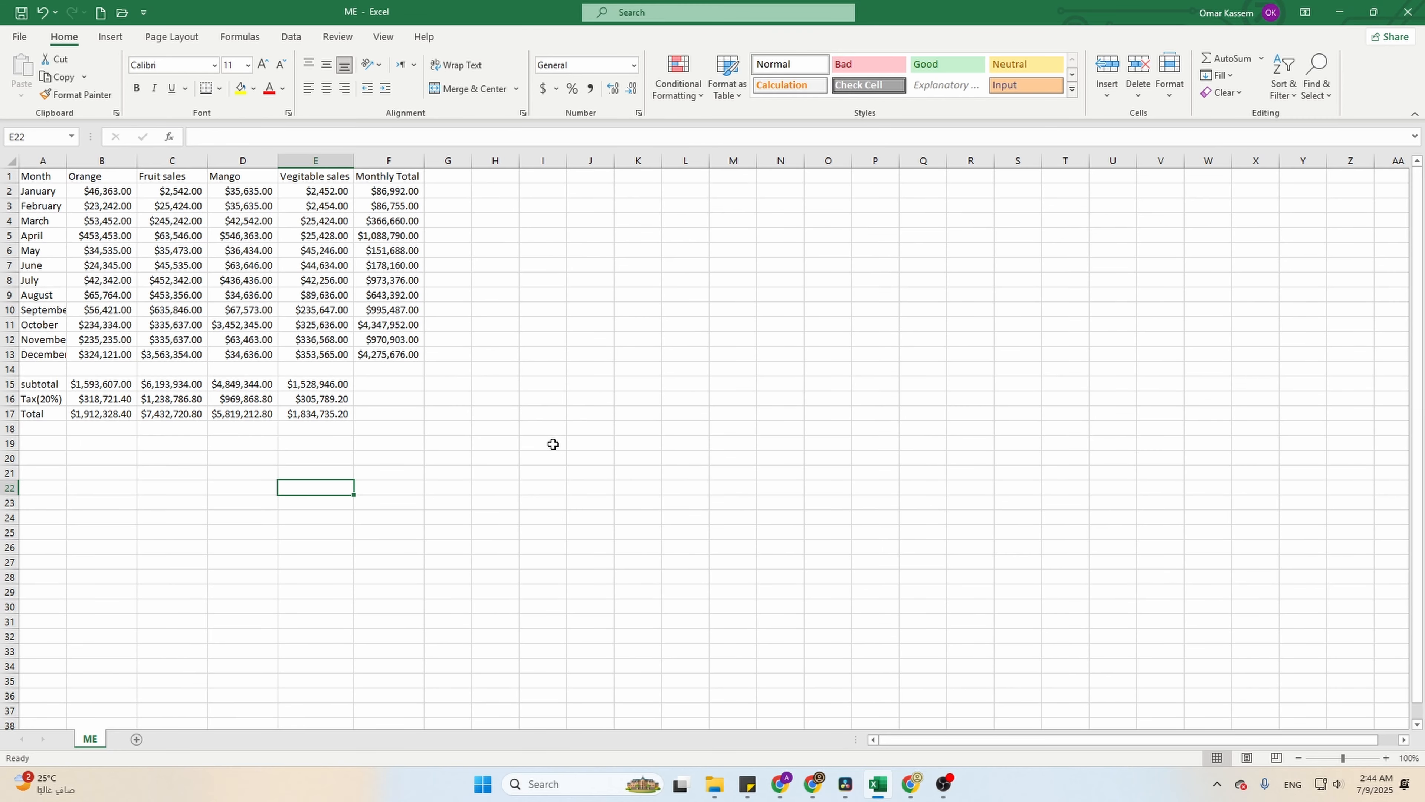
pyautogui.click(1260, 59)
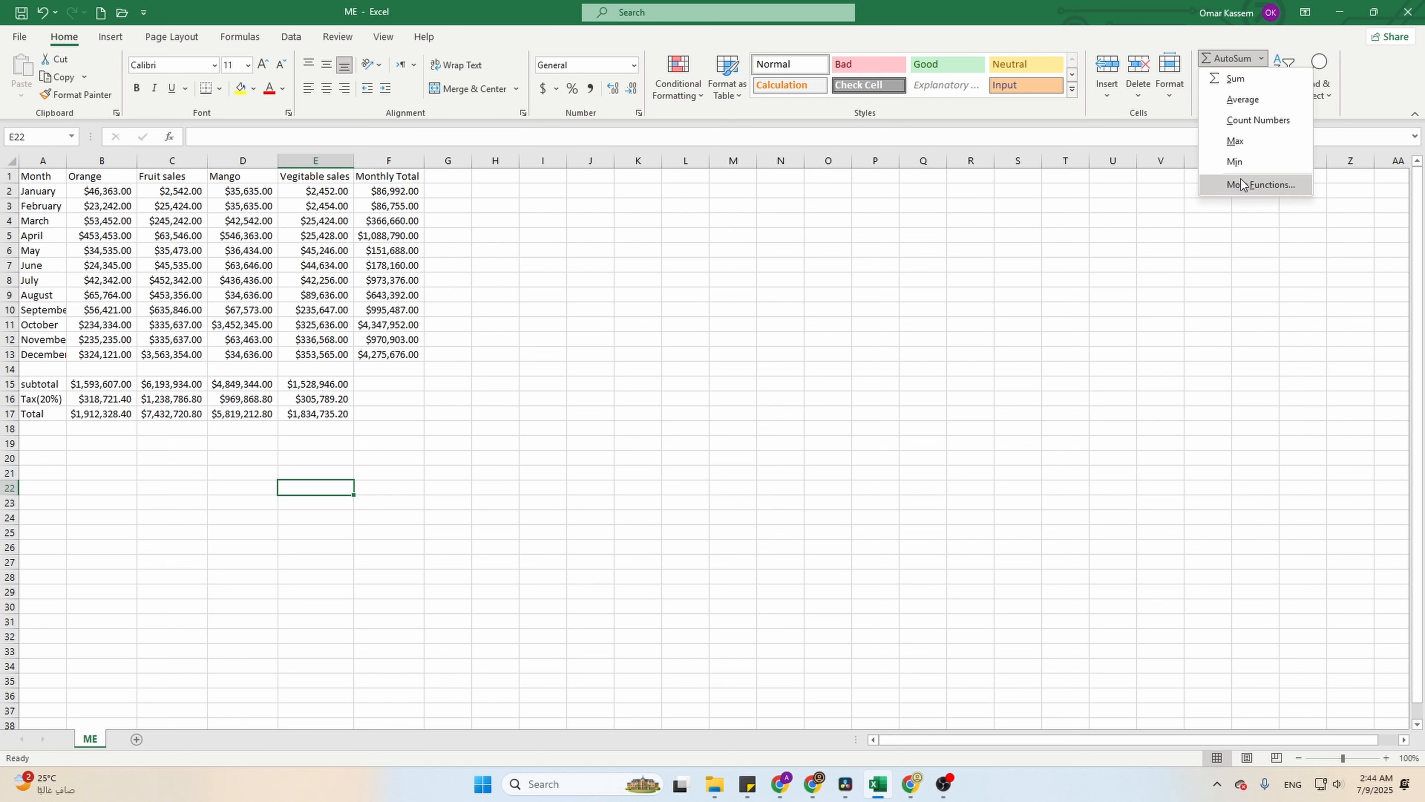
pyautogui.click(55, 460)
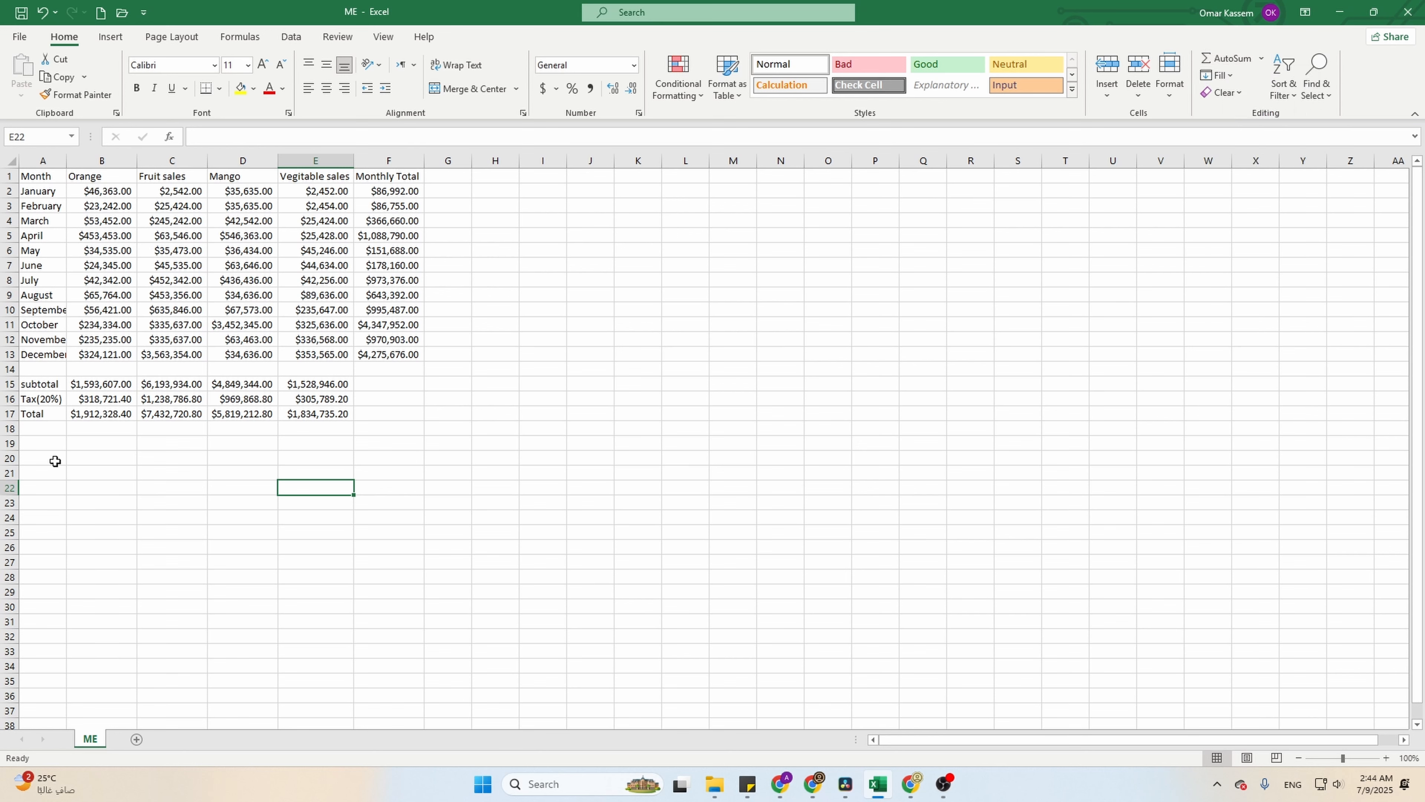
# - Label cells A20 to A24 "Averg", "Min", "Max", "Count" and "Median" below the totals
pyautogui.click(55, 460)
pyautogui.write('Averg')
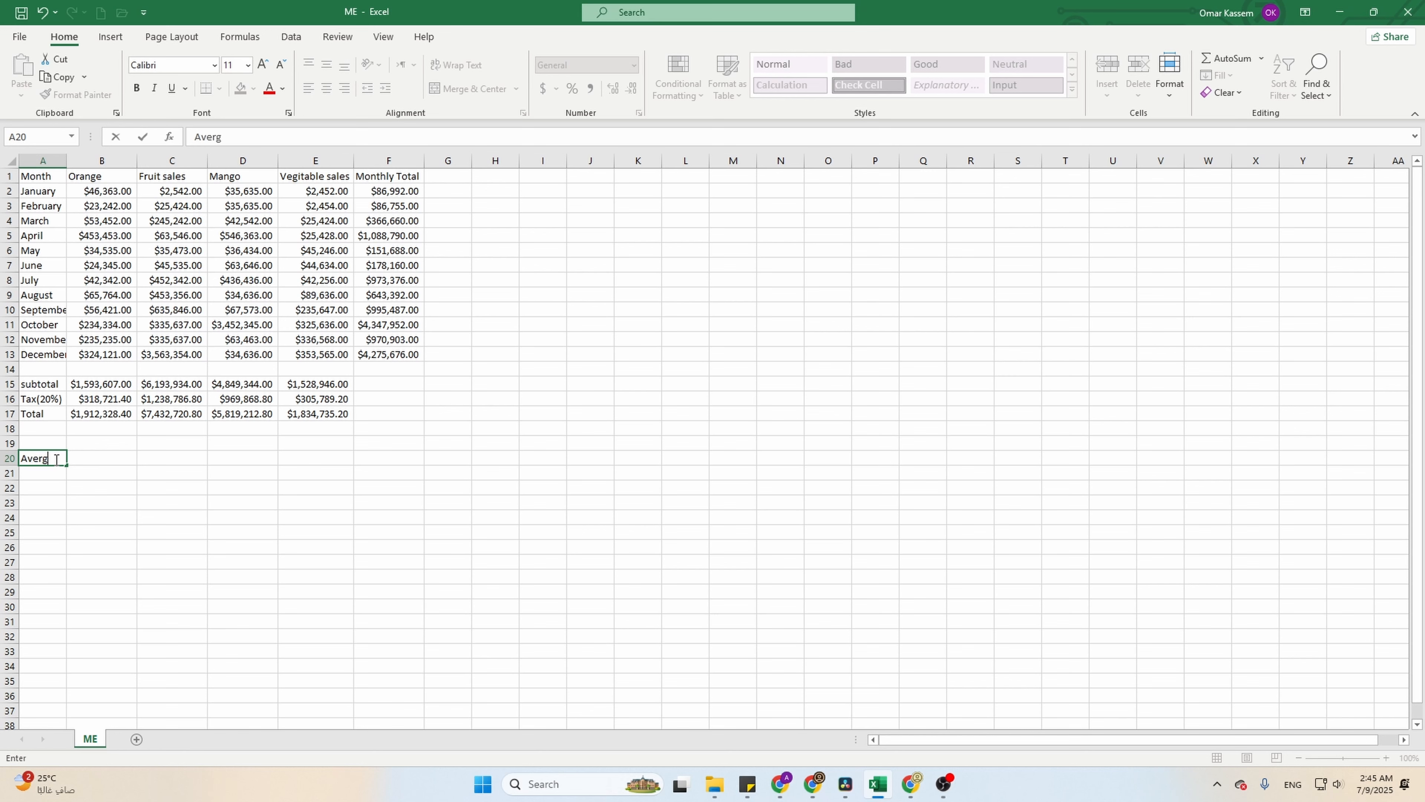
pyautogui.press('Return')
pyautogui.write('Min')
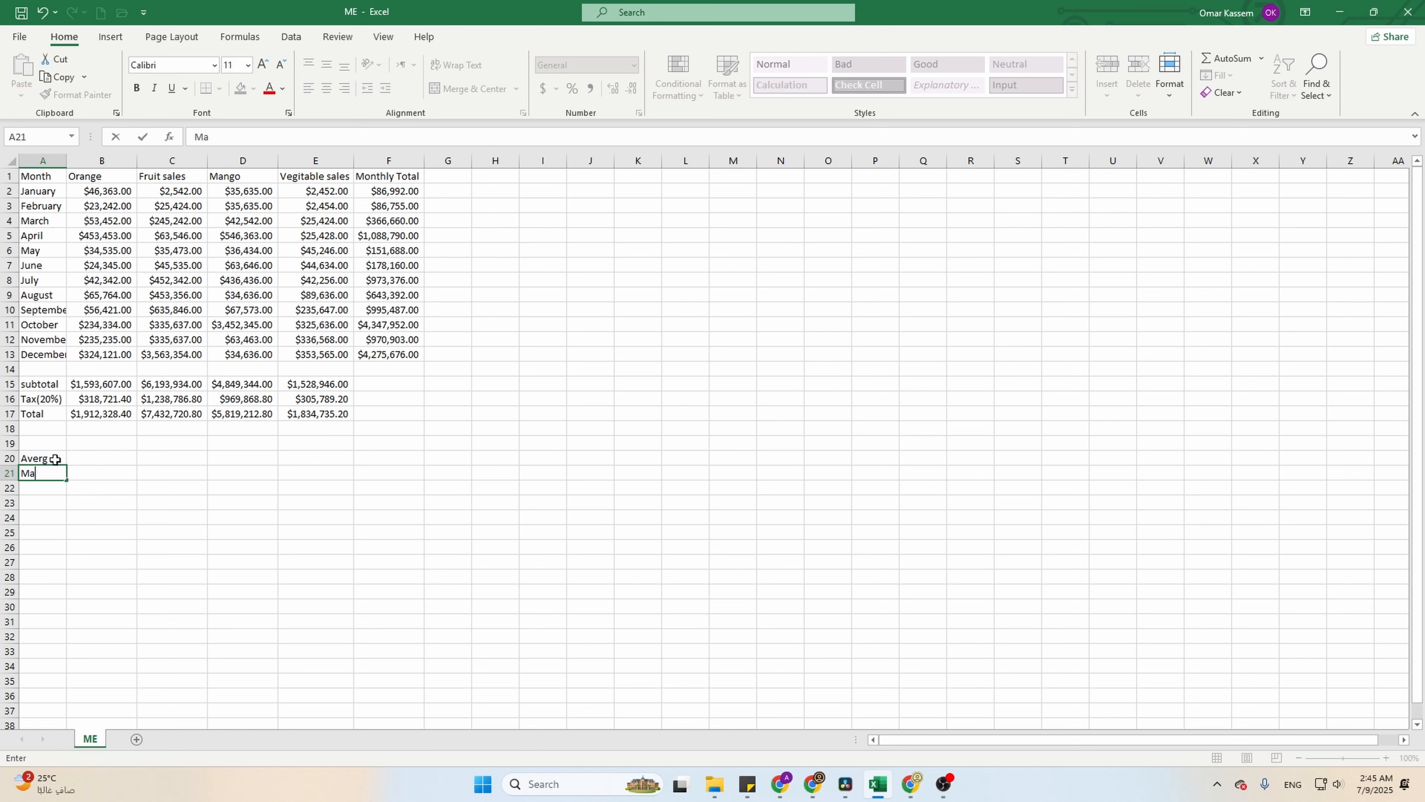
pyautogui.press('Return')
pyautogui.write('Max')
pyautogui.press('Return')
pyautogui.write('Count')
pyautogui.press('Return')
pyautogui.write('Median')
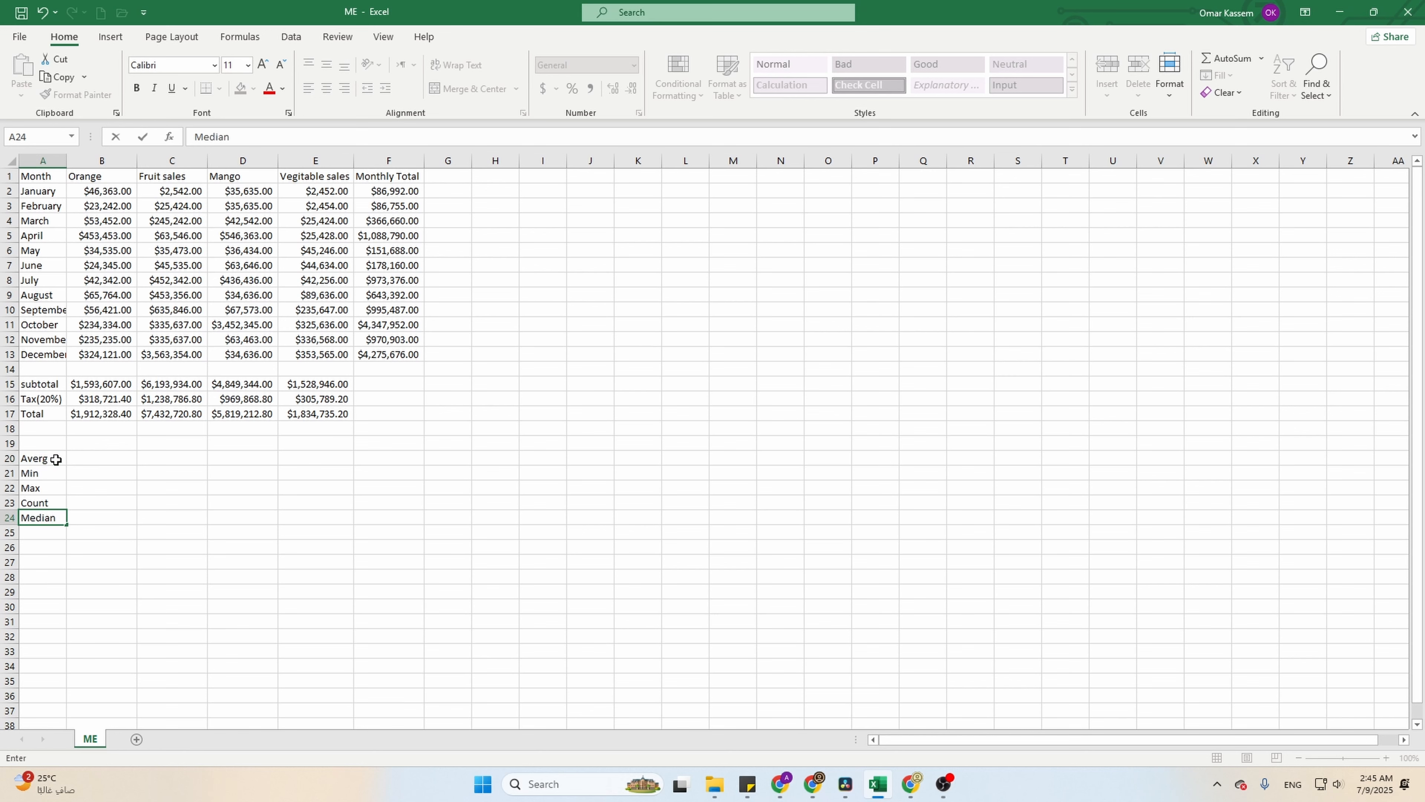
# - Calculate the average of the Vegitable sales values E2:E13 in cell E20
pyautogui.click(75, 457)
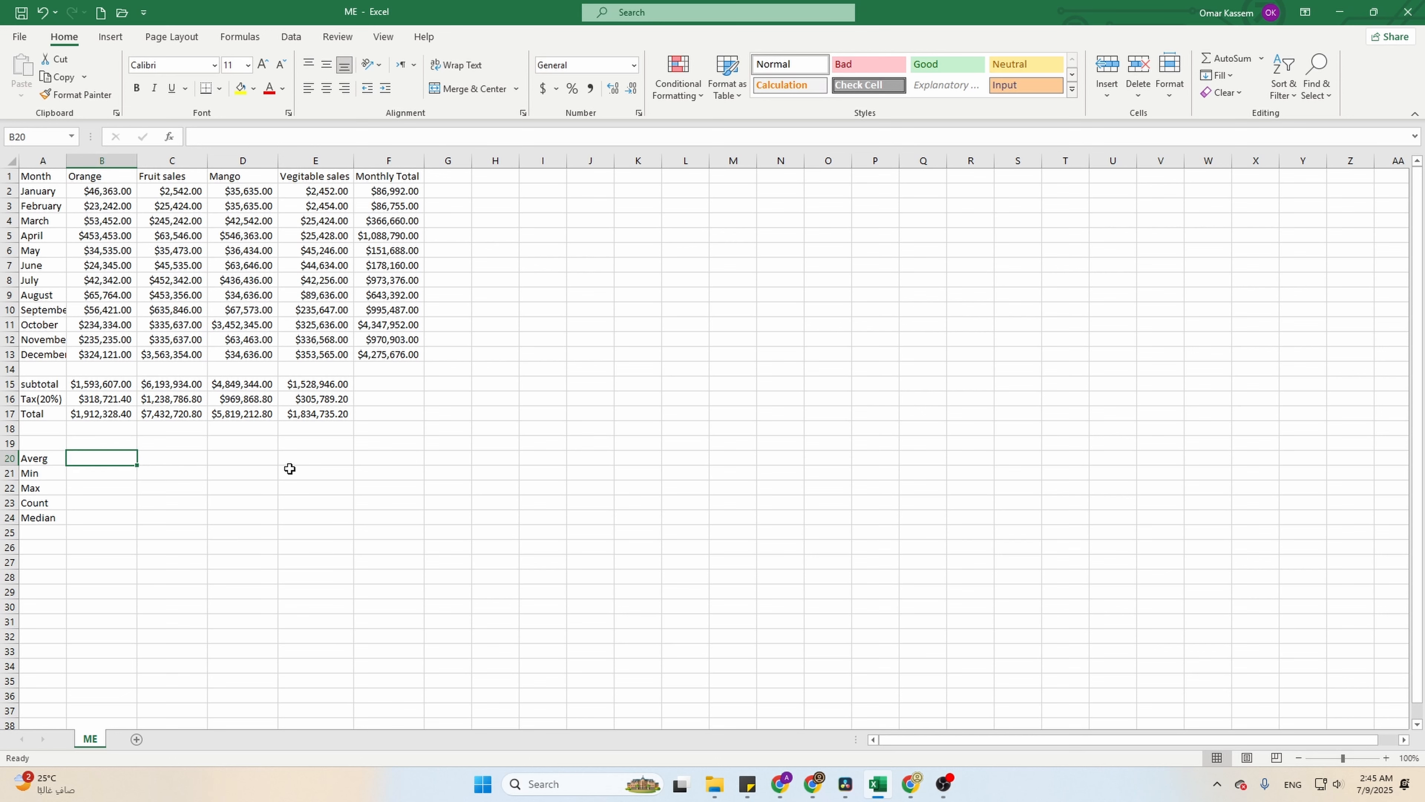
pyautogui.click(323, 458)
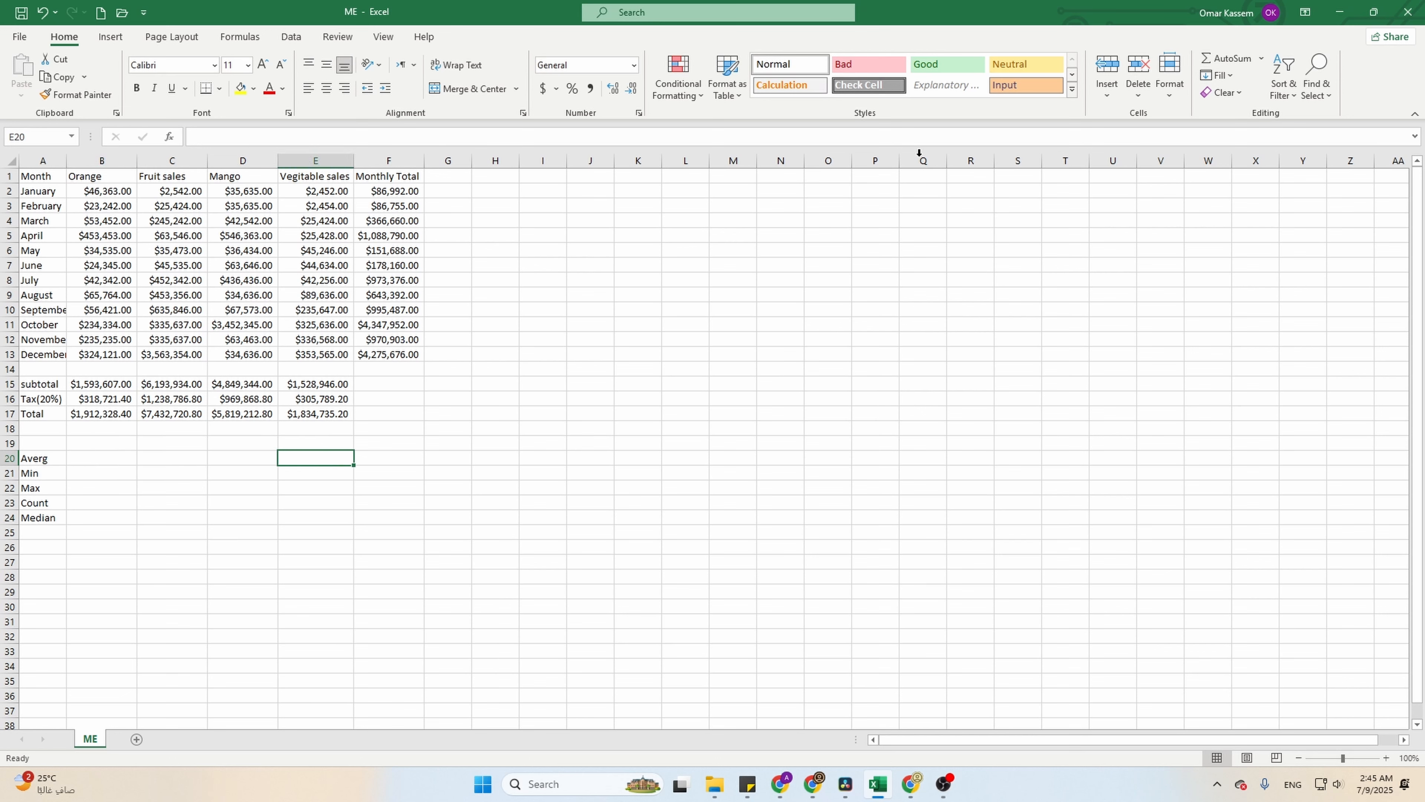
pyautogui.click(1262, 58)
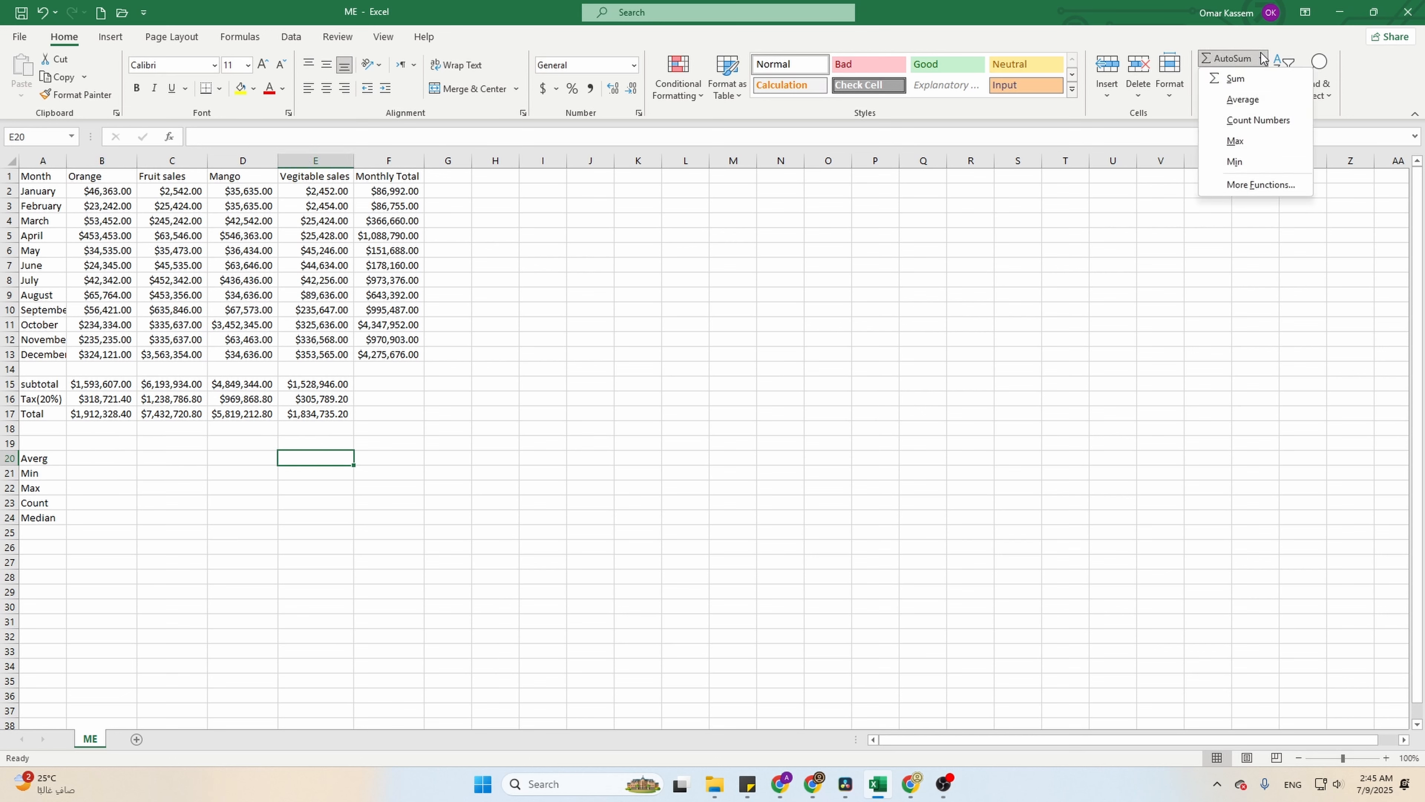
pyautogui.click(1244, 100)
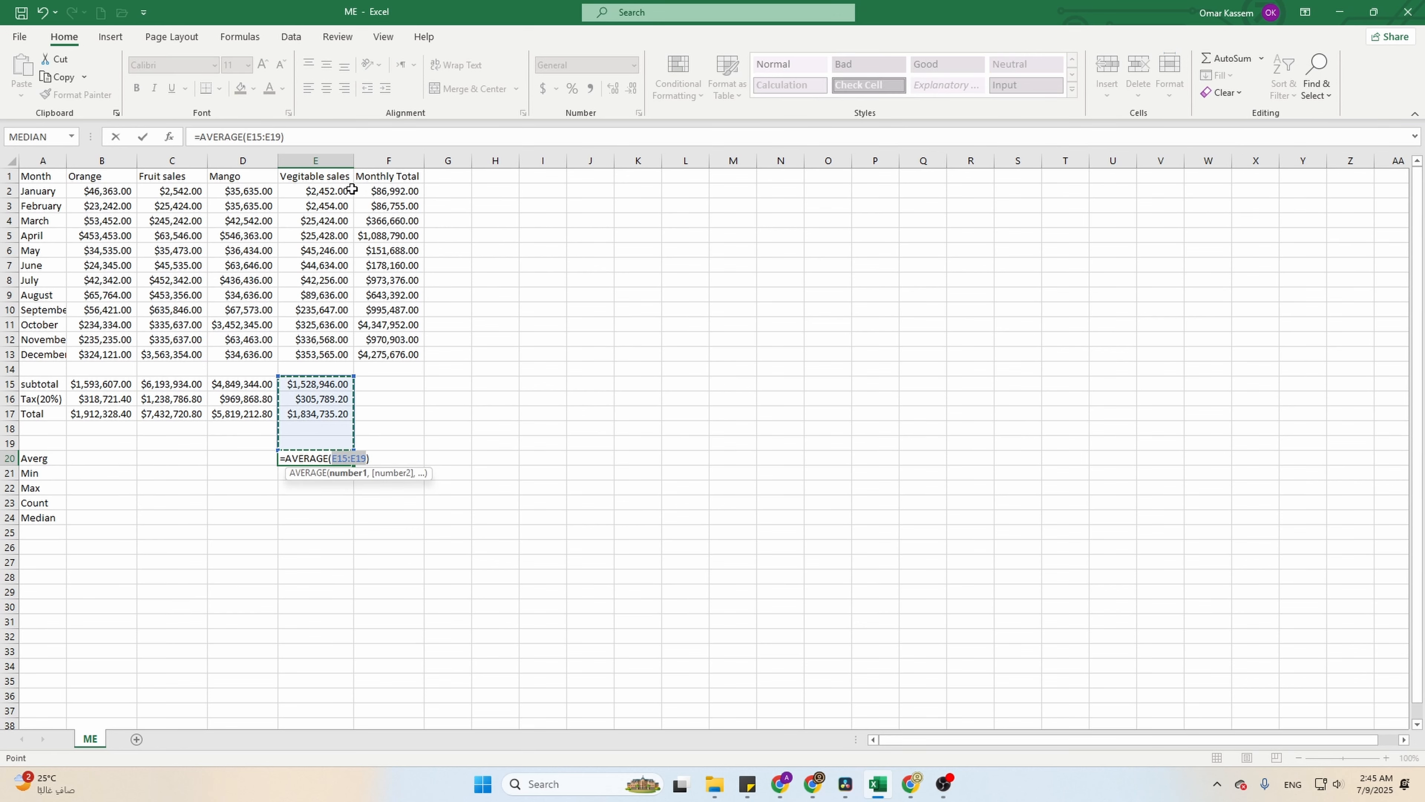
pyautogui.moveTo(352, 189); pyautogui.dragTo(342, 352)
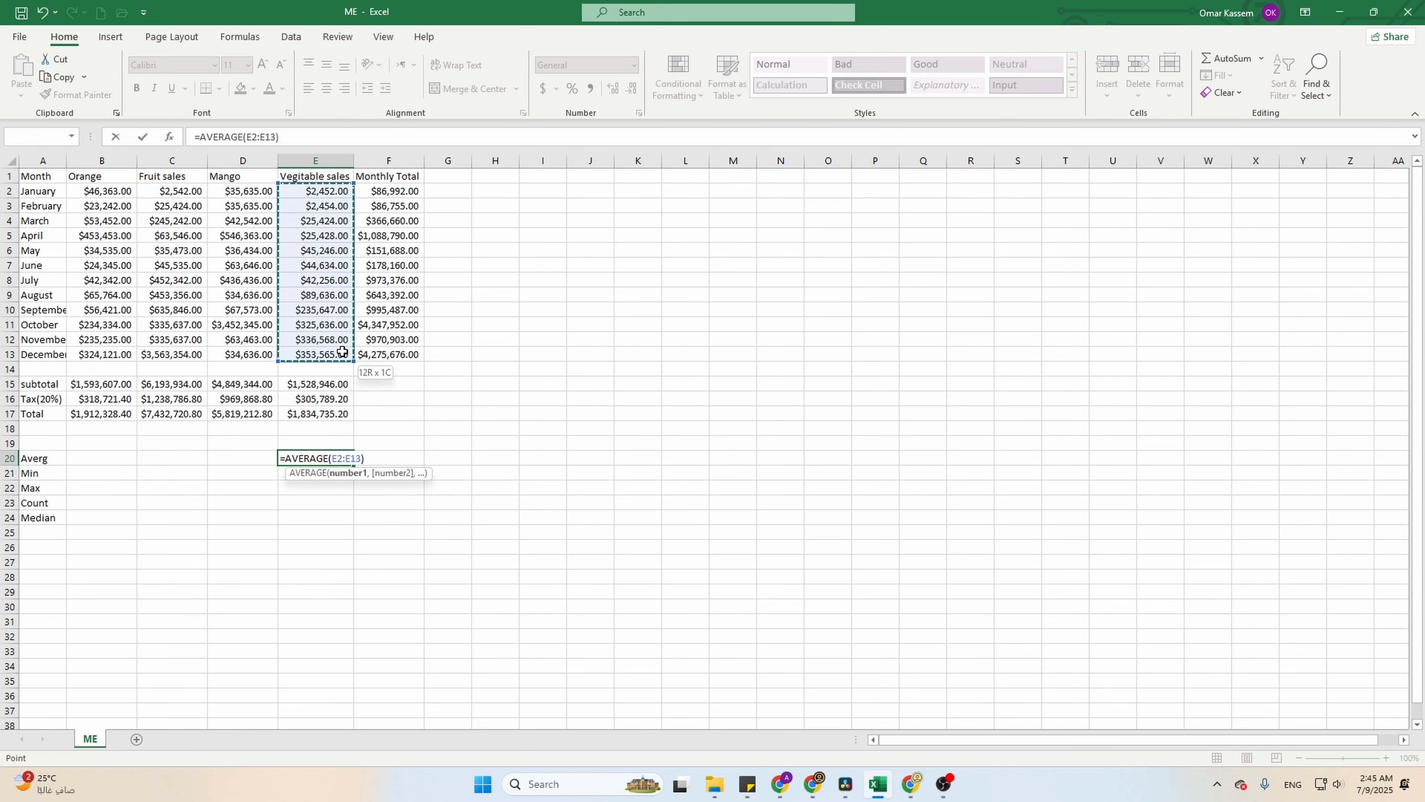
pyautogui.press('Return')
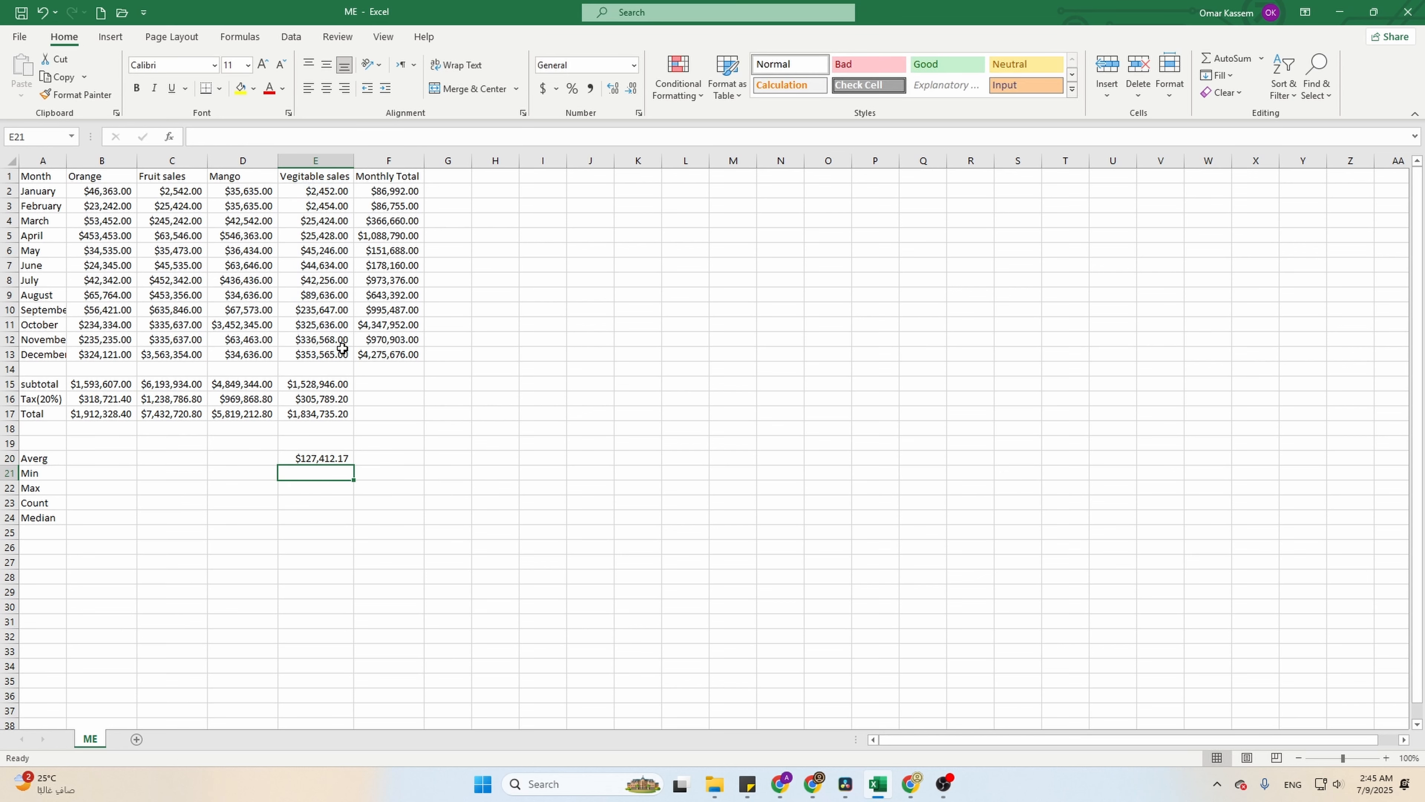
# - Calculate the minimum of the Vegitable sales values E2:E13 in cell E21
pyautogui.click(312, 452)
pyautogui.click(312, 473)
pyautogui.click(1261, 58)
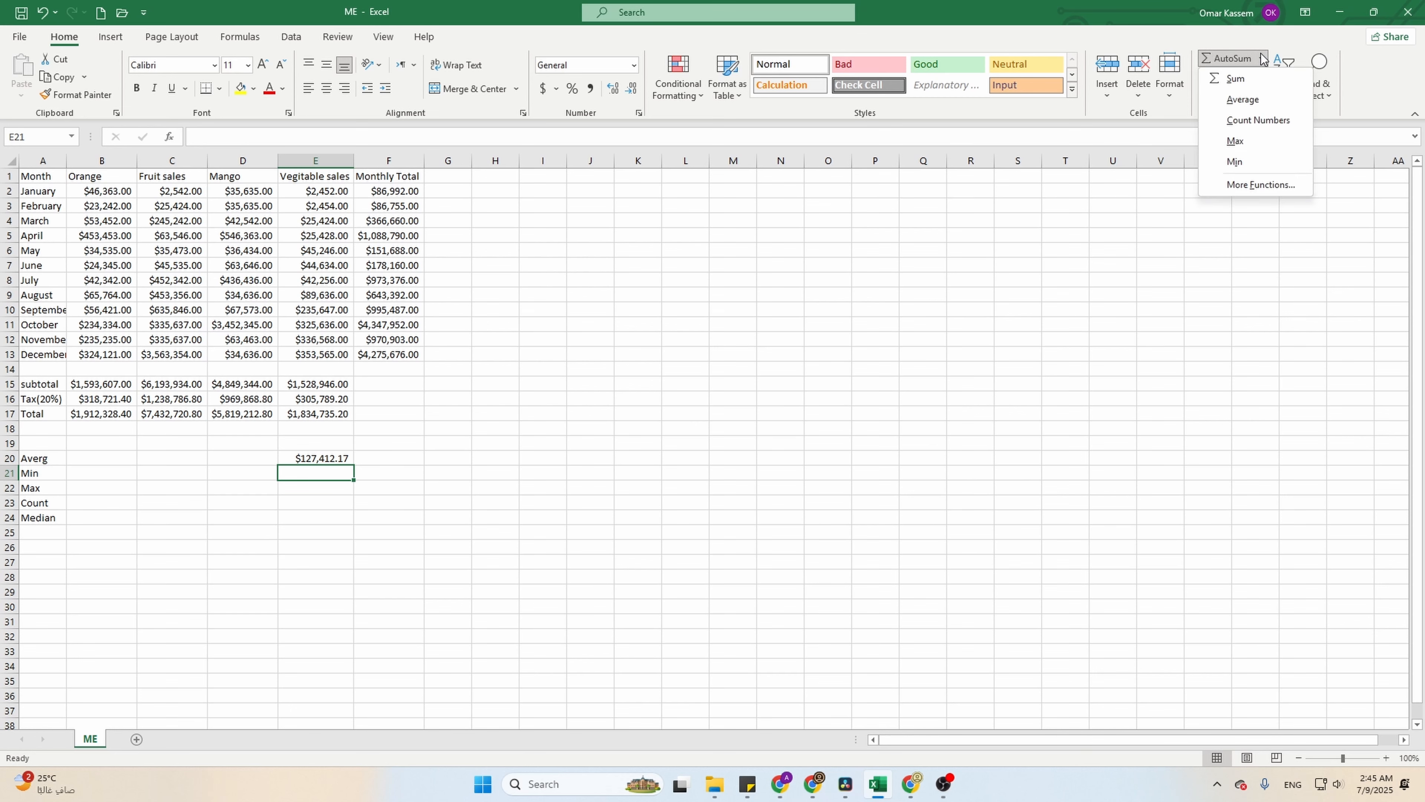
pyautogui.click(1234, 161)
pyautogui.moveTo(315, 191); pyautogui.dragTo(348, 352)
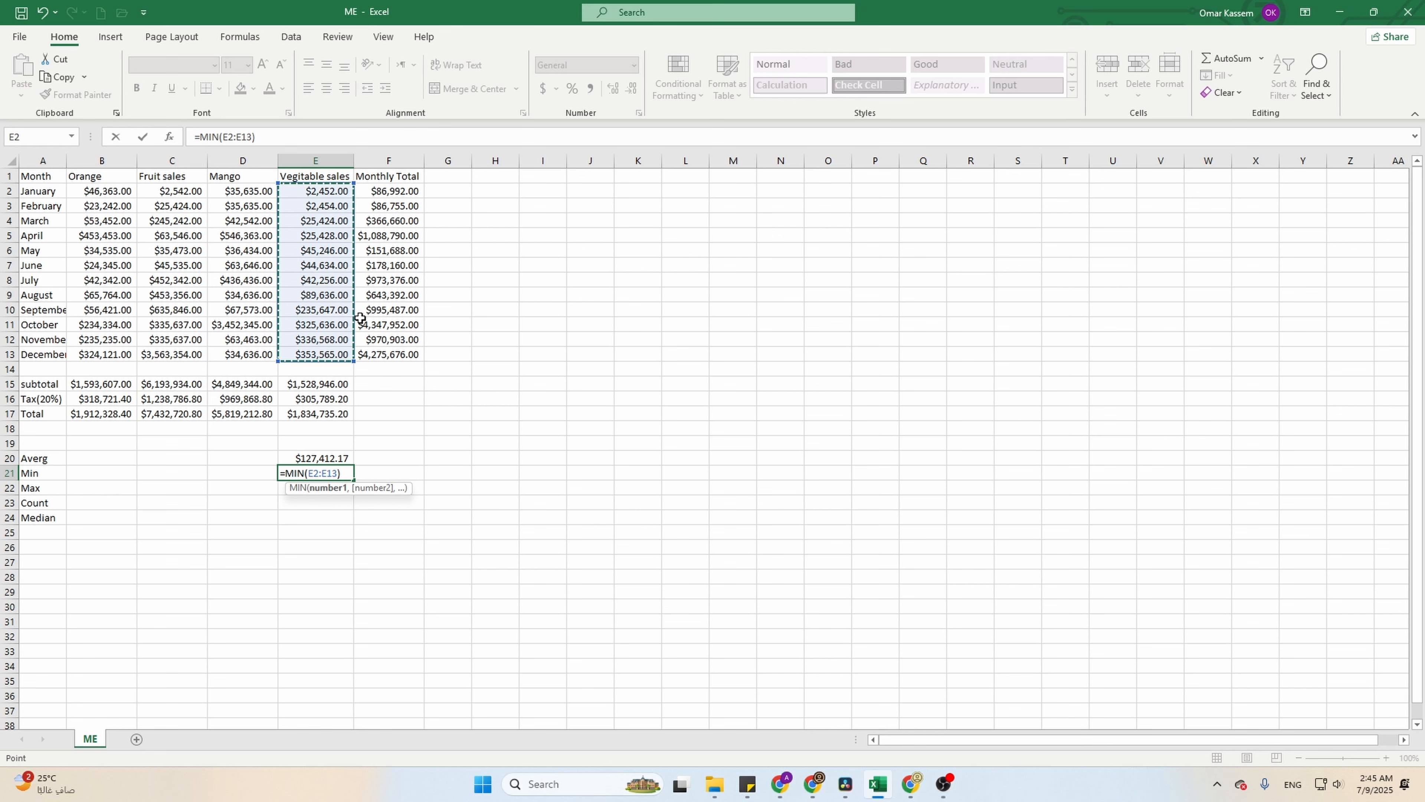
pyautogui.press('Return')
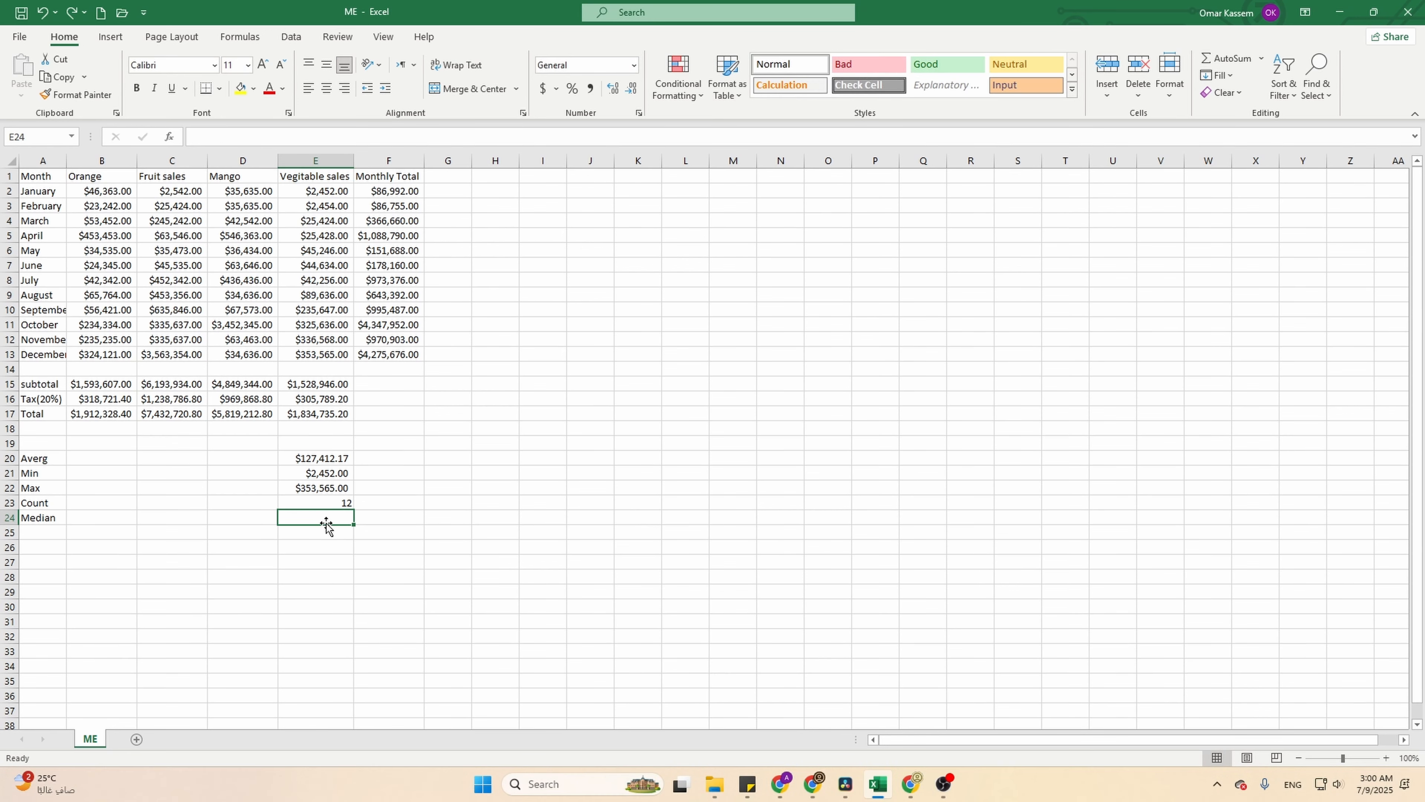
# - Insert the MEDIAN function from the Statistical category into cell E24
pyautogui.click(1260, 59)
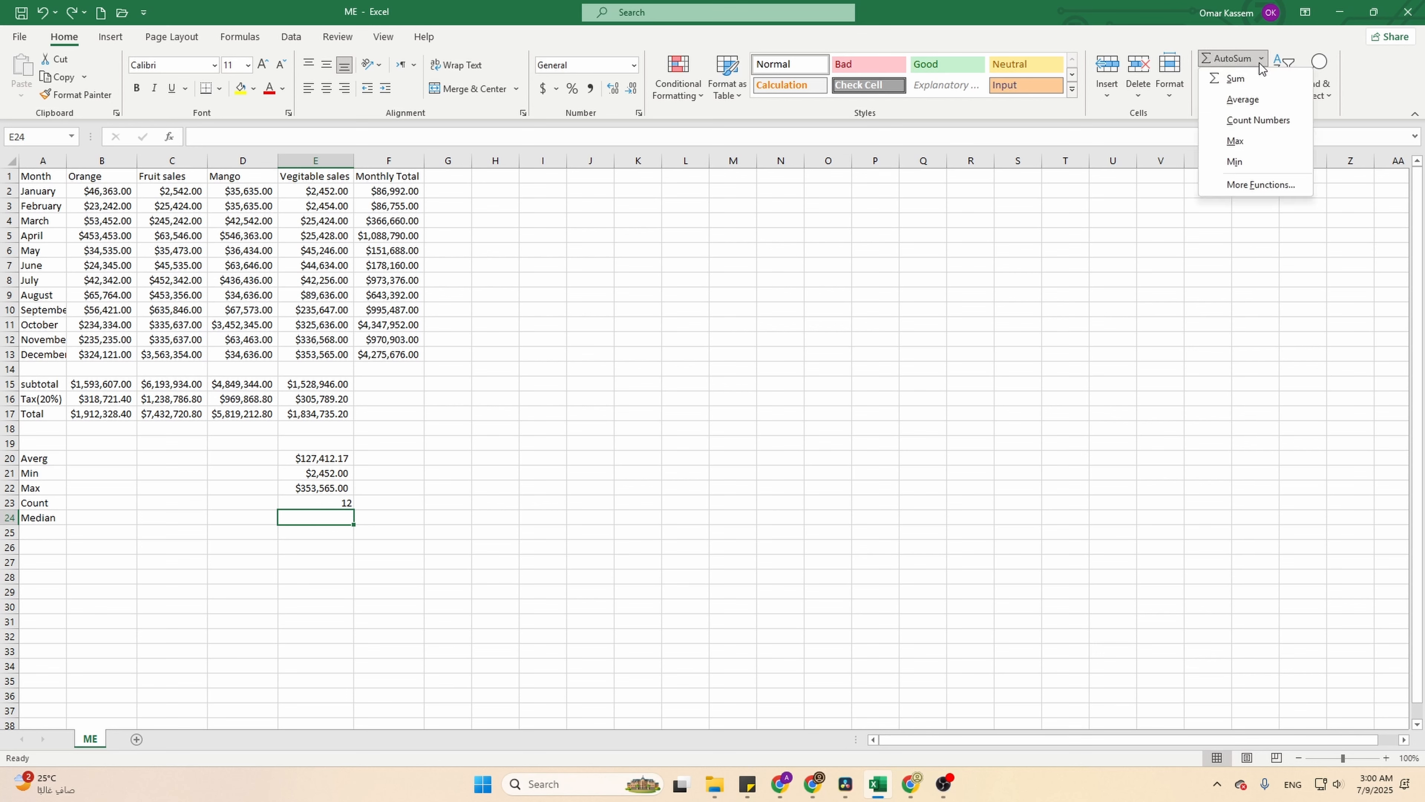
pyautogui.click(1247, 183)
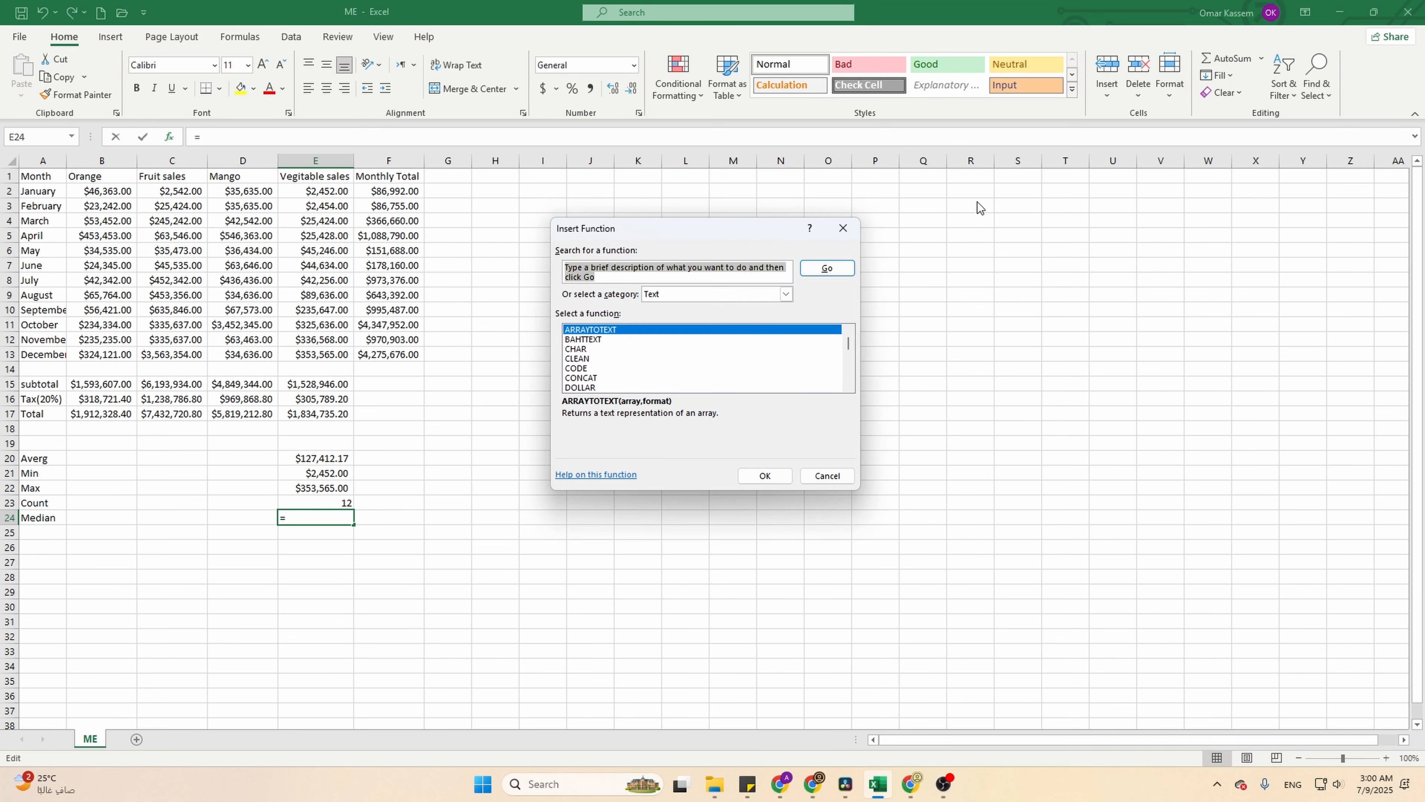
pyautogui.click(786, 297)
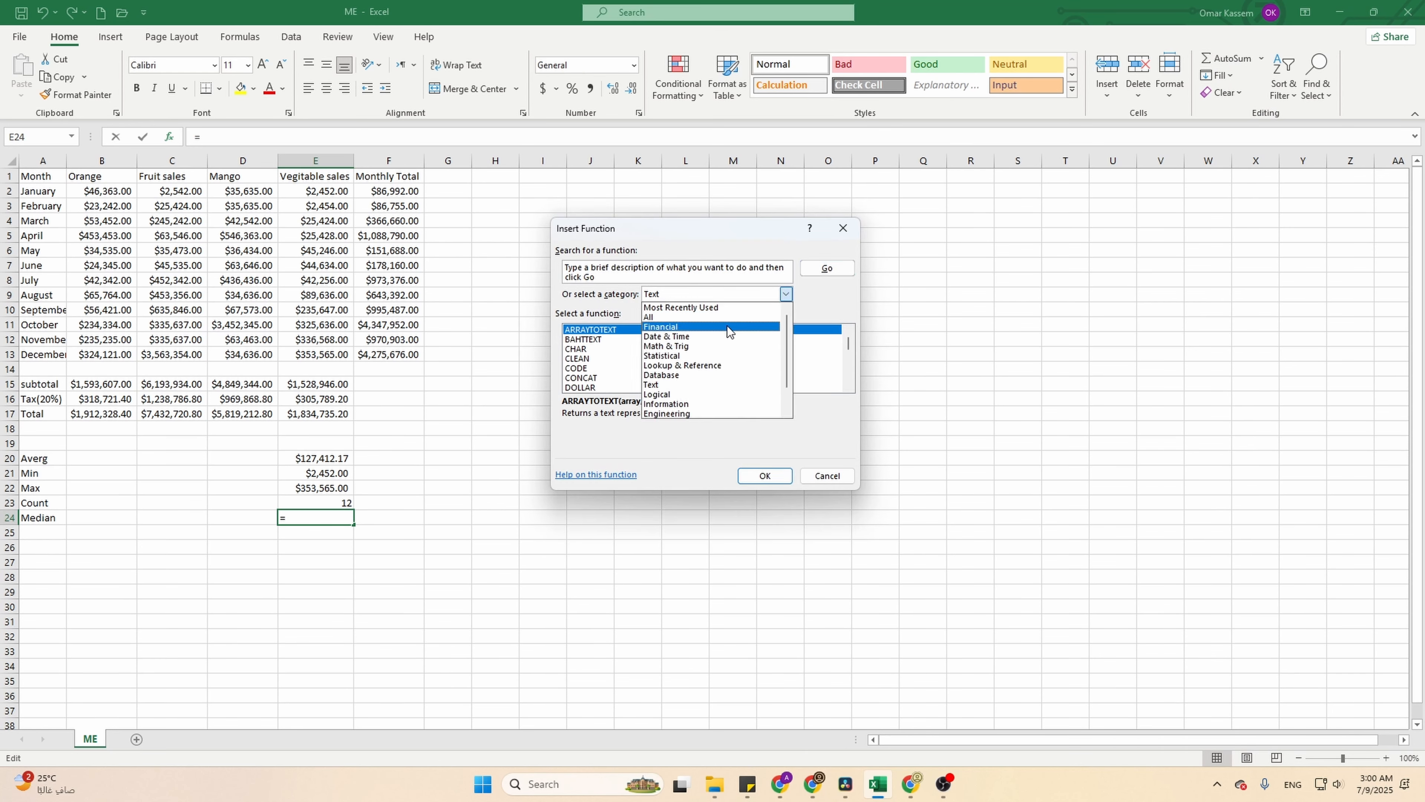
pyautogui.click(712, 353)
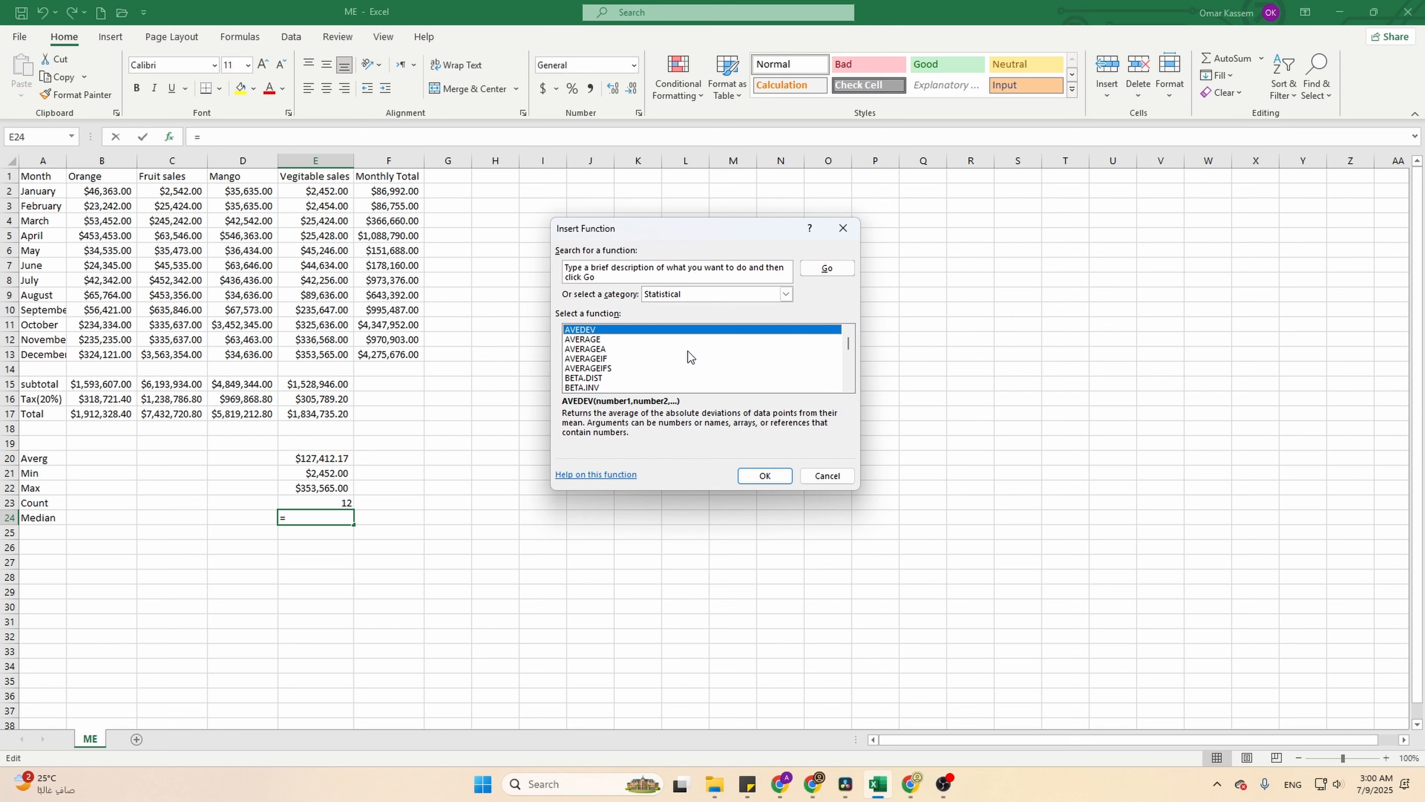
pyautogui.scroll(-4, 687, 354)
pyautogui.scroll(-3, 677, 355)
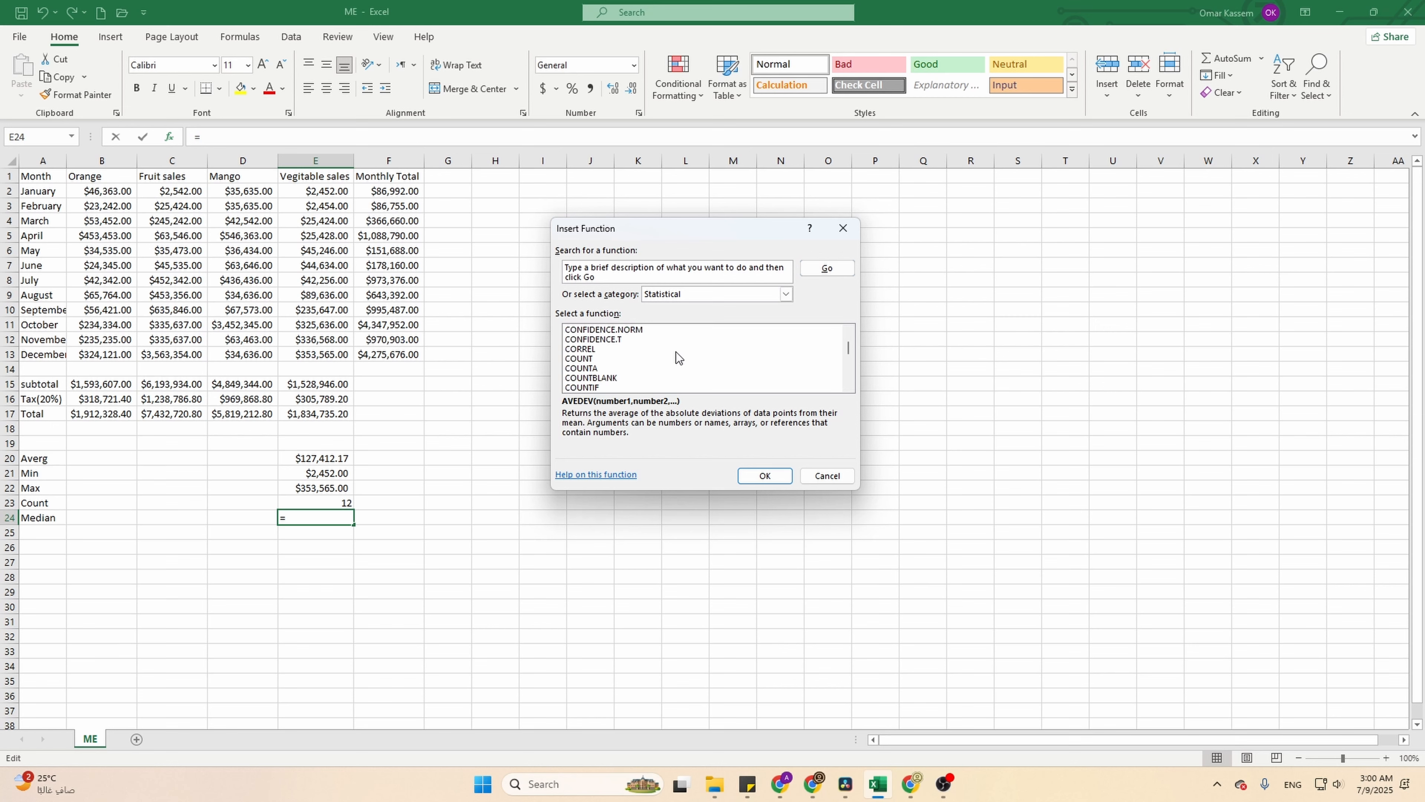
pyautogui.scroll(-6, 676, 351)
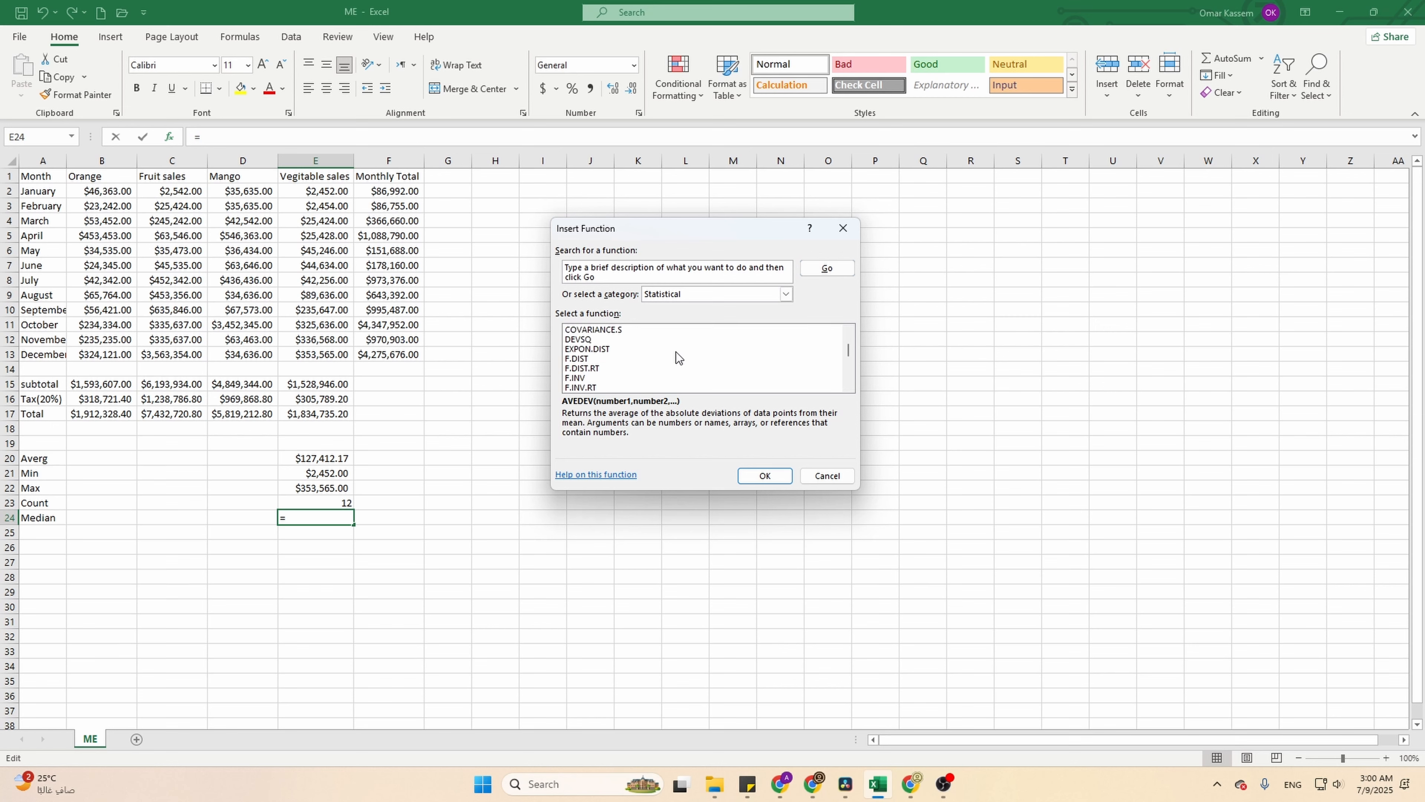
pyautogui.scroll(-7, 676, 350)
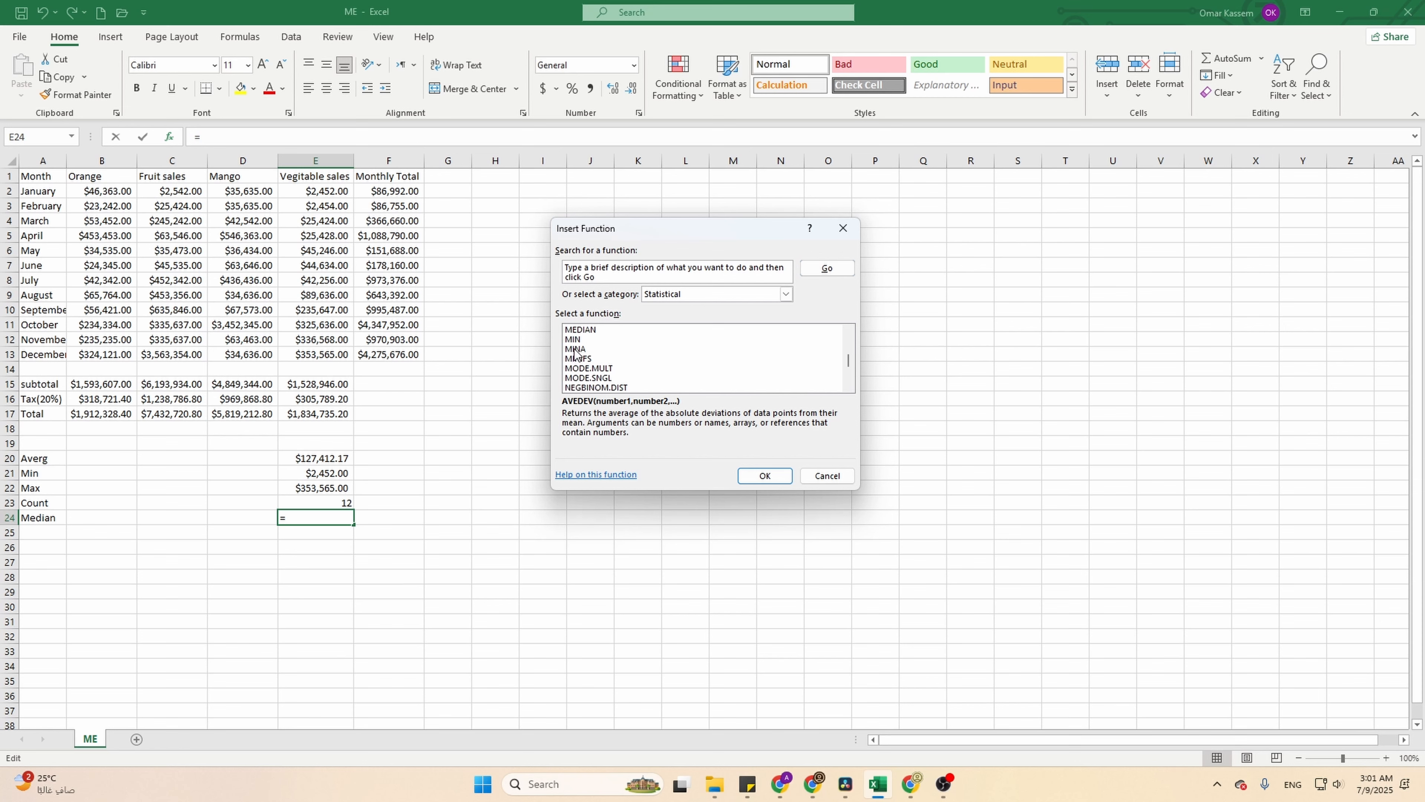
pyautogui.click(582, 330)
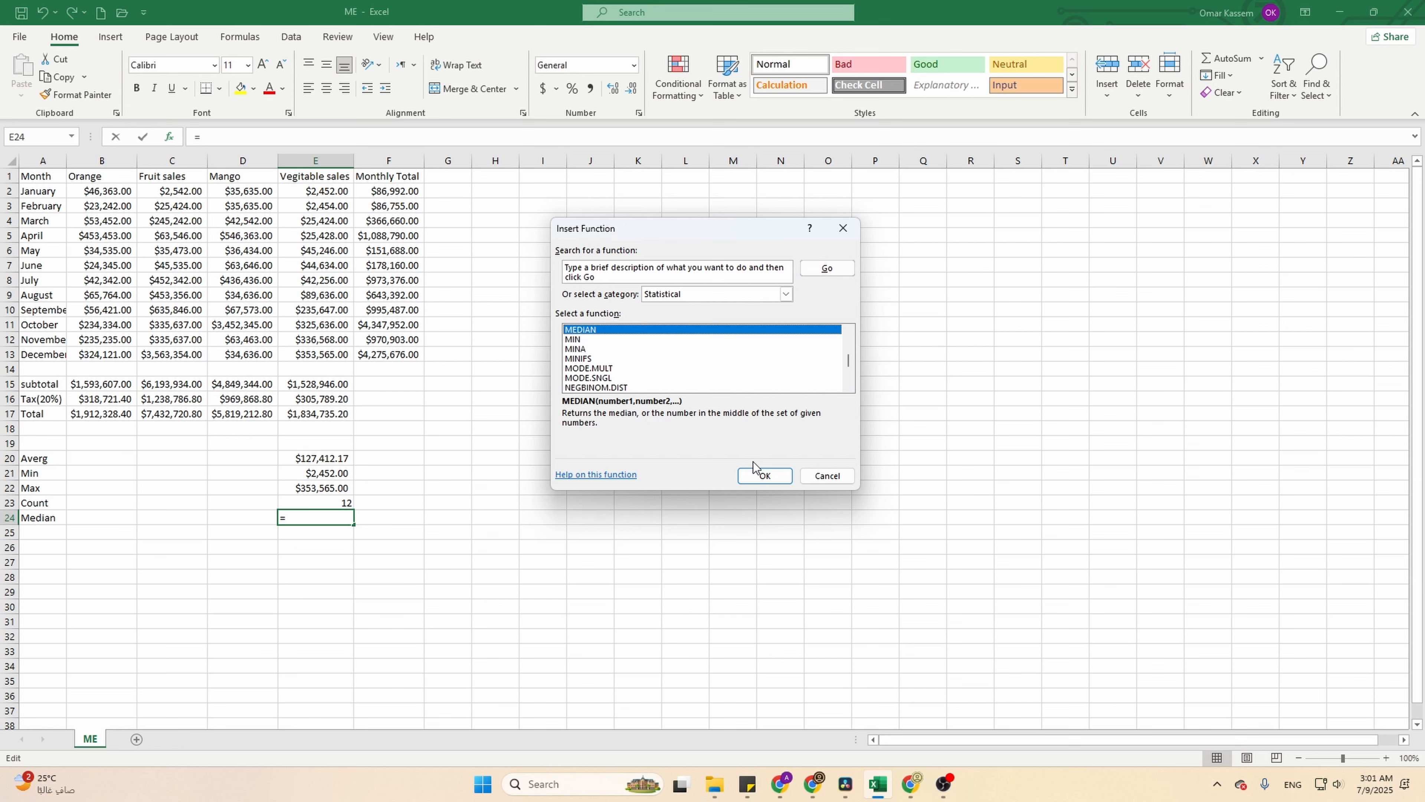
pyautogui.click(761, 474)
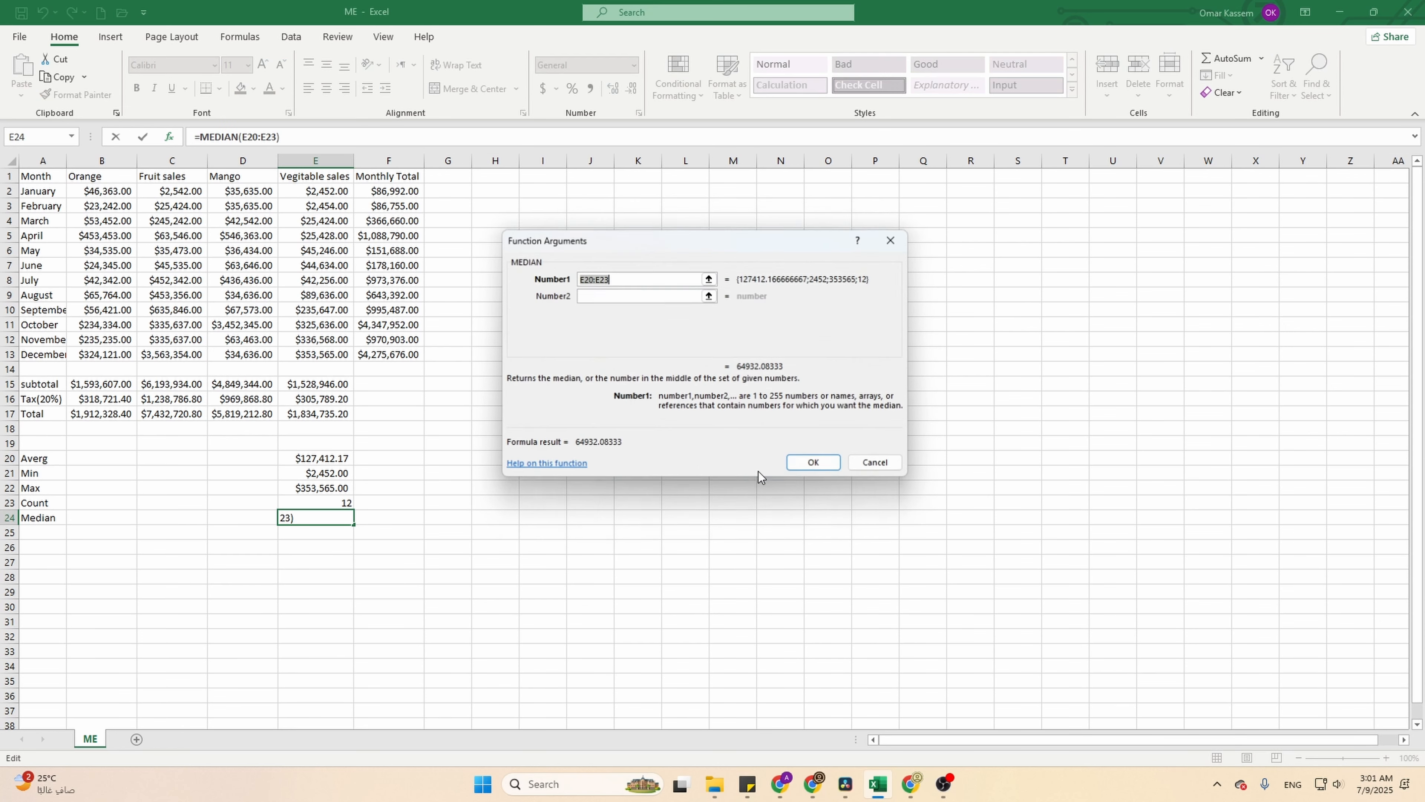
# - Set the MEDIAN function's Number1 argument to the range E2:E13 and complete the formula
pyautogui.click(591, 279)
pyautogui.press('BackSpace')
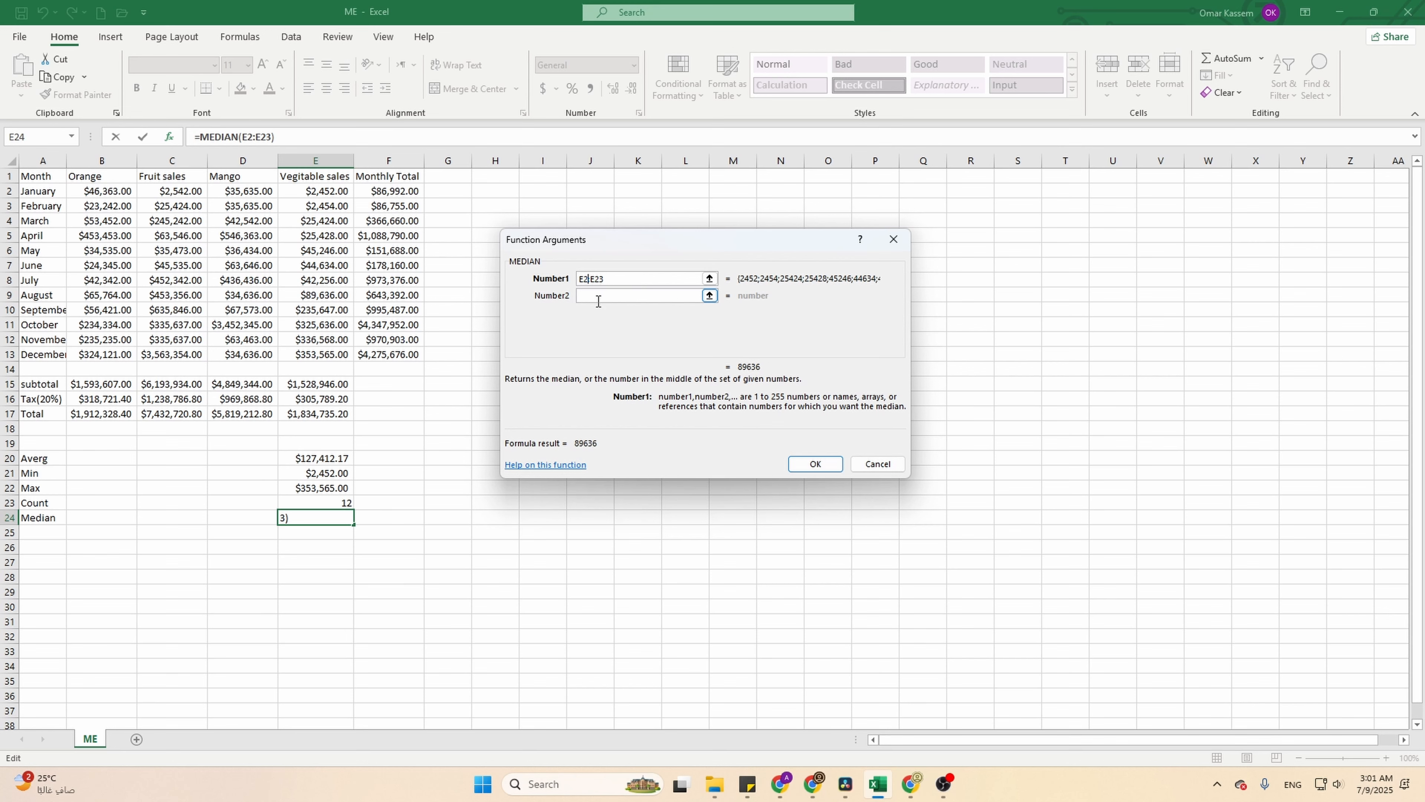
pyautogui.click(599, 279)
pyautogui.press('BackSpace')
pyautogui.write('1')
pyautogui.click(821, 466)
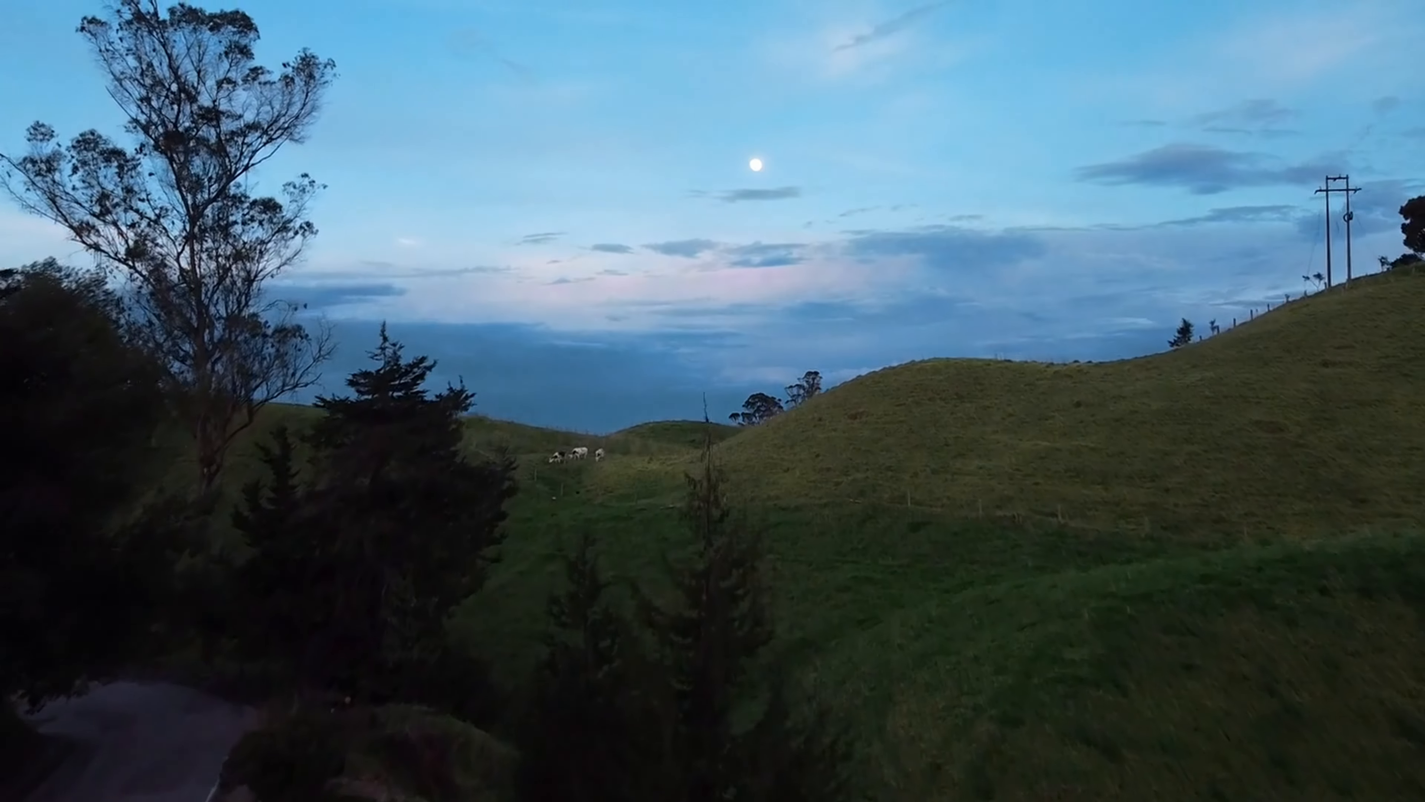